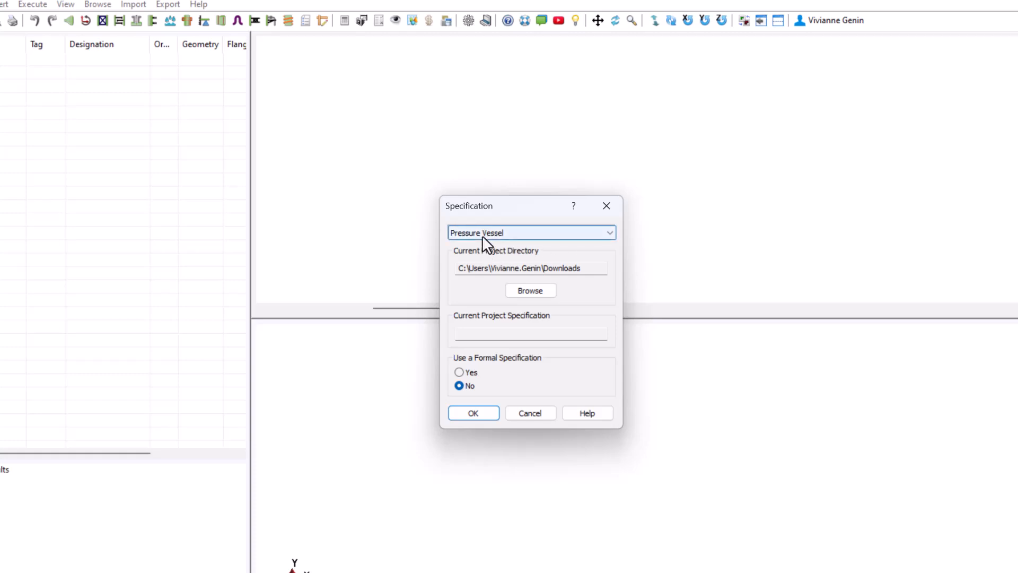
Start a pressure vessel without a formal specification and choose the Vessel on Saddles with Boot type.
left_click(467, 415)
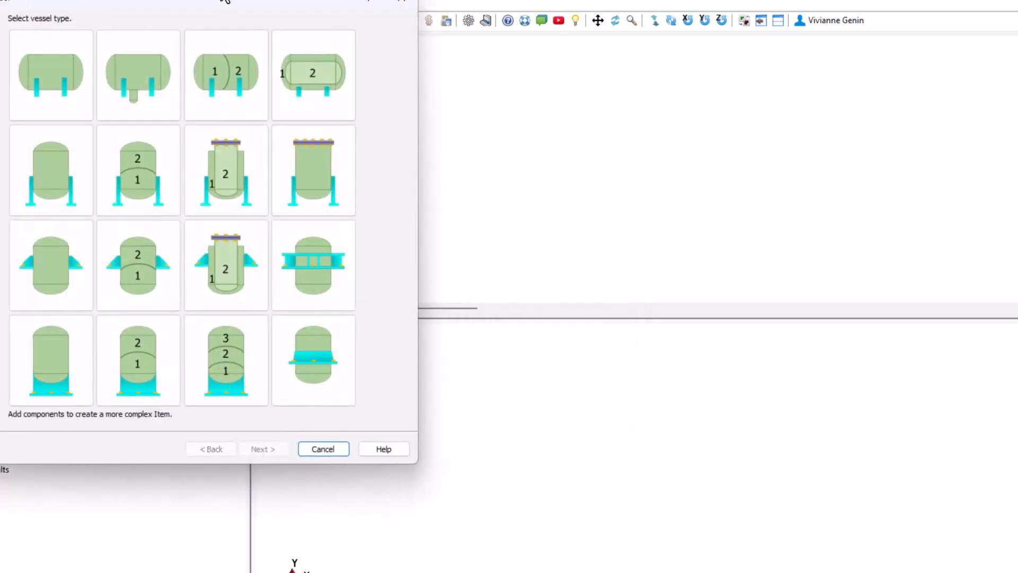
left_click_drag(223, 4, 566, 56)
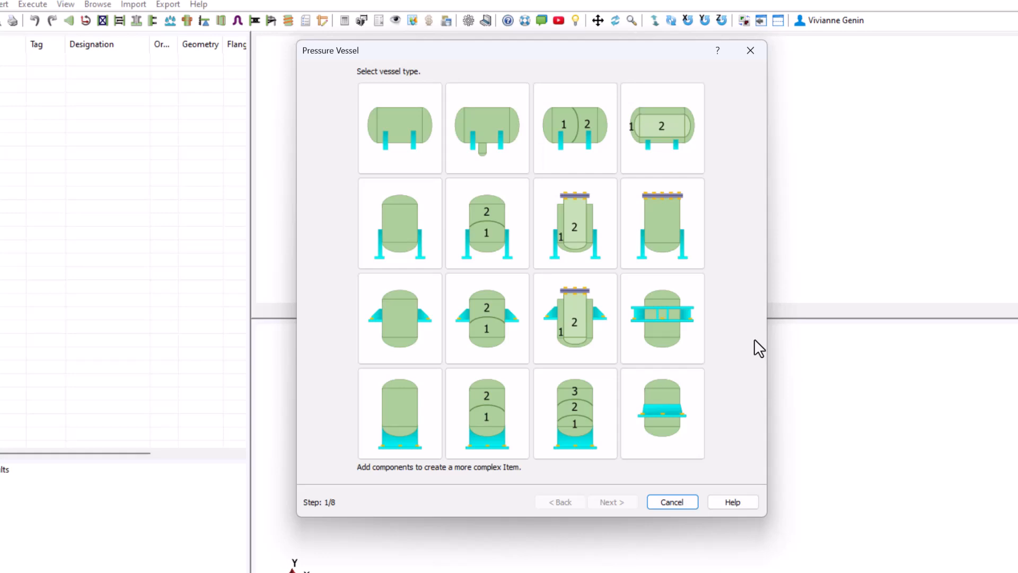
left_click(475, 114)
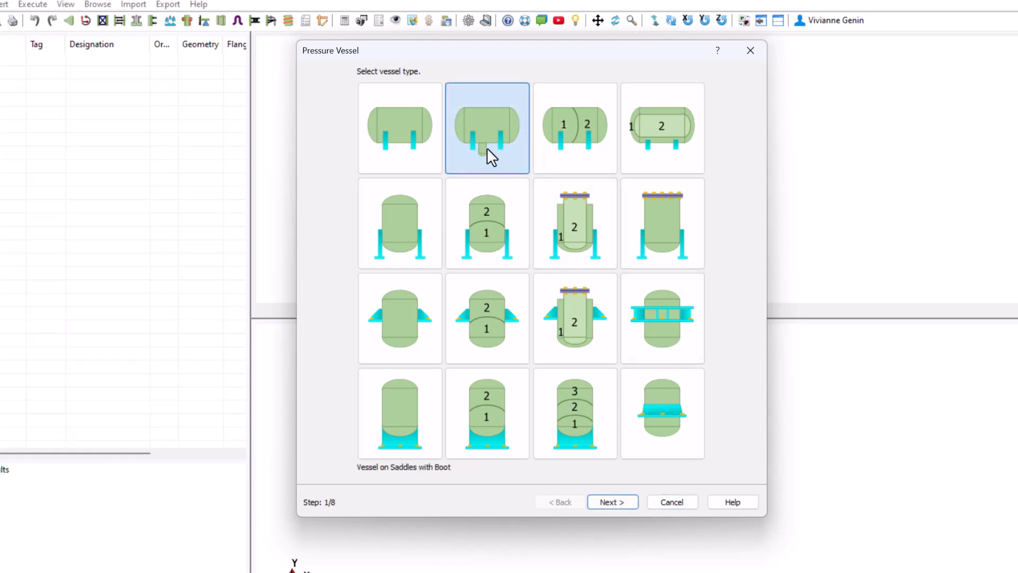
left_click(610, 500)
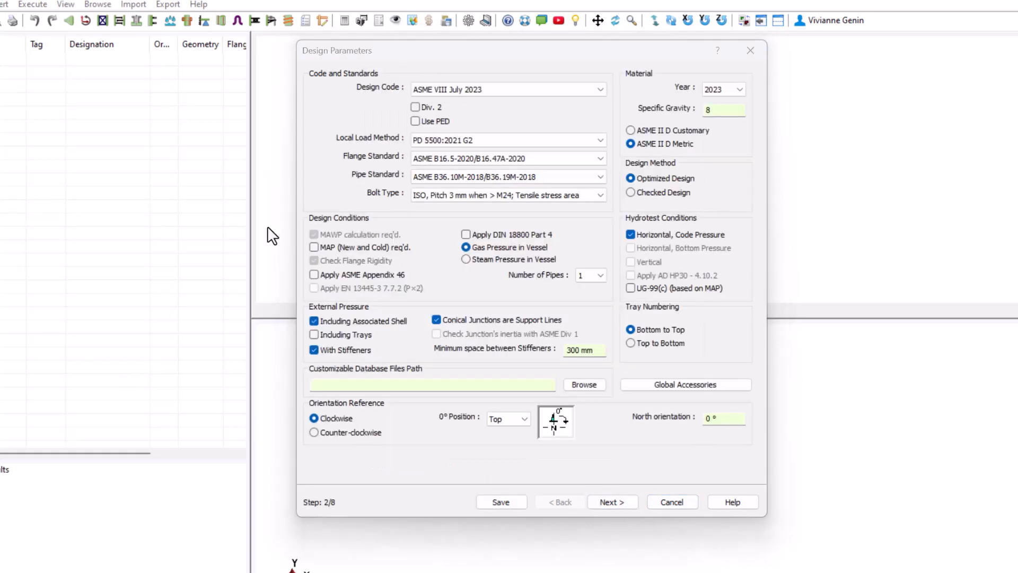
Keep design code ASME VIII July 2023, set the local load method to WRC 537/297 (2011-06) and the bolt type to UNC, 8UN when > 1.
left_click(527, 92)
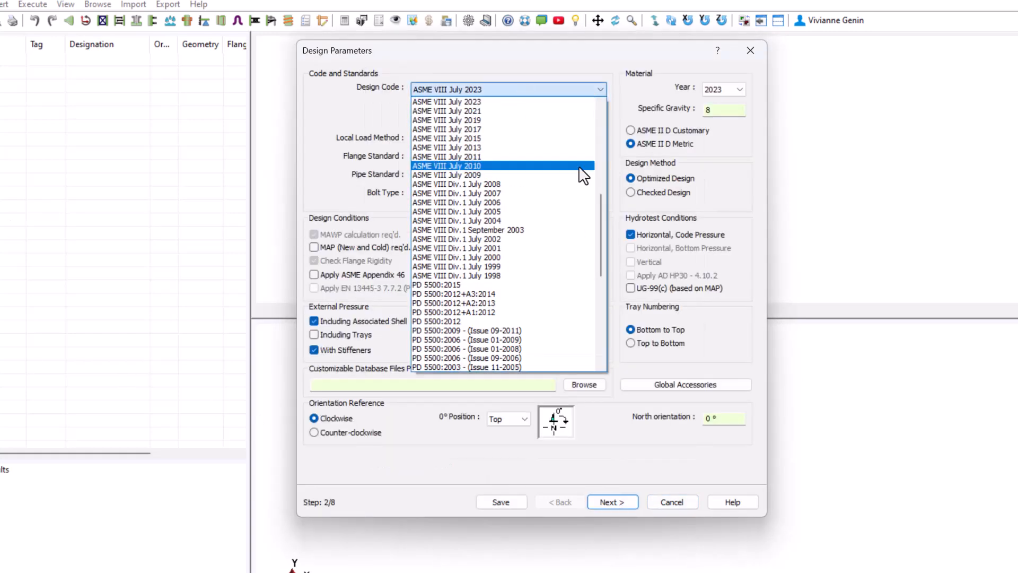
left_click_drag(598, 216, 597, 192)
left_click(490, 185)
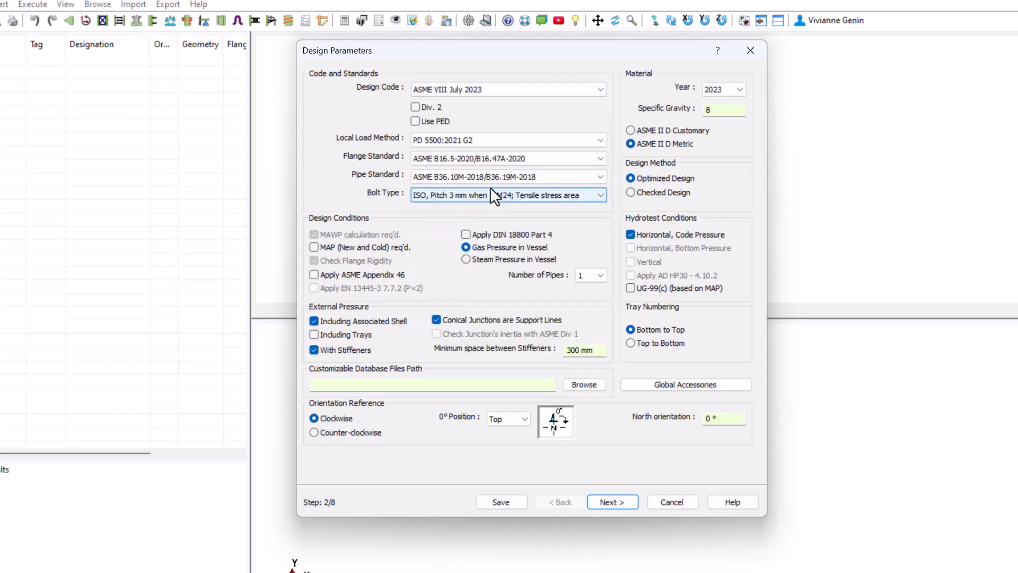
left_click(436, 141)
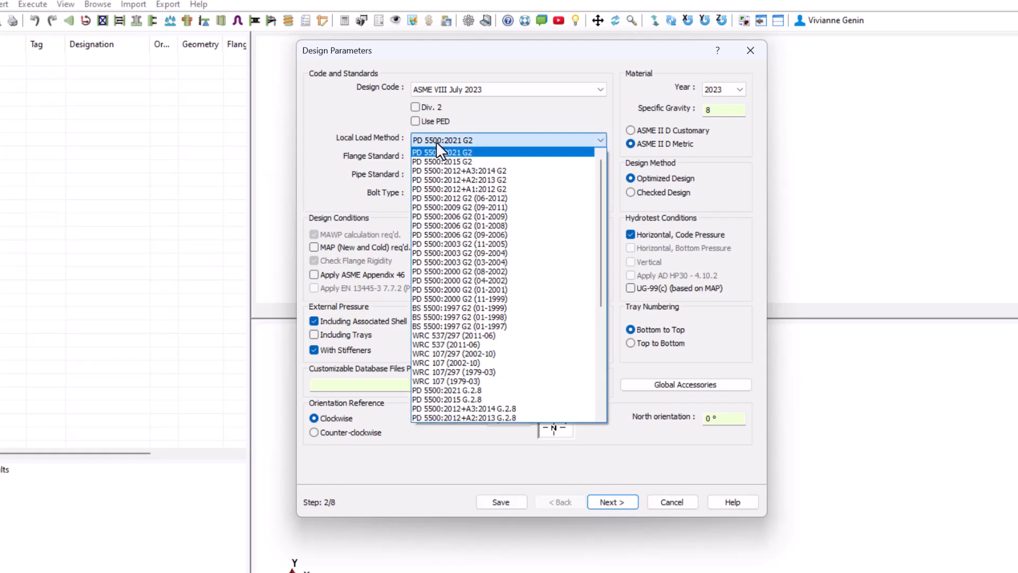
left_click(461, 335)
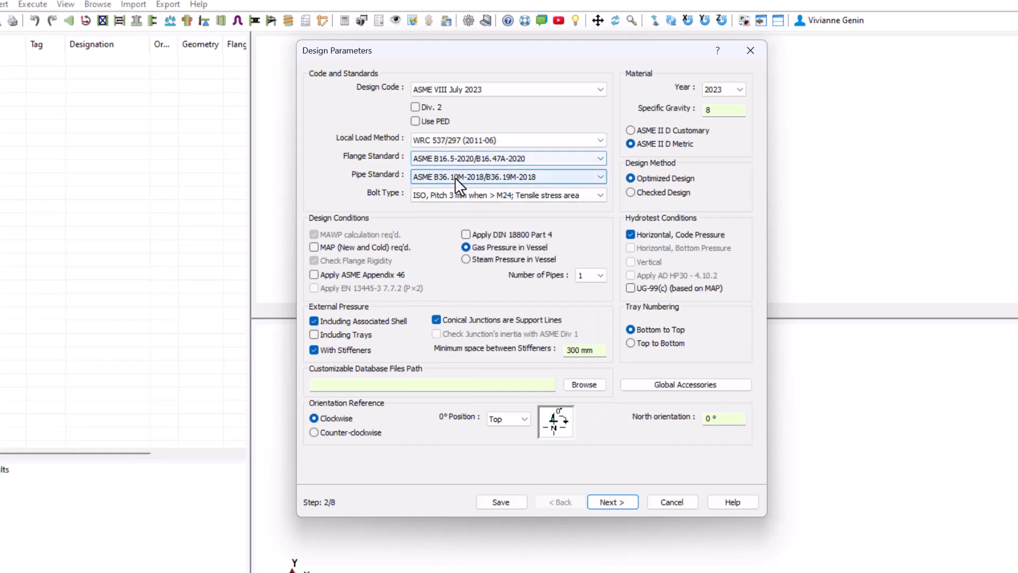
left_click(450, 196)
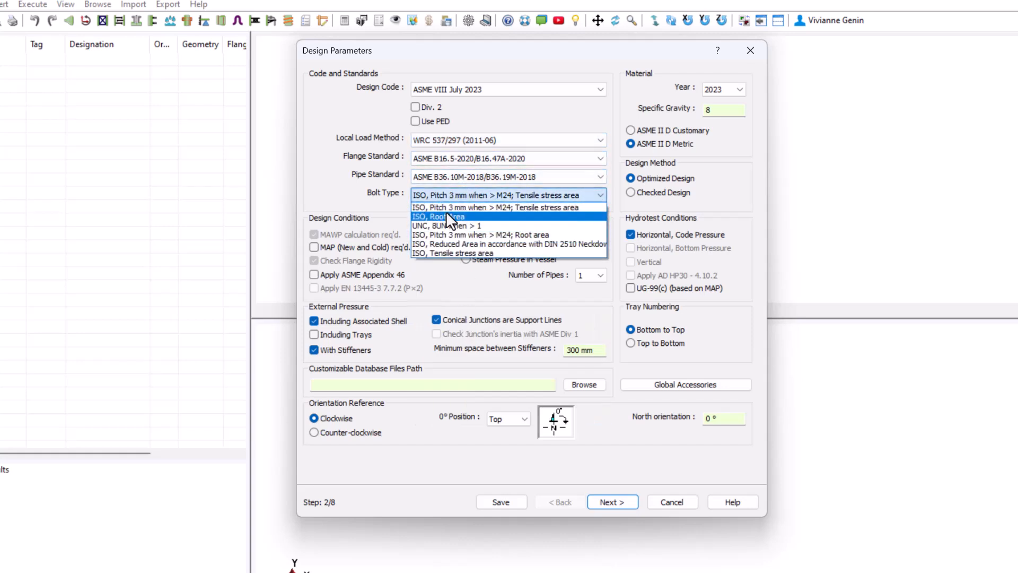
left_click(444, 225)
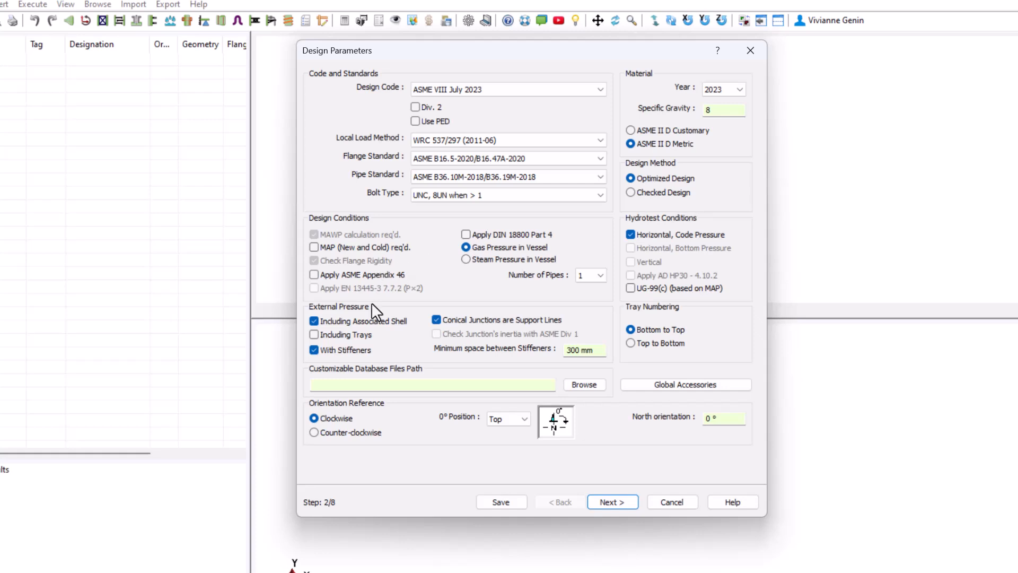
Read the help topic on the hydrotest conditions and close it.
left_click(719, 52)
left_click(650, 238)
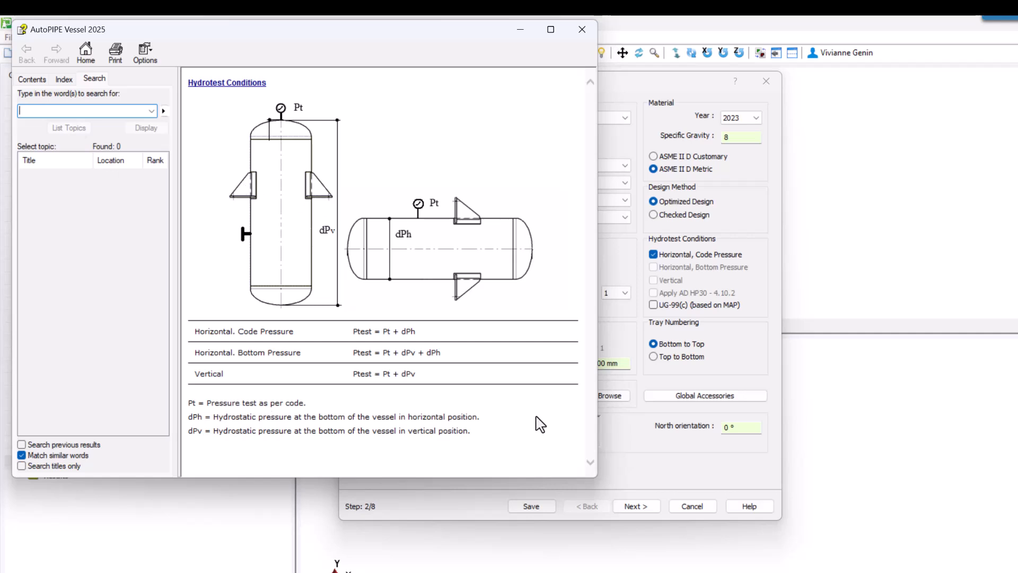
left_click(582, 30)
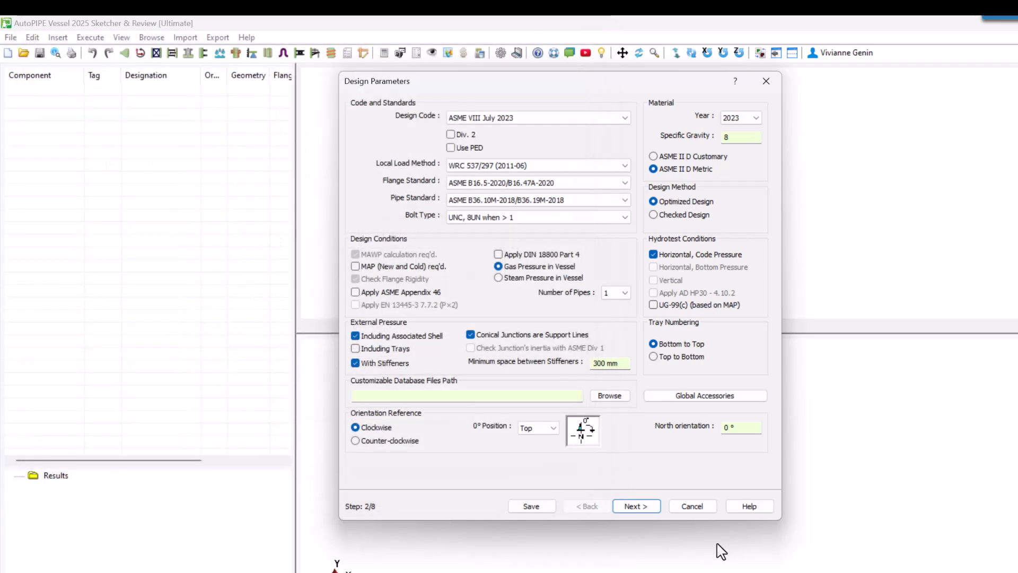
Accept the design parameters and set chamber 1 internal pressure to 1.5 MPa, temperature 150 °C, operating liquid level 1500 mm and corrosion allowance 3 mm.
left_click(636, 506)
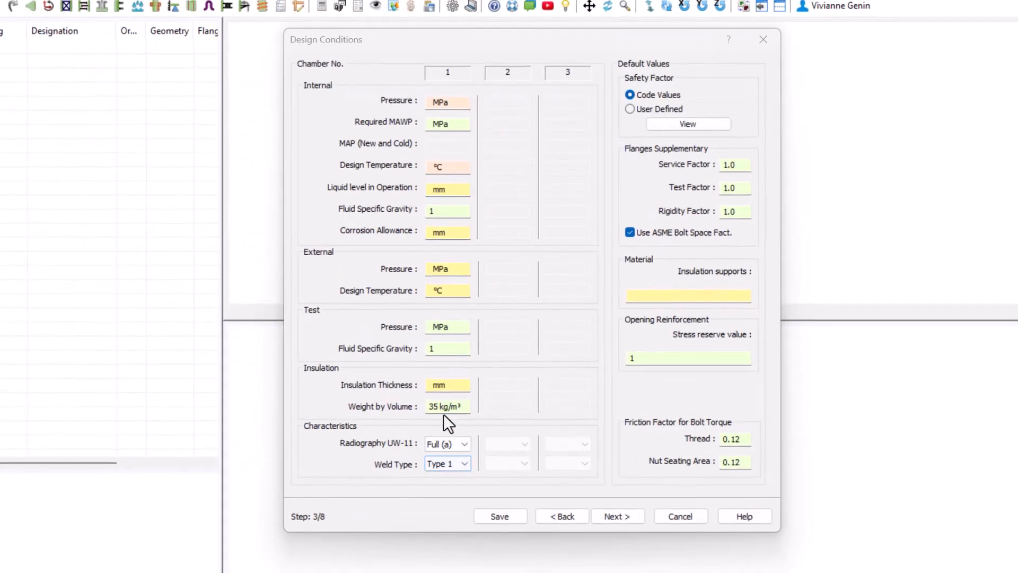
left_click(451, 102)
type("1.5")
left_click(466, 167)
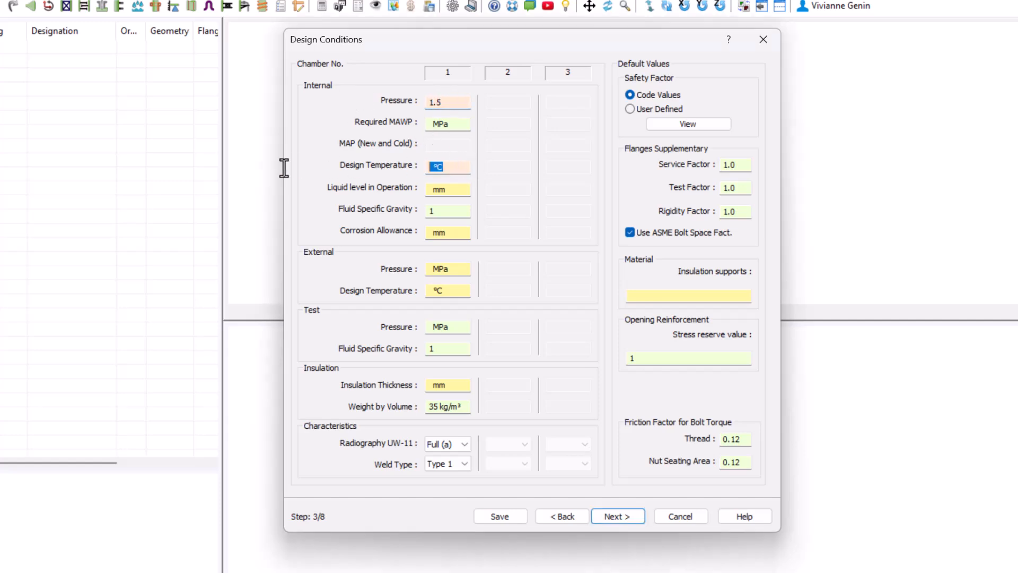
type("150")
left_click(453, 191)
type("1500")
left_click(456, 233)
type("3")
Set chamber 1 external pressure to 0.2 MPa and external design temperature to 120 °C, and accept the design conditions.
left_click(462, 270)
type("0.2")
left_click(442, 290)
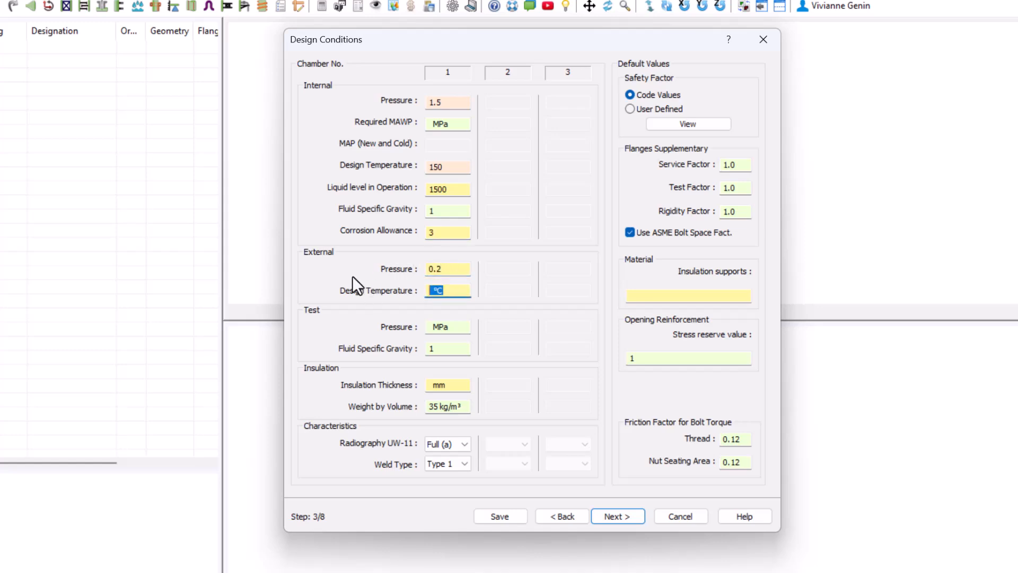
type("120")
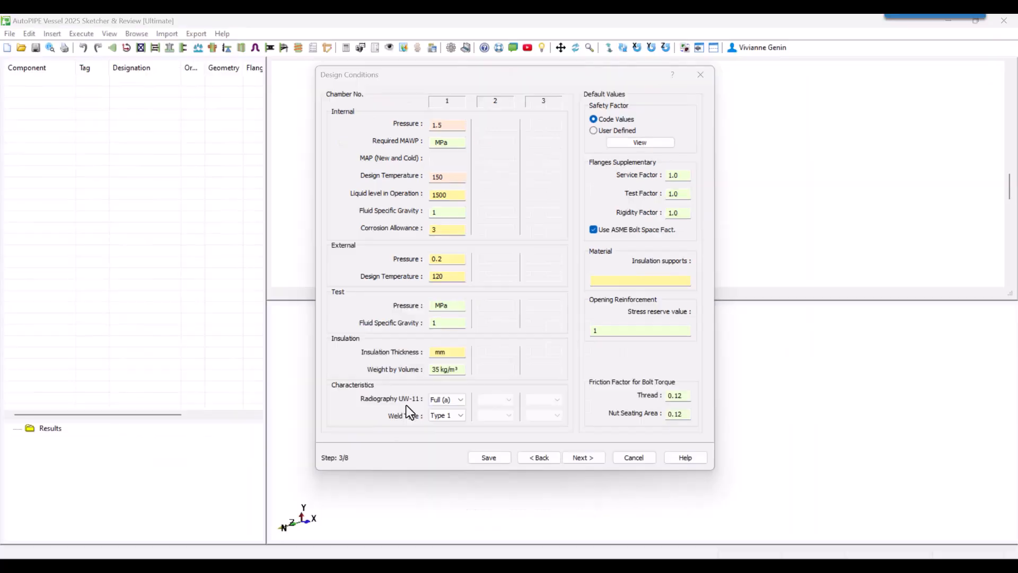
left_click(617, 516)
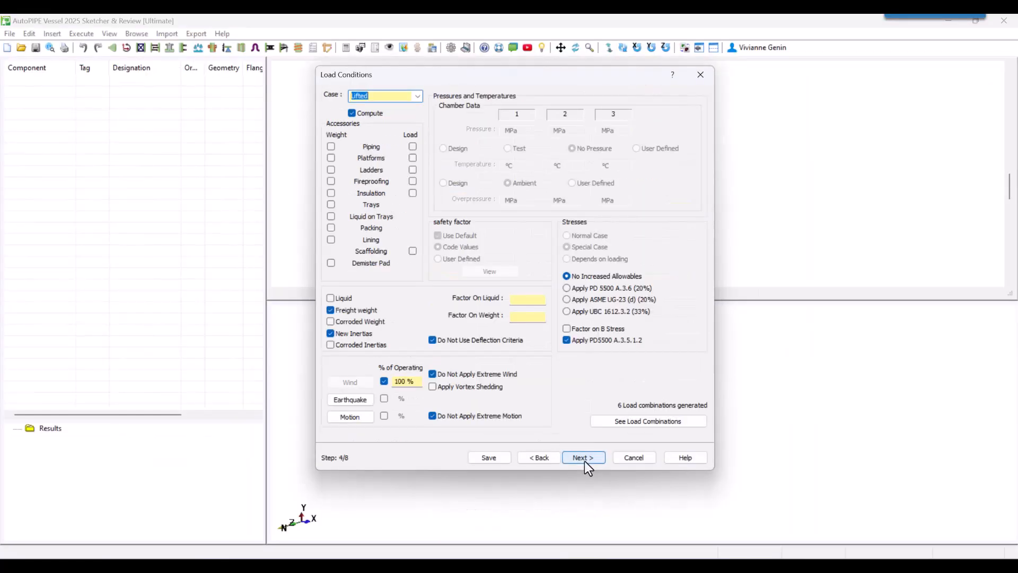
Review the list of load combinations generated from the default load cases.
left_click(644, 426)
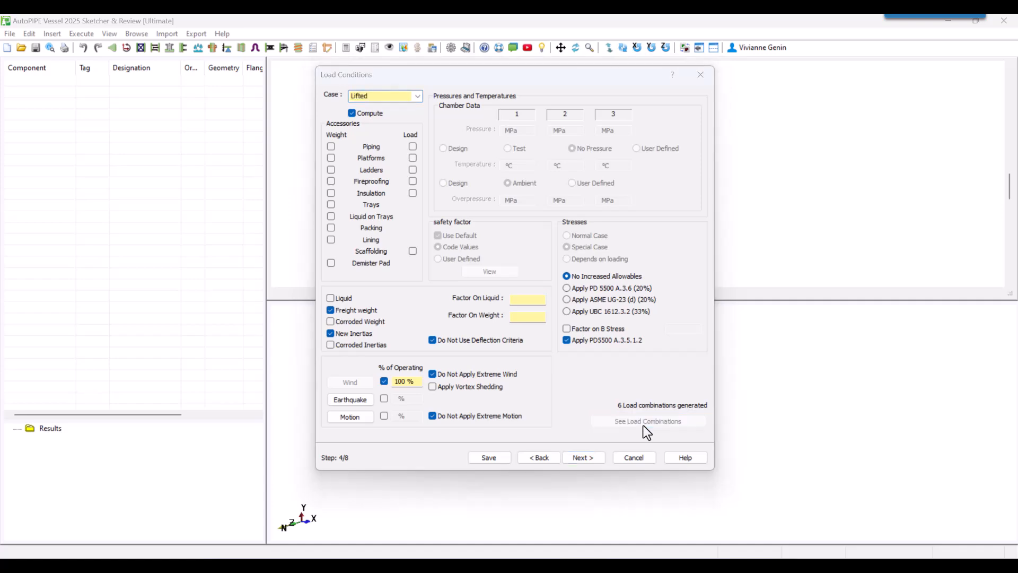
left_click_drag(234, 39, 578, 124)
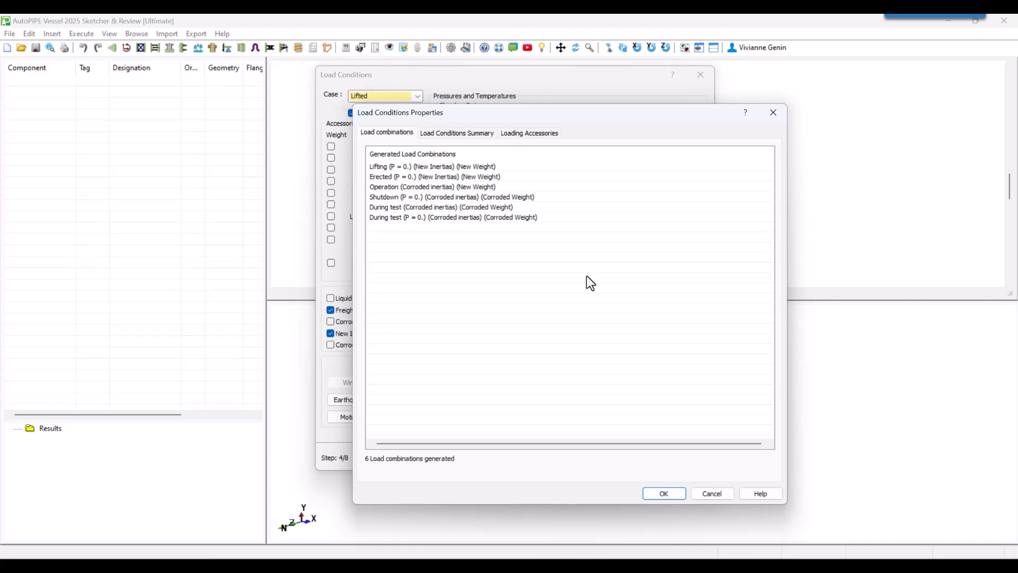
left_click(713, 494)
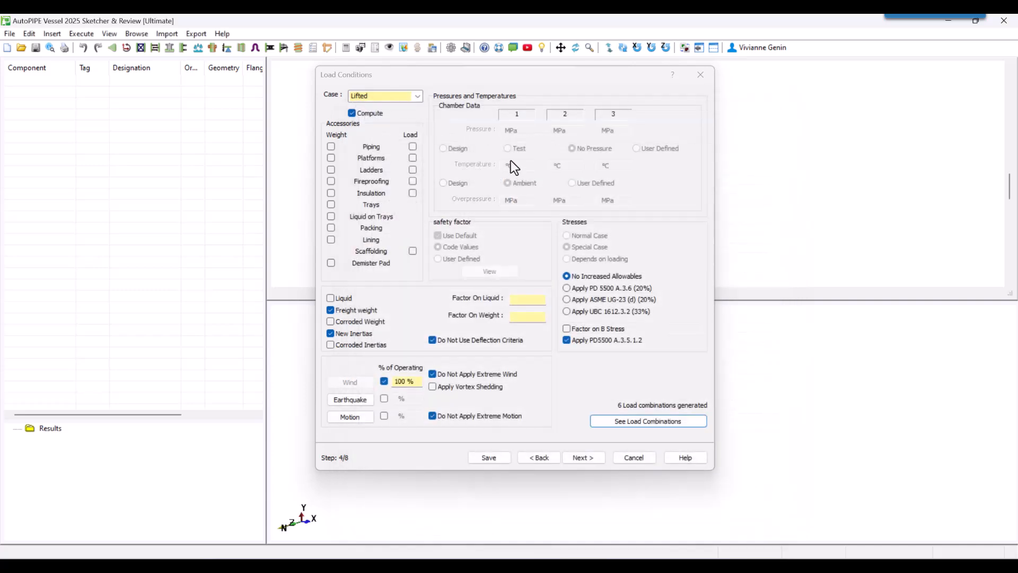
Exclude the Lifted, Erected and Shutdown load cases from computation, ending on the Operating case.
left_click(352, 113)
left_click(419, 97)
left_click(383, 112)
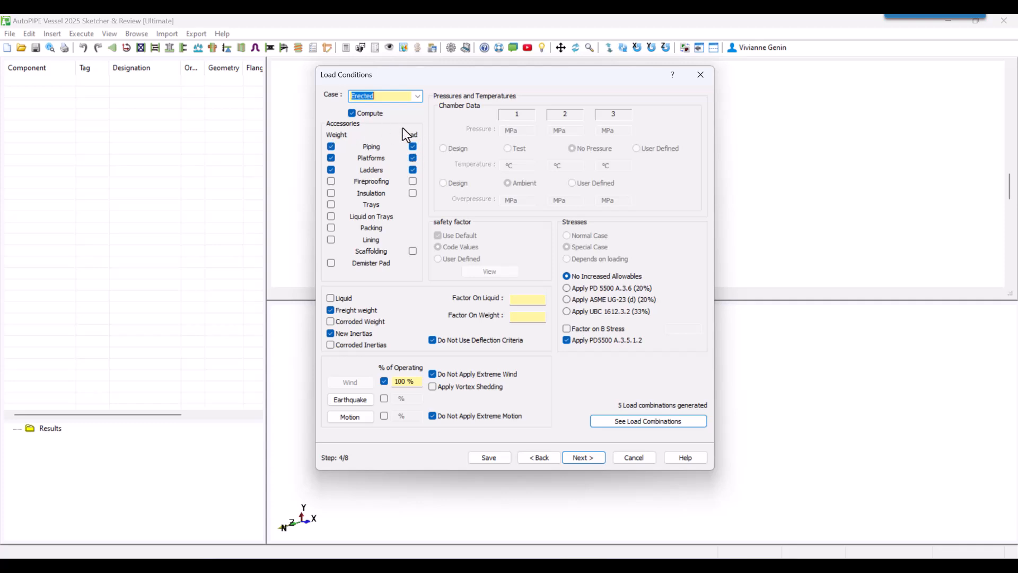
left_click(351, 113)
left_click(418, 96)
left_click(371, 130)
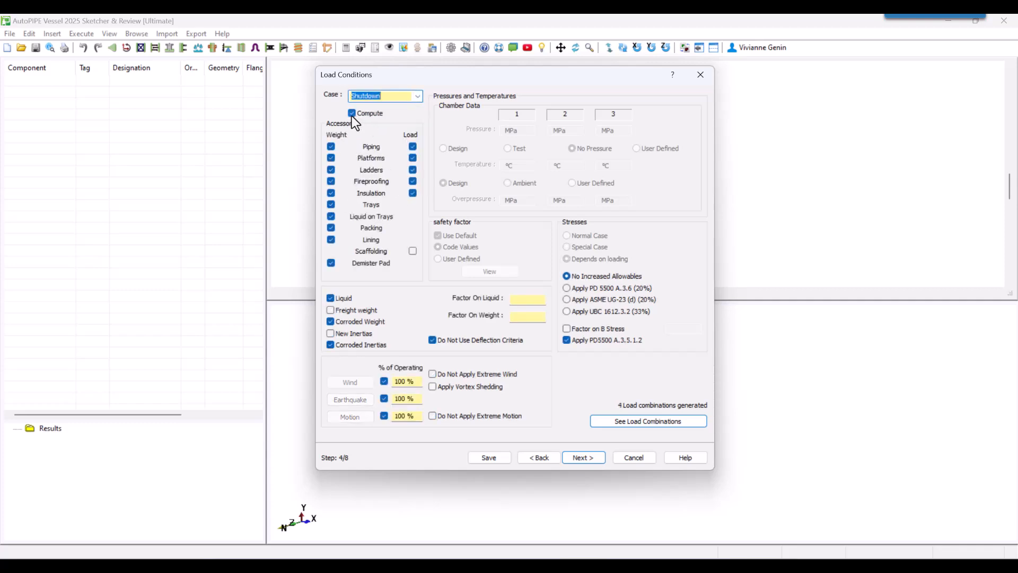
left_click(352, 113)
left_click(418, 96)
left_click(384, 123)
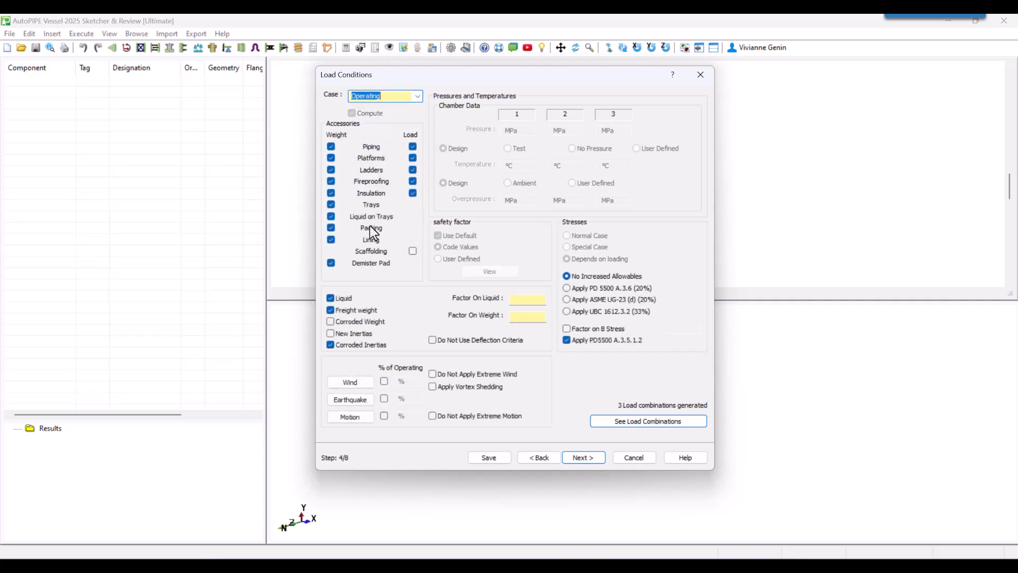
Check the reduced list of generated load combinations and close it.
left_click(631, 421)
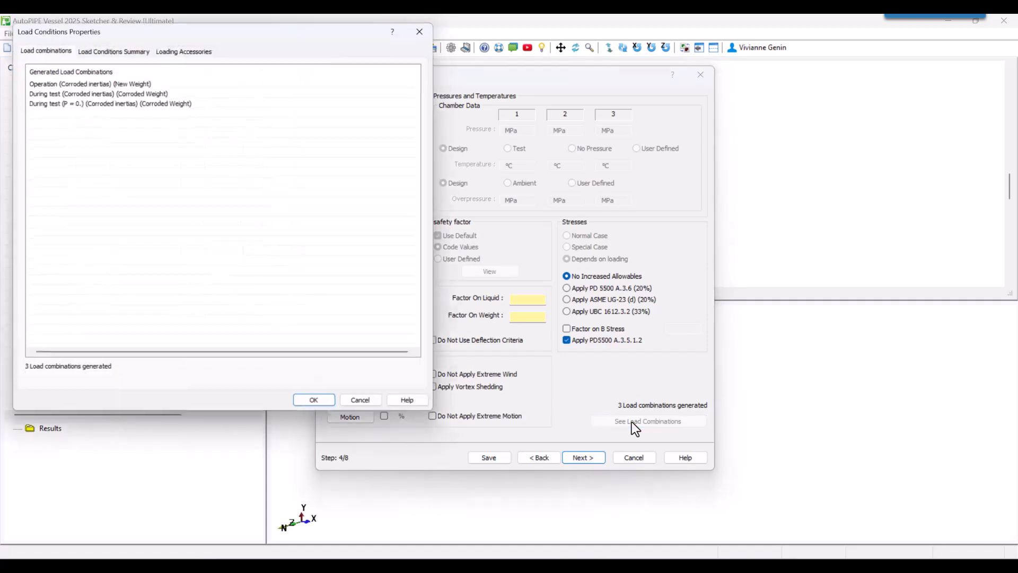
left_click_drag(180, 32, 472, 101)
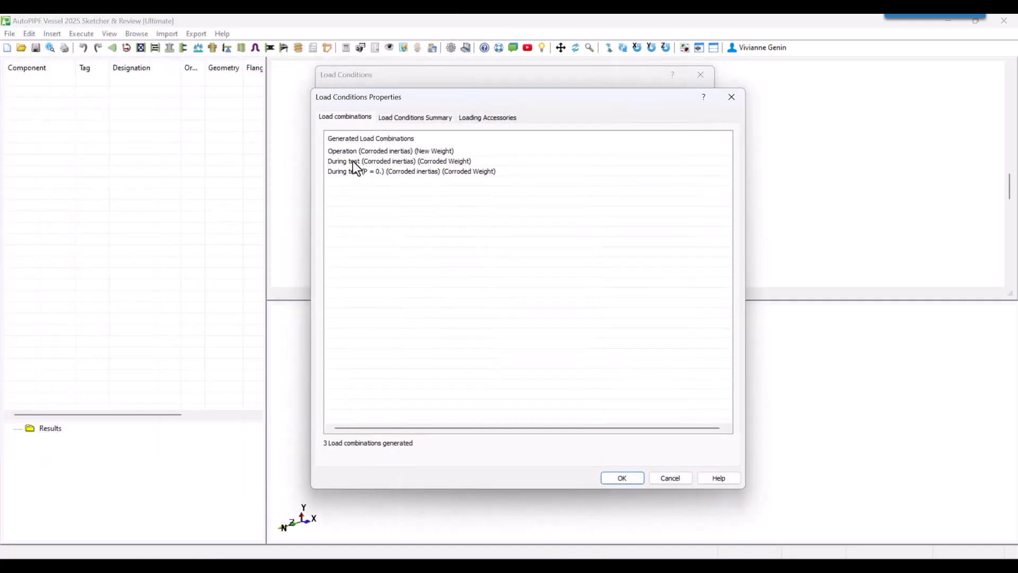
left_click(638, 477)
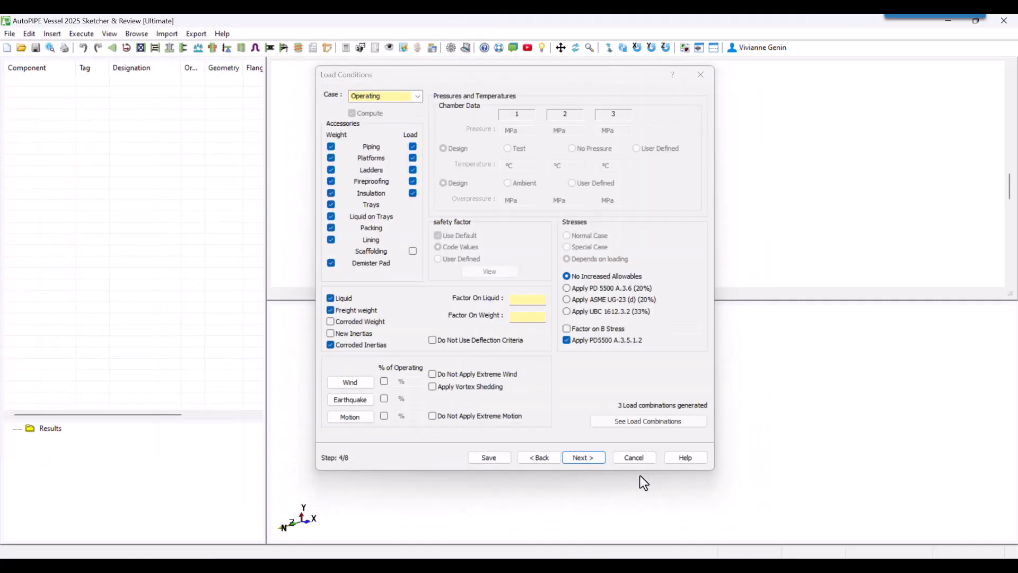
Keep the default operating conditions, set the tangent line to saddle centreline distance to 500 mm, and open the head axis ratio choices.
left_click(583, 457)
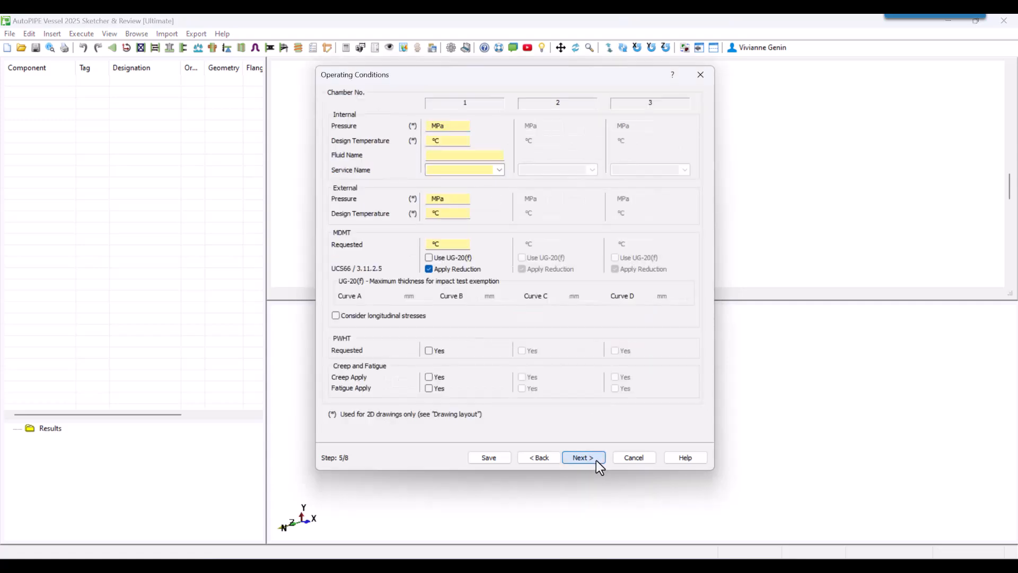
left_click(596, 460)
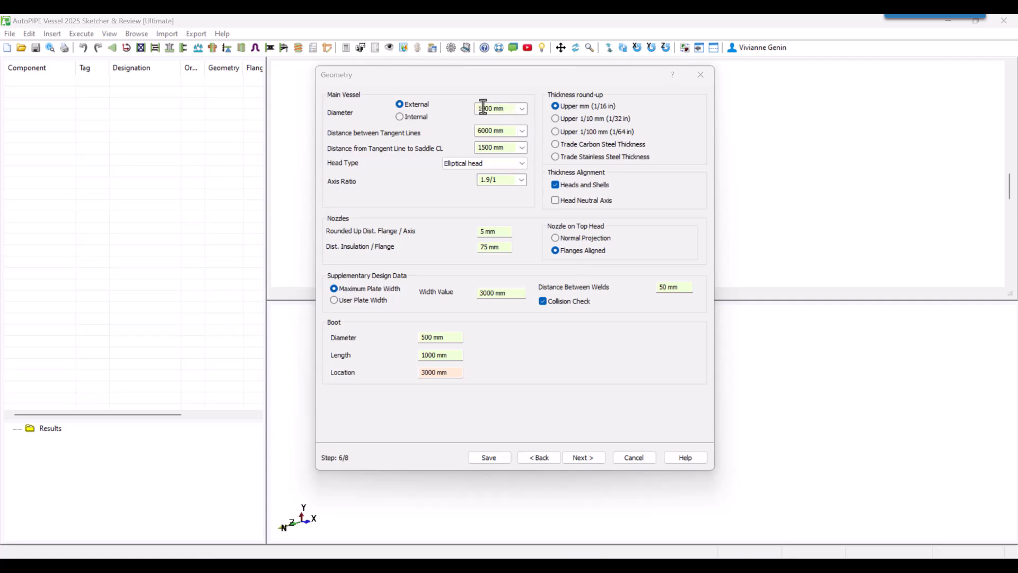
left_click(493, 148)
type("500")
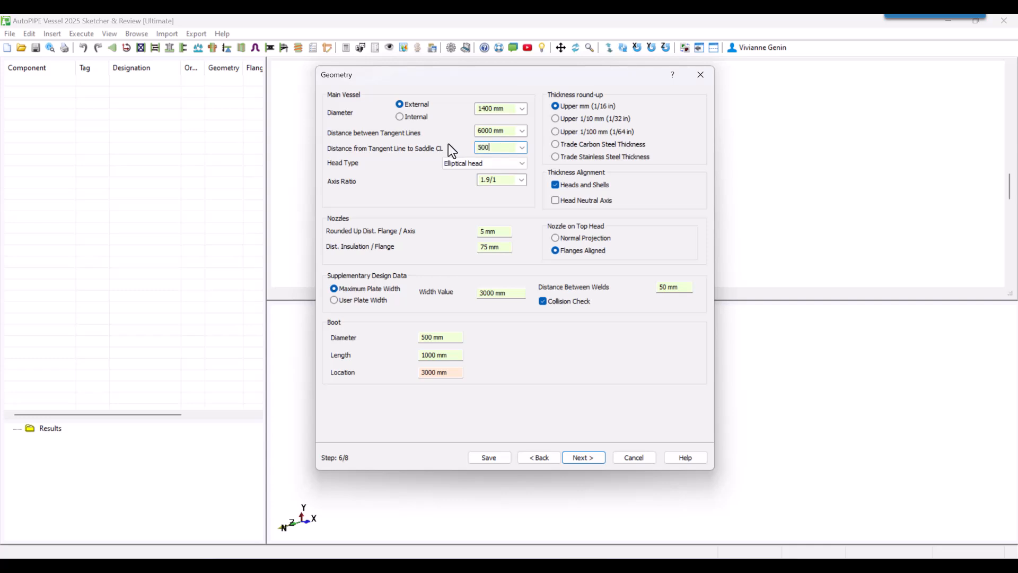
left_click(523, 181)
Set the boot length to 800 mm, adjust the boot location, and accept the geometry.
left_click(449, 354)
type("800")
left_click(415, 372)
left_click(578, 456)
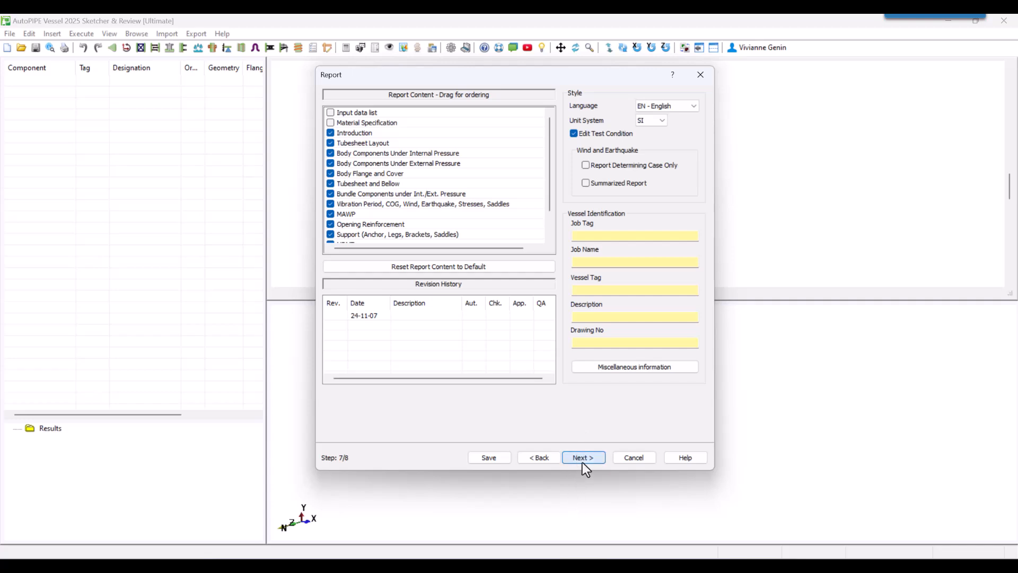
Keep the default report settings and the CS/CS ASME VIII div 1 materials, and generate the vessel model.
left_click(583, 457)
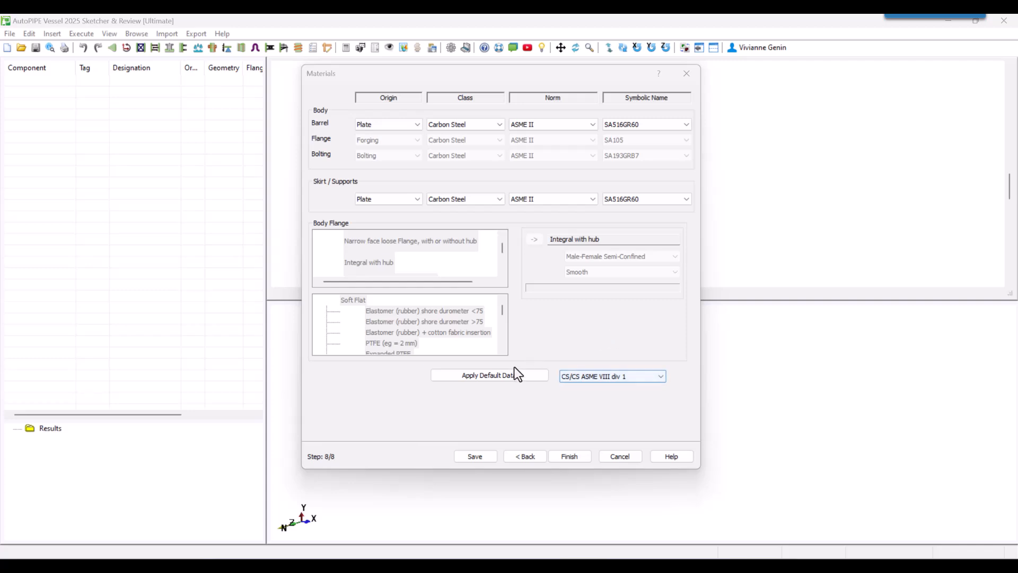
left_click(597, 379)
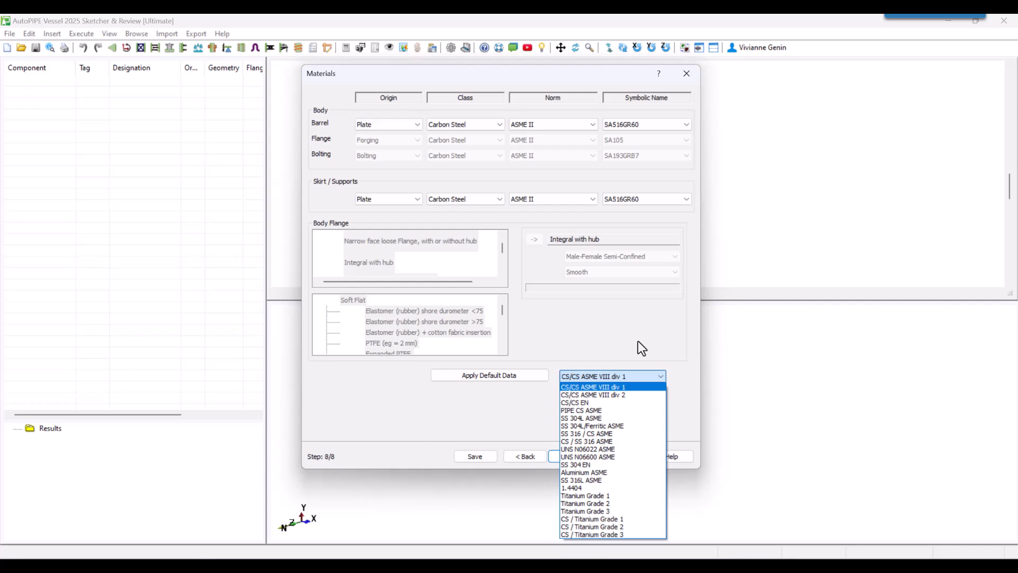
left_click(616, 323)
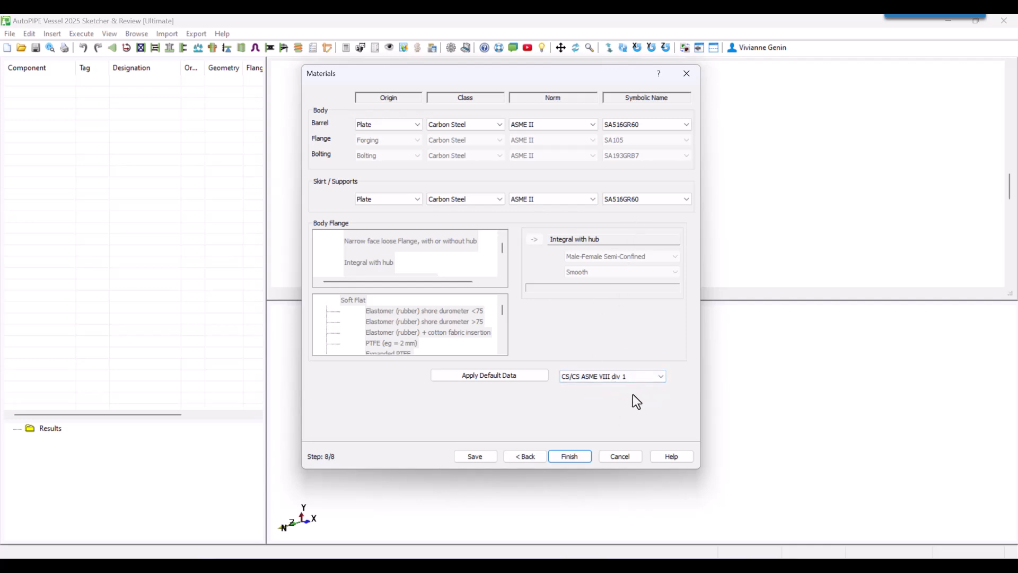
left_click(570, 456)
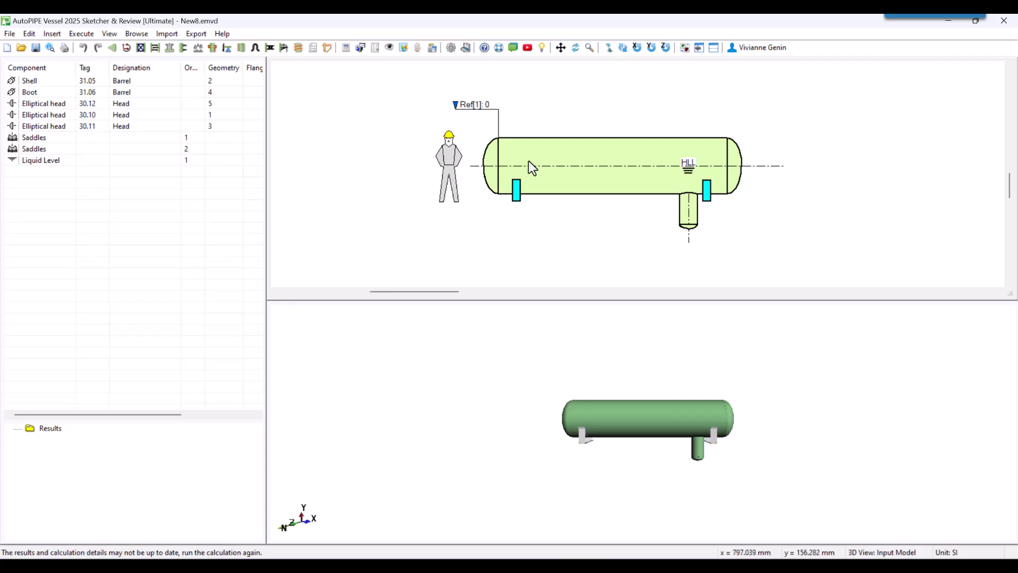
Split the main vessel shell into three sections of 1000, 1000 and 4000 mm.
left_click(590, 190)
right_click(585, 183)
left_click(535, 285)
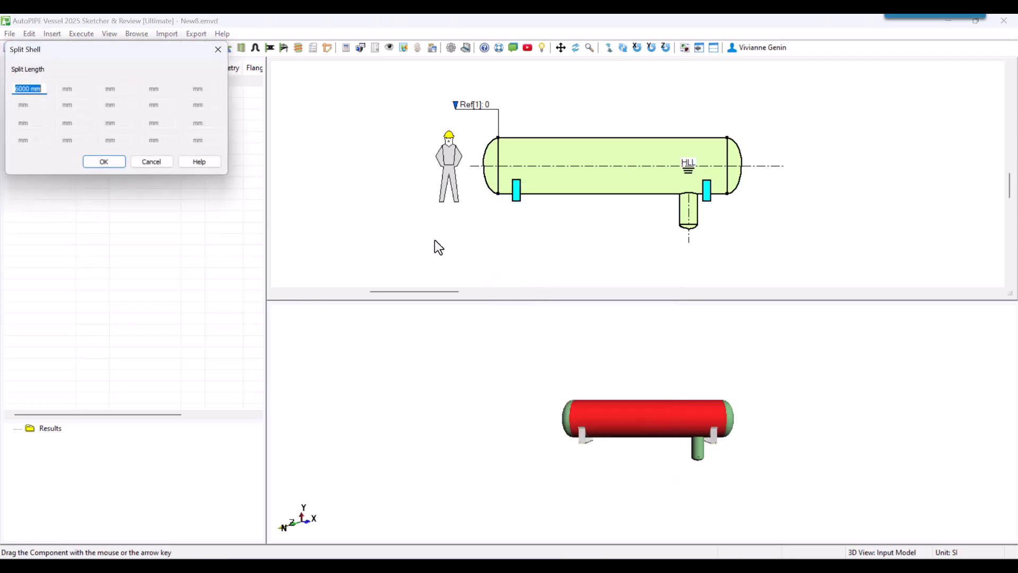
type("1000")
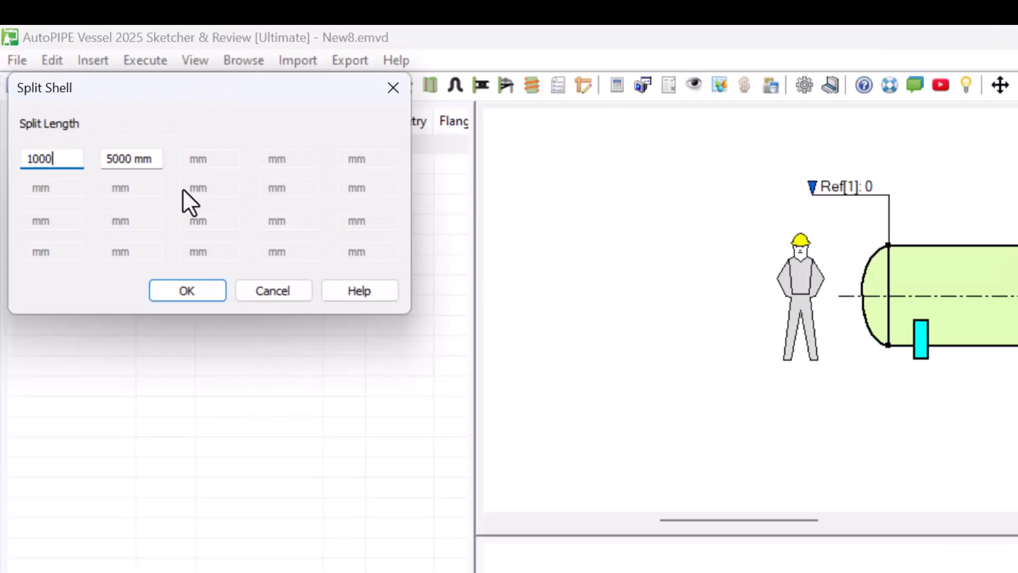
key("Tab")
type("1000")
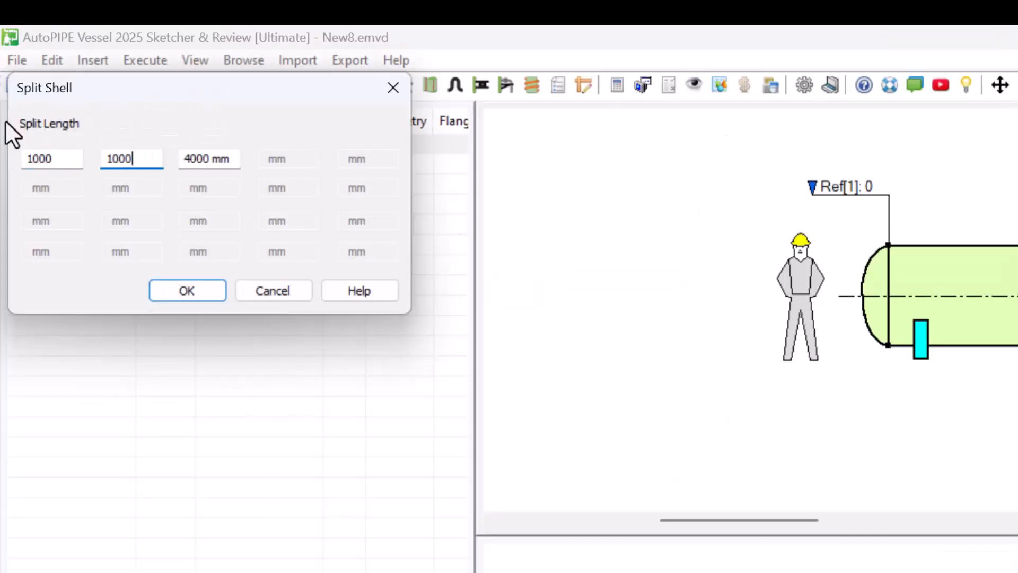
left_click(186, 297)
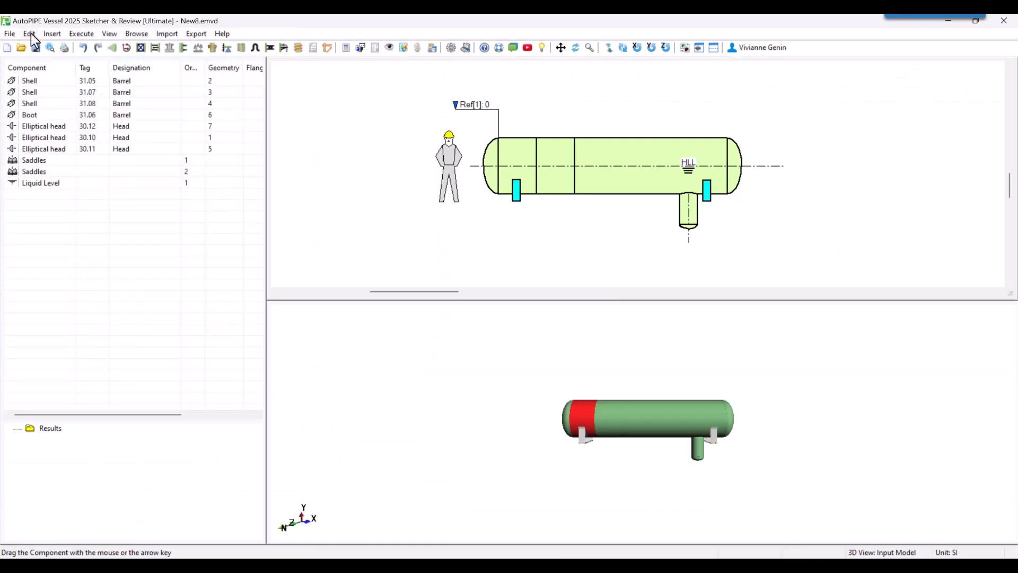
Change the body diameter of elliptical head 30.10 and adjoining shell 31.05 together to a smaller value.
left_click(33, 35)
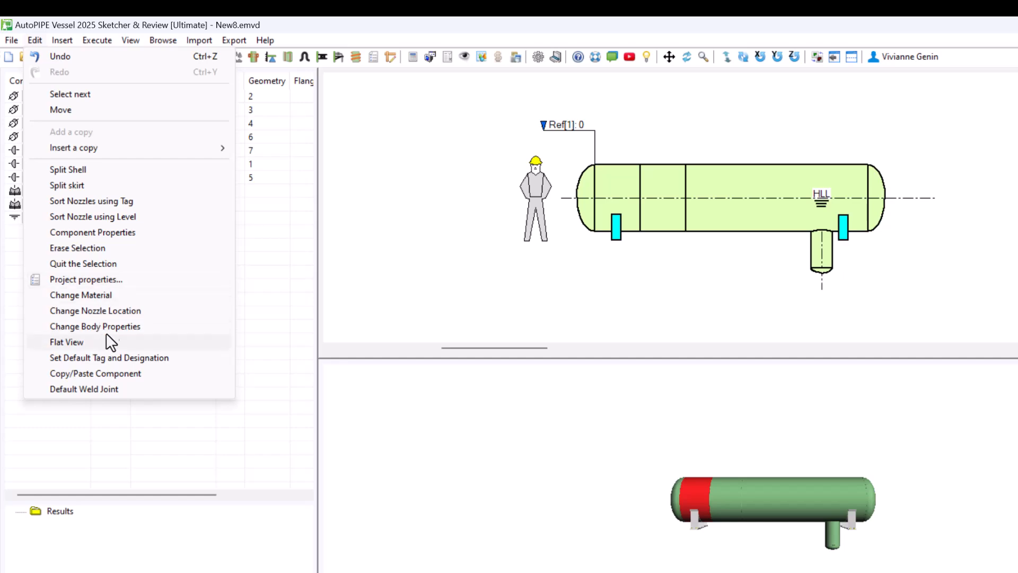
left_click(86, 287)
left_click(74, 120)
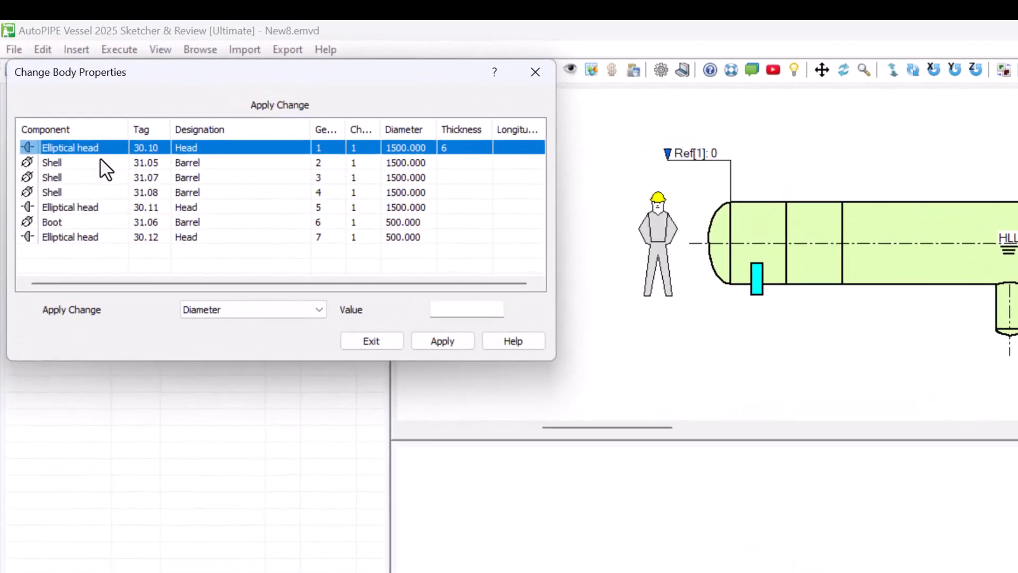
left_click(83, 131, "shift")
left_click(481, 309)
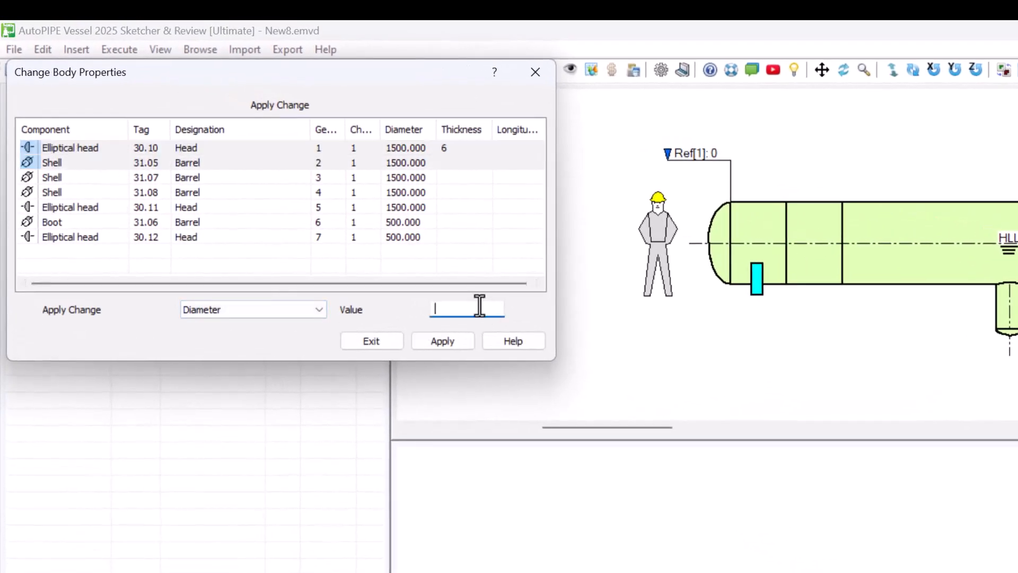
left_click(443, 341)
left_click(371, 341)
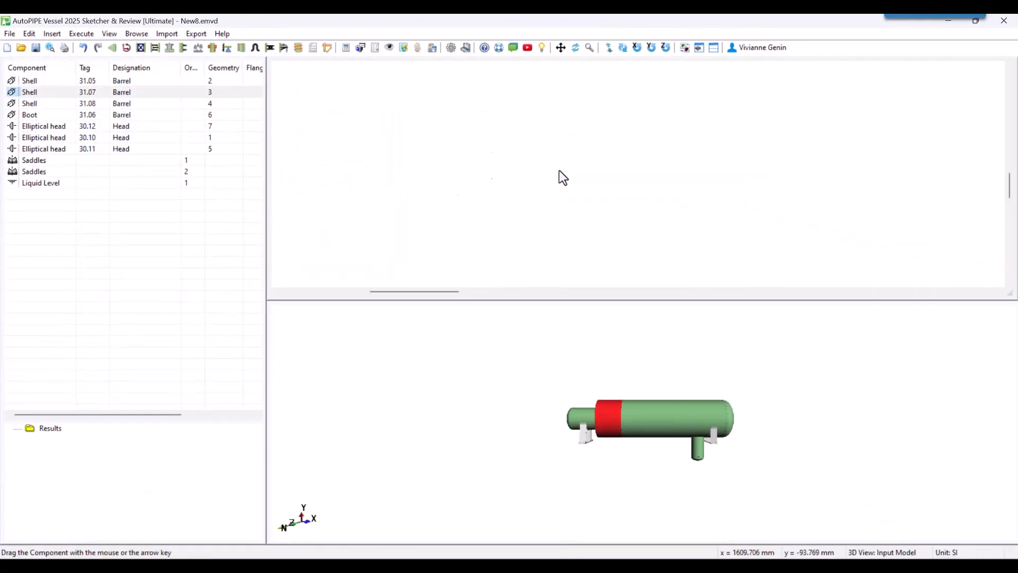
Convert the middle shell section, tag 31.07, into a cone 1000 mm long.
double_click(563, 177)
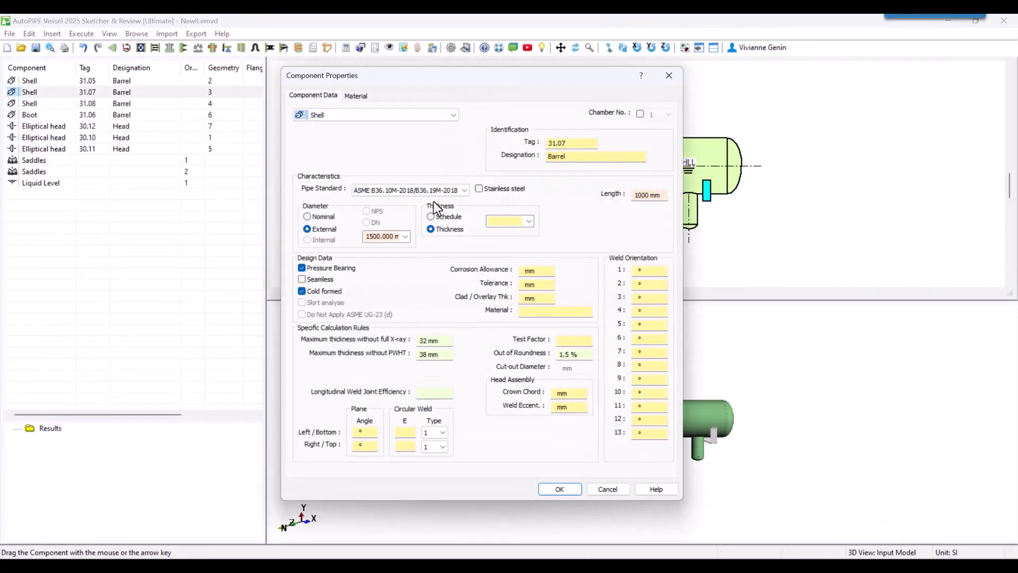
left_click(340, 116)
left_click(333, 136)
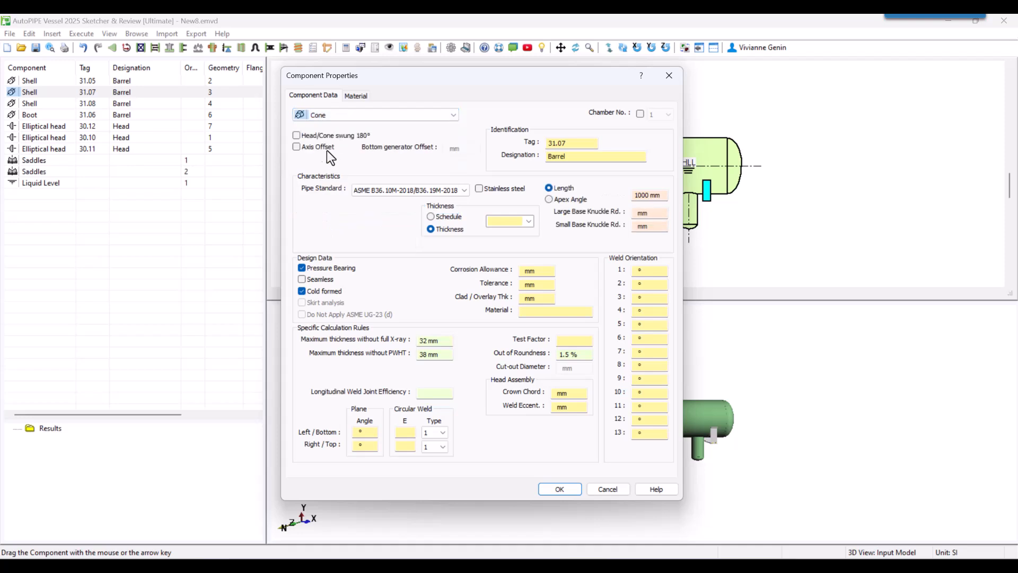
left_click(559, 489)
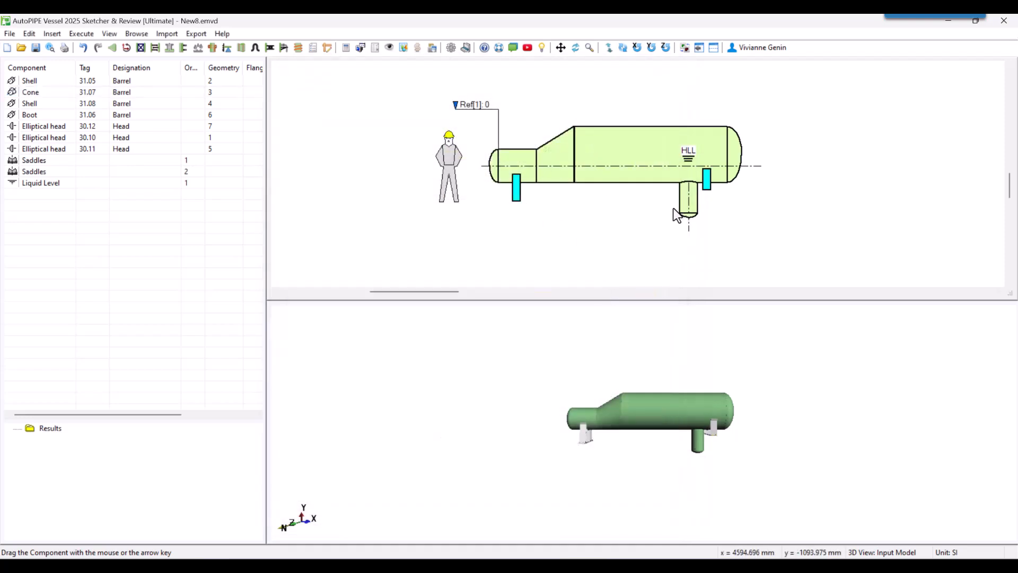
Change the component type of elliptical head 30.11 at the large end of the vessel to a body flange.
left_click(735, 161)
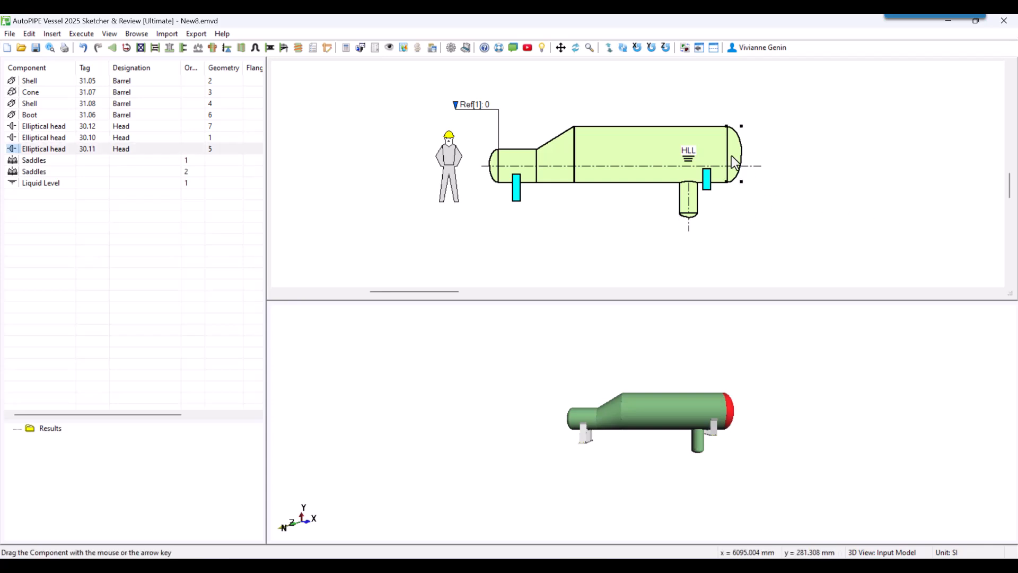
double_click(734, 161)
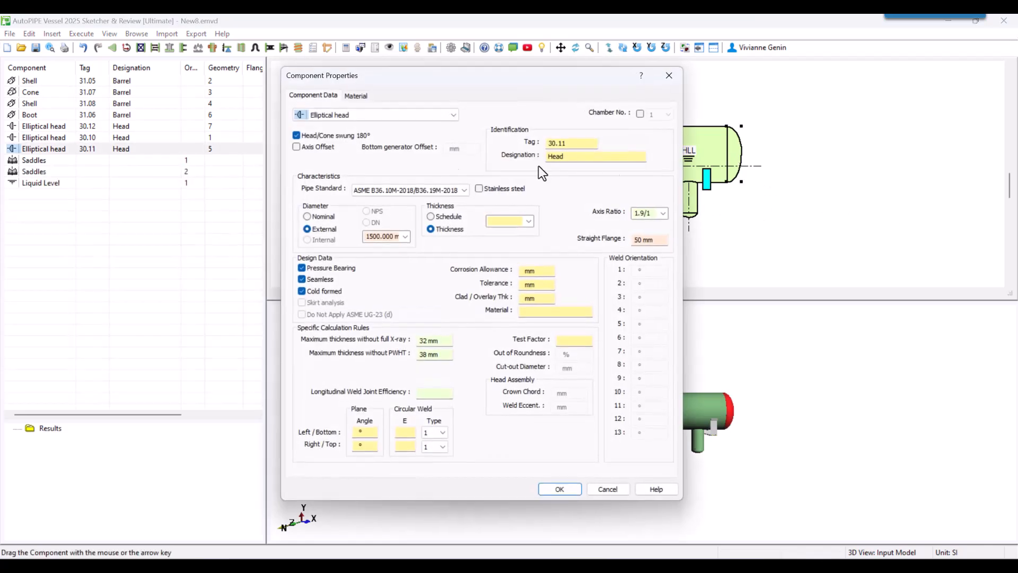
left_click(386, 115)
scroll(379, 174, "down", 3)
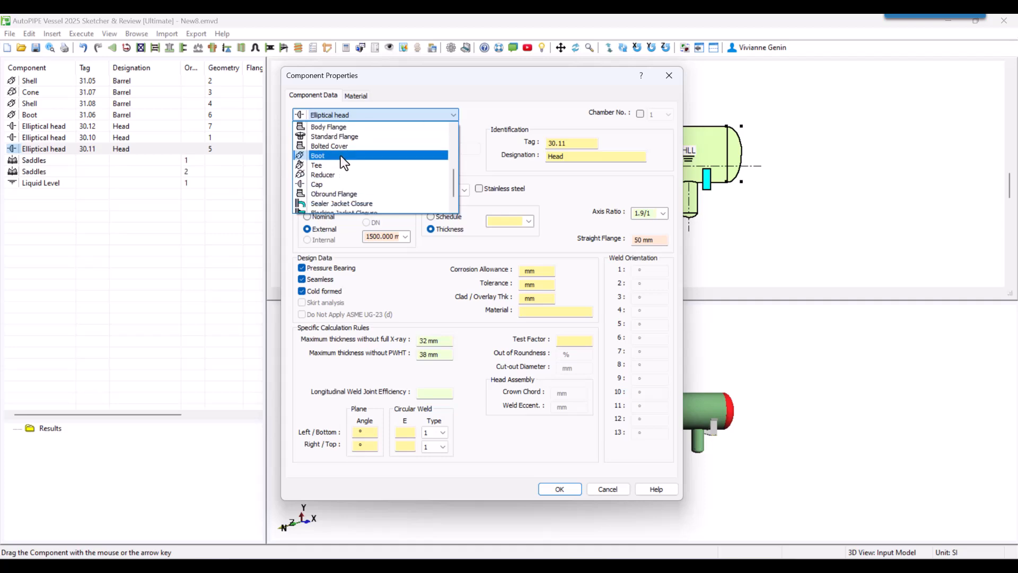
left_click(343, 130)
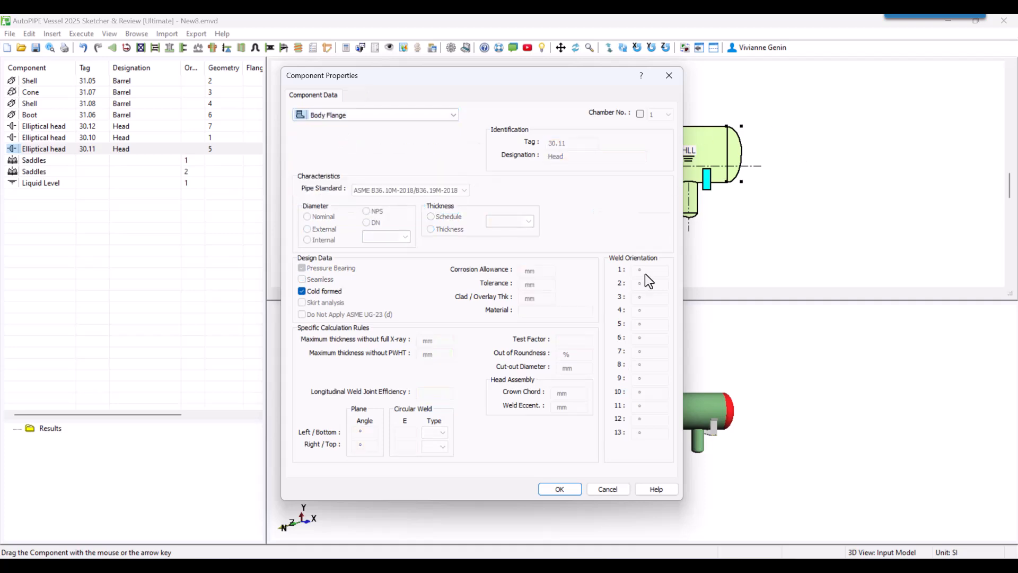
left_click(559, 488)
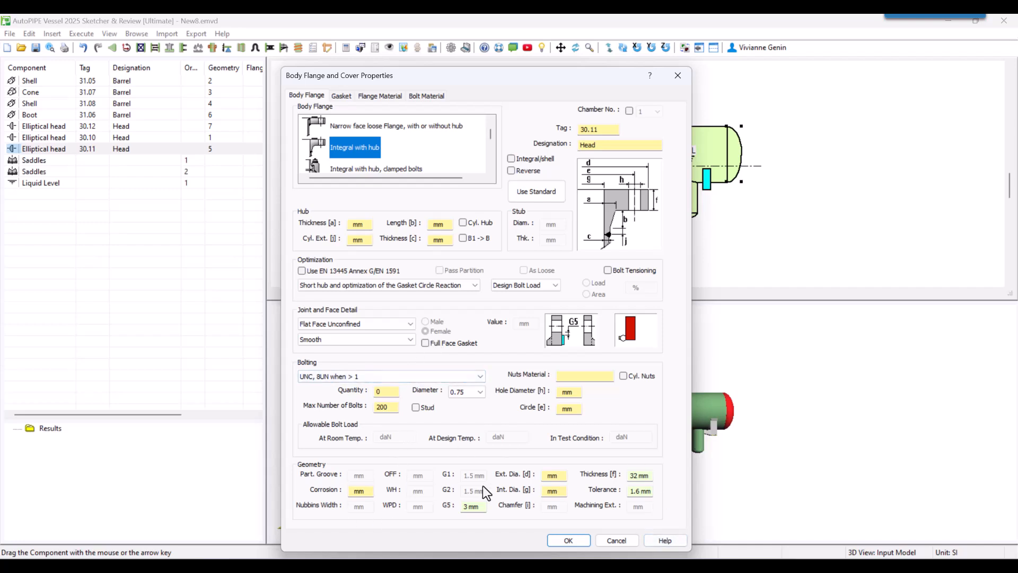
Choose a flat metal gasket for the body flange and apply the default CS/CS ASME VIII div 1 Body Flange material.
left_click(350, 91)
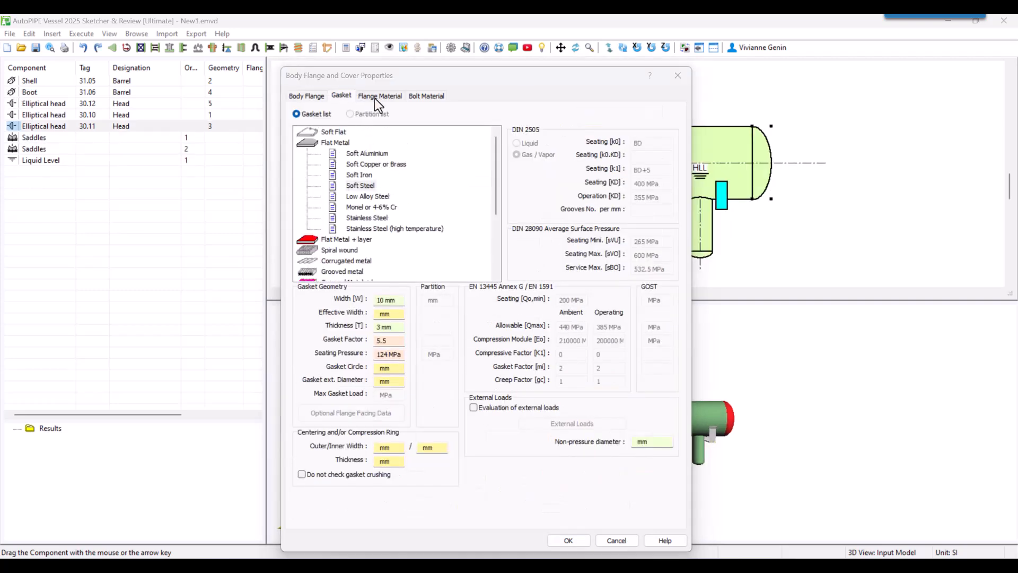
left_click(374, 97)
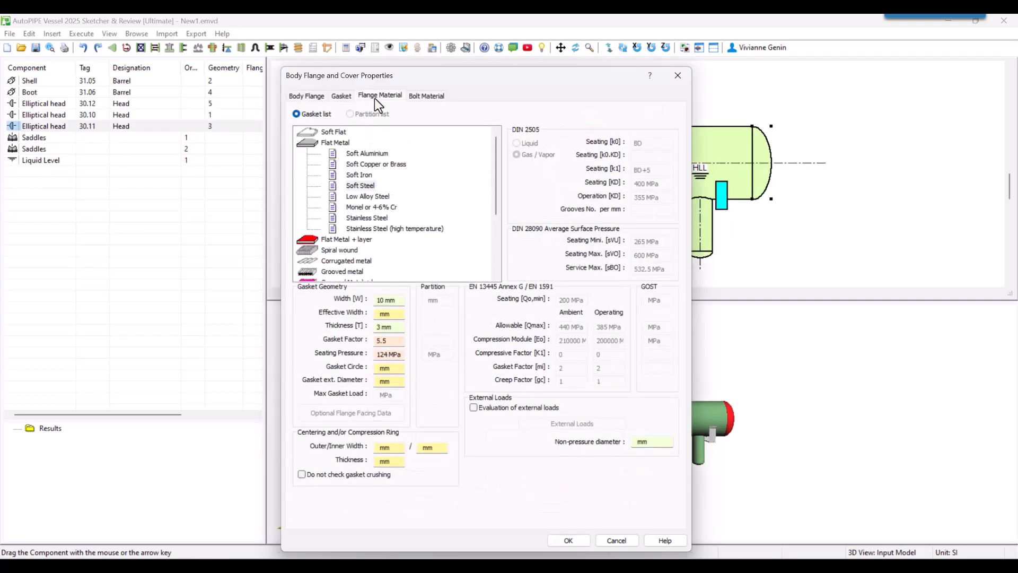
left_click(451, 137)
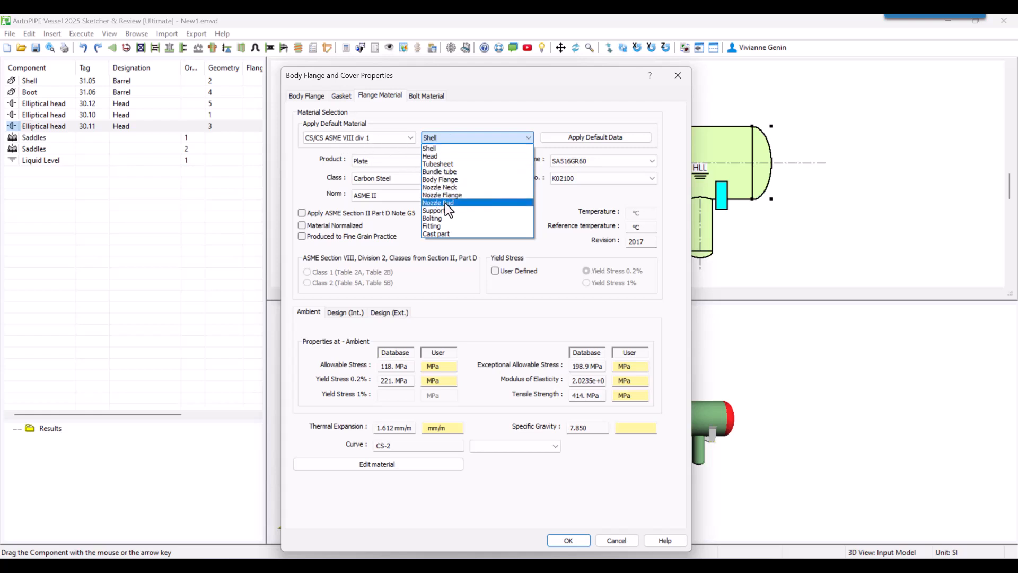
left_click(448, 180)
left_click(577, 137)
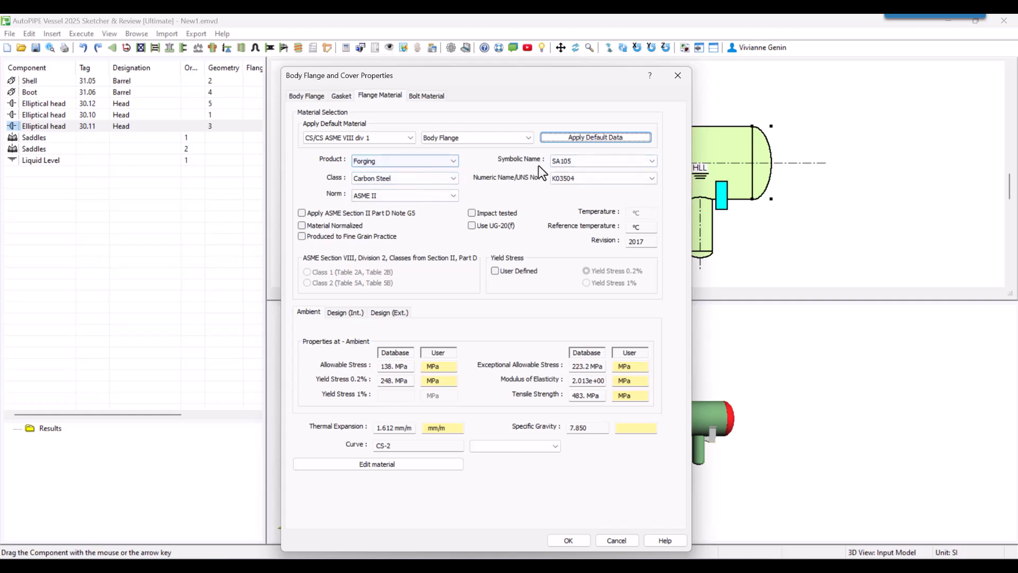
Define the body flange bolt material as Bolting, Carbon Steel, ASME II, grade SA193GRB7.
left_click(428, 95)
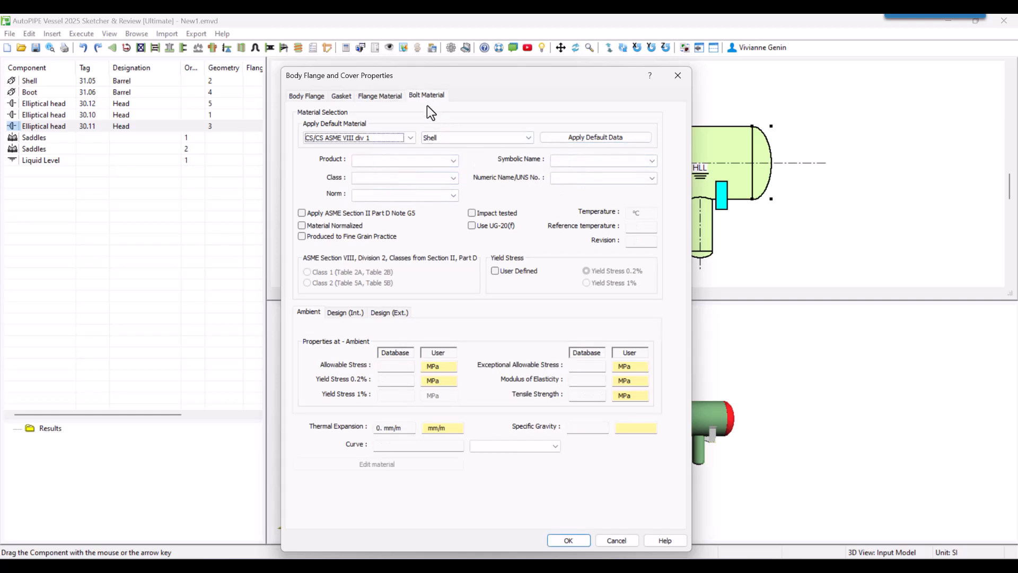
left_click(412, 158)
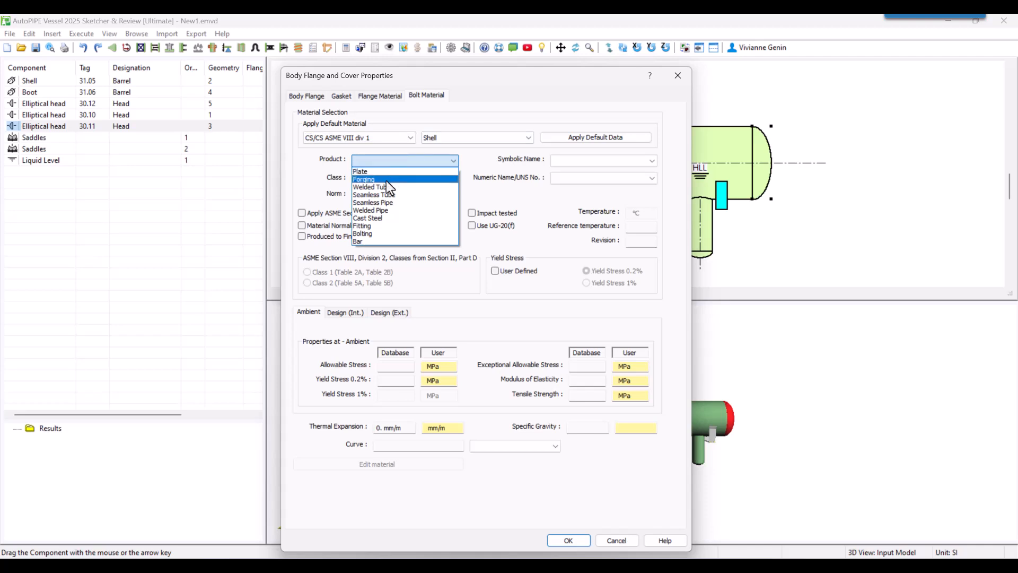
left_click(363, 233)
left_click(373, 178)
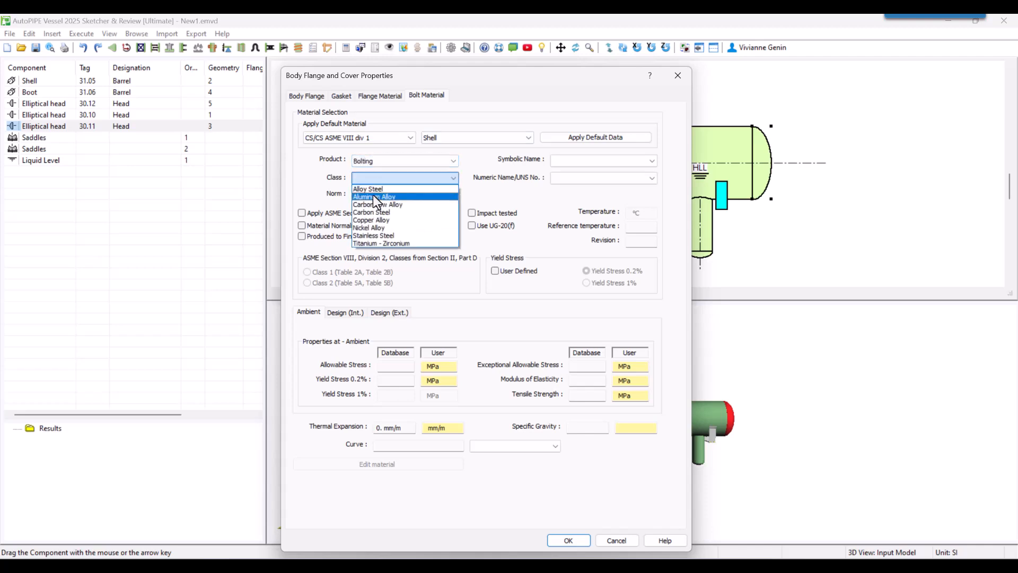
left_click(373, 212)
left_click(379, 195)
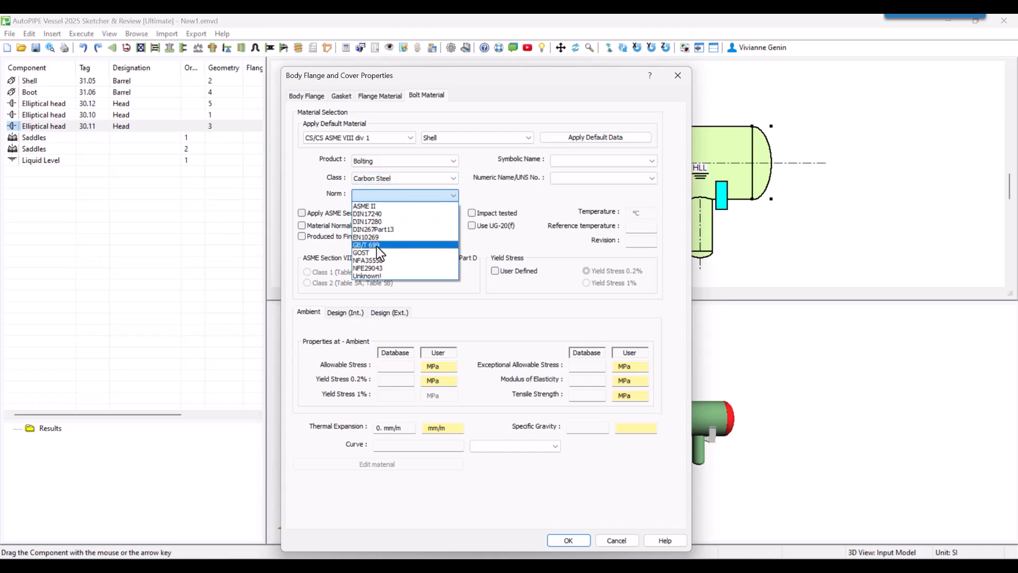
left_click(372, 206)
left_click(609, 160)
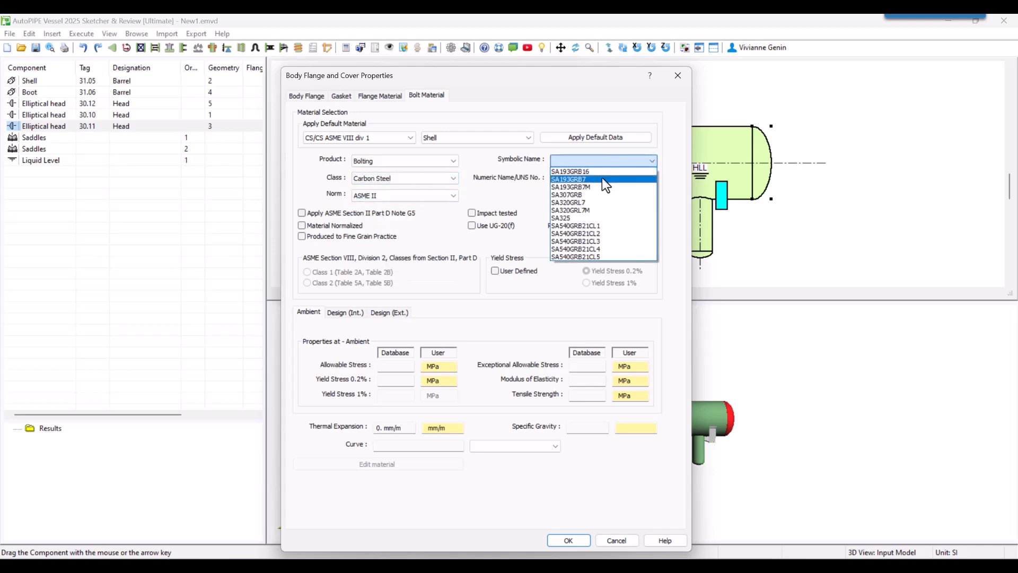
left_click(602, 179)
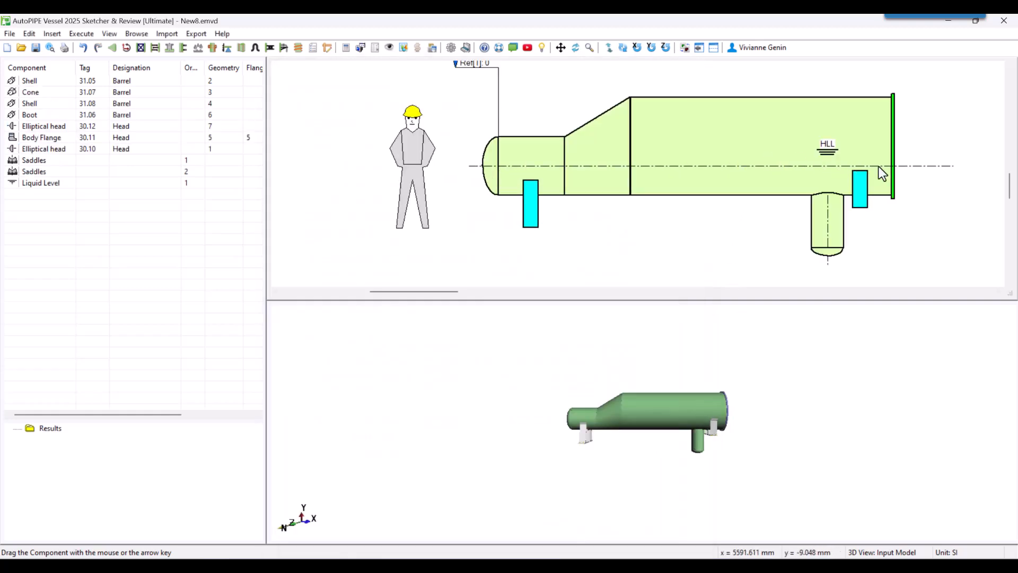
Insert a bolted cover onto the body flange at the vessel's large end, accepting its default properties.
left_click(893, 166)
right_click(892, 167)
mouse_move(838, 251)
left_click(794, 261)
left_click(347, 116)
left_click(349, 142)
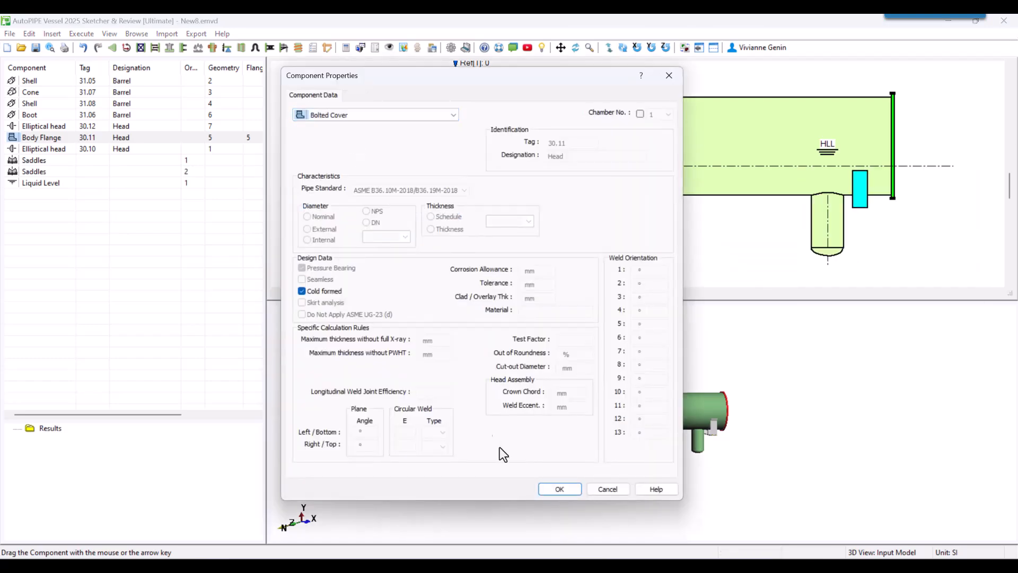
left_click(552, 485)
left_click(557, 539)
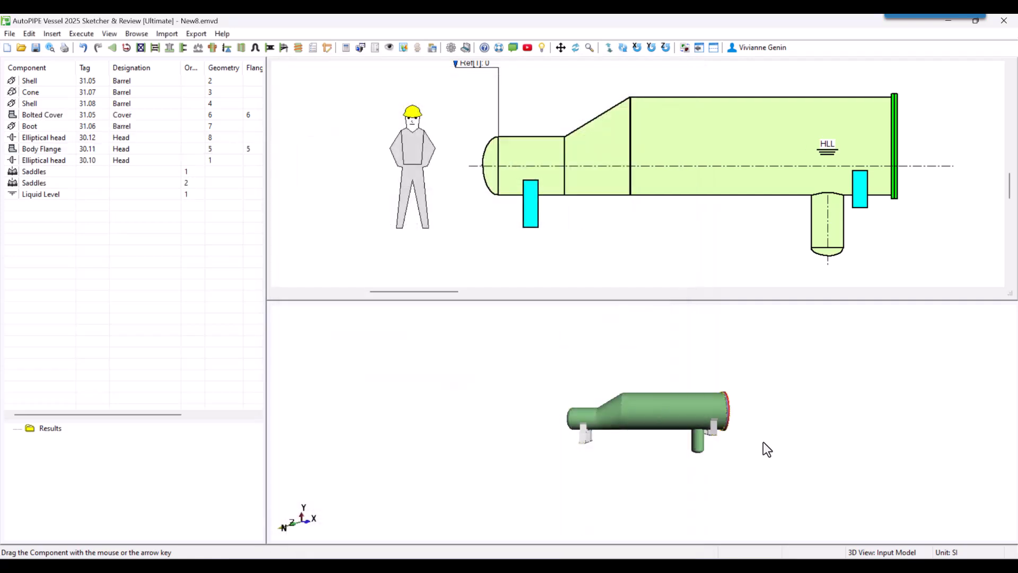
Insert a process nozzle with tag A and designation Inlet.
left_click(53, 34)
left_click(53, 34)
left_click(53, 34)
left_click(79, 127)
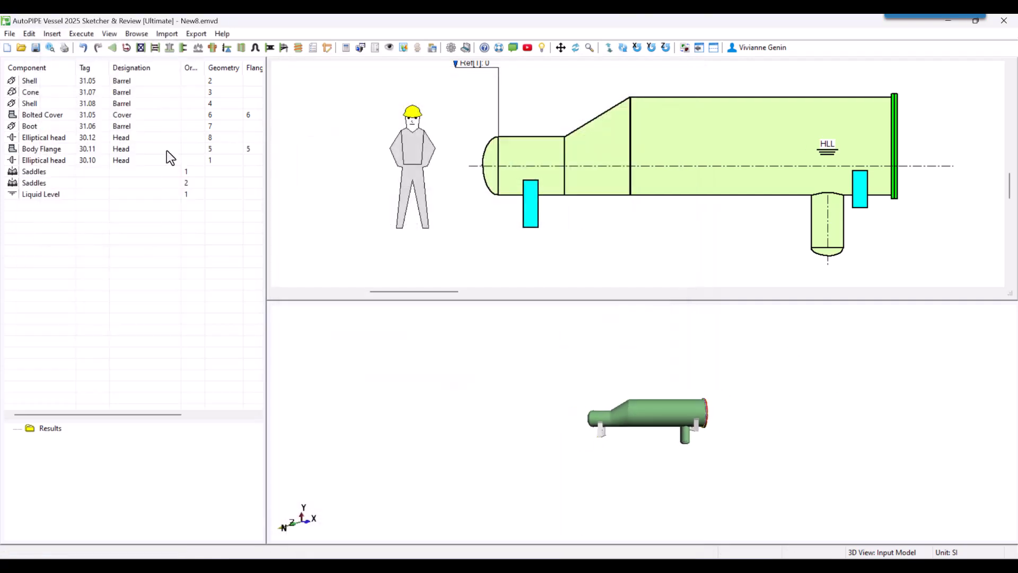
left_click(565, 138)
type("a")
left_click(539, 151)
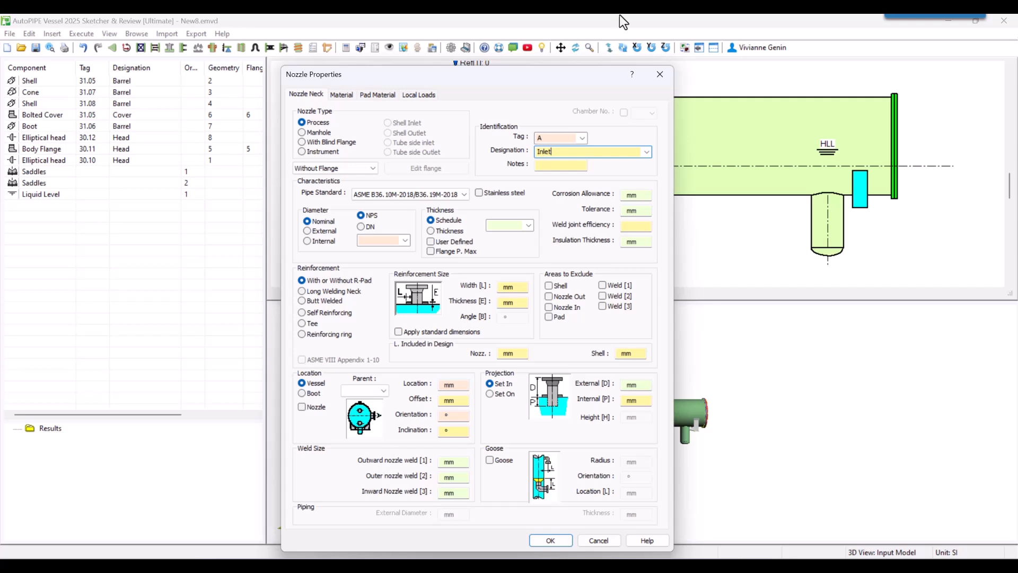
Set the inlet nozzle's nominal diameter to NPS 10 and its location on the vessel to 500 mm.
left_click(405, 240)
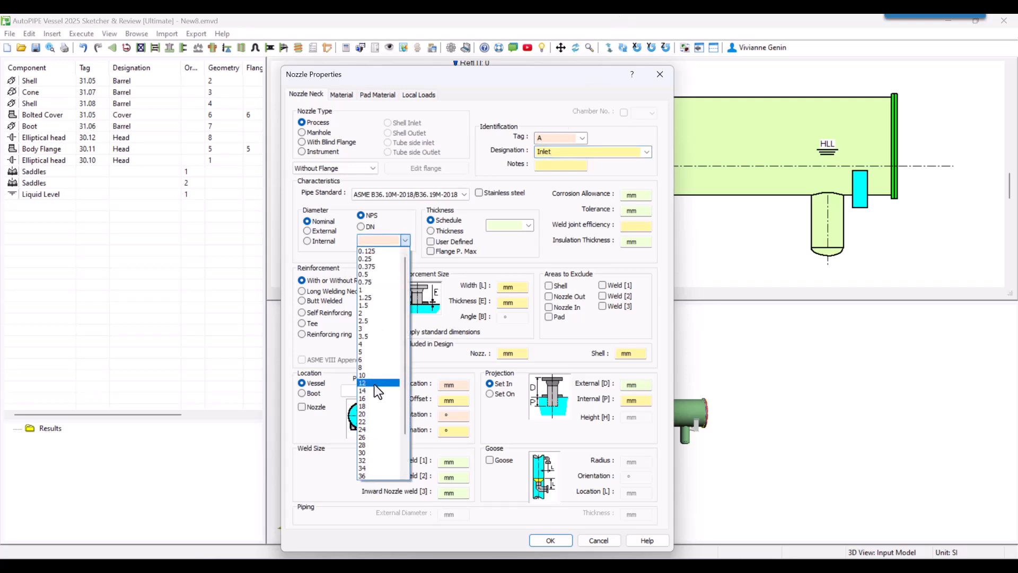
left_click(377, 376)
type("500")
key("Tab")
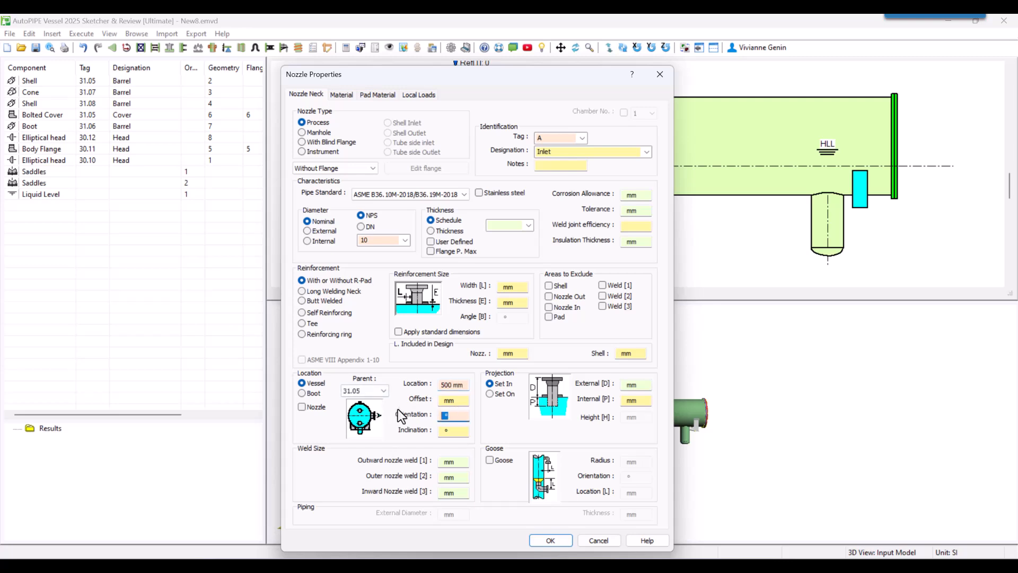
Add an ASME B16.5-2020/B16.47A-2020 flange to the inlet nozzle, type Welding neck WN, nominal diameter 10.
left_click(365, 168)
left_click(355, 189)
left_click(431, 168)
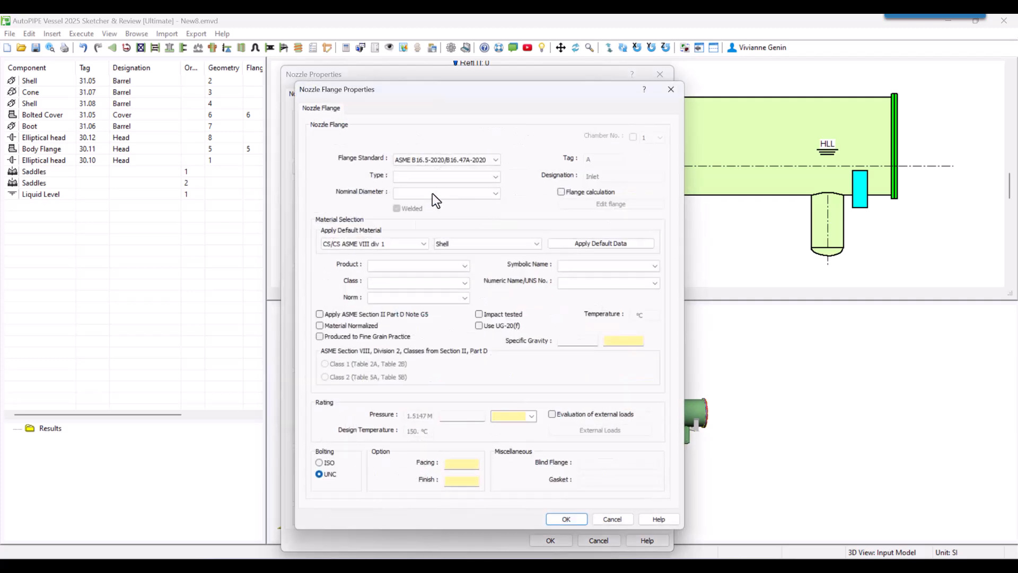
left_click(447, 175)
left_click(434, 193)
left_click(434, 193)
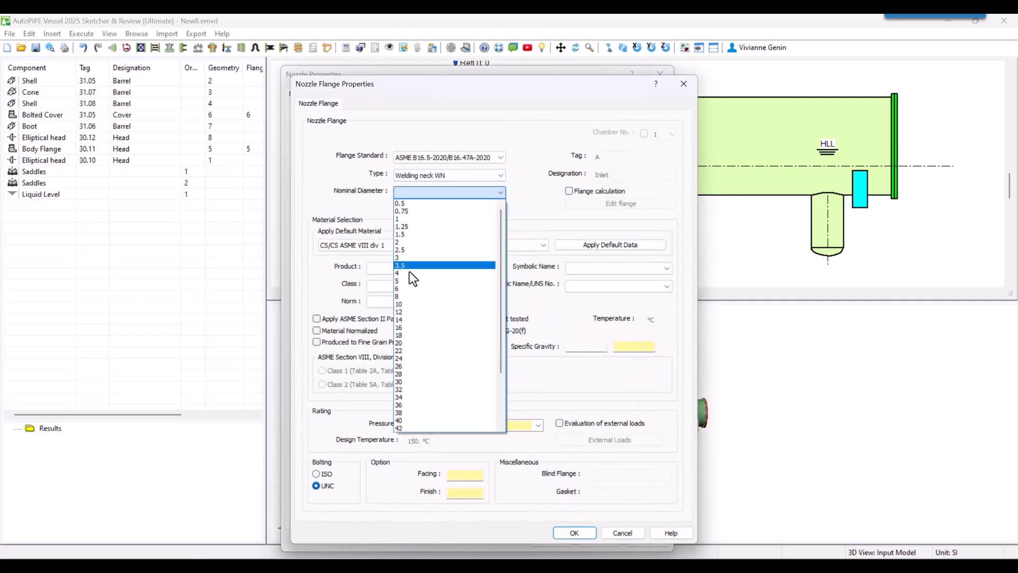
left_click(407, 304)
Apply the default CS/CS ASME VIII div 1 Nozzle Flange material to the inlet nozzle's flange.
left_click(542, 245)
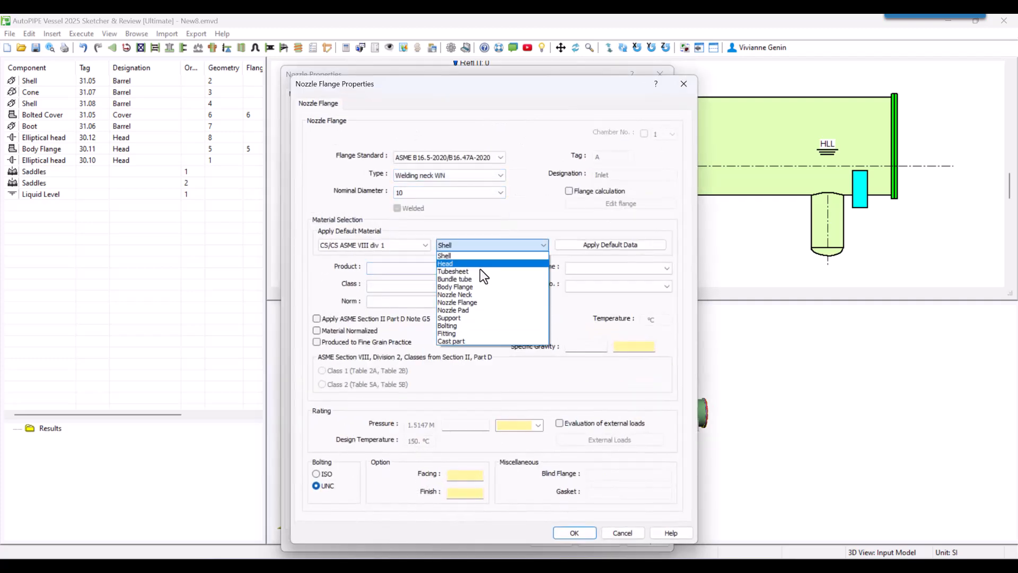
left_click(469, 307)
left_click(594, 247)
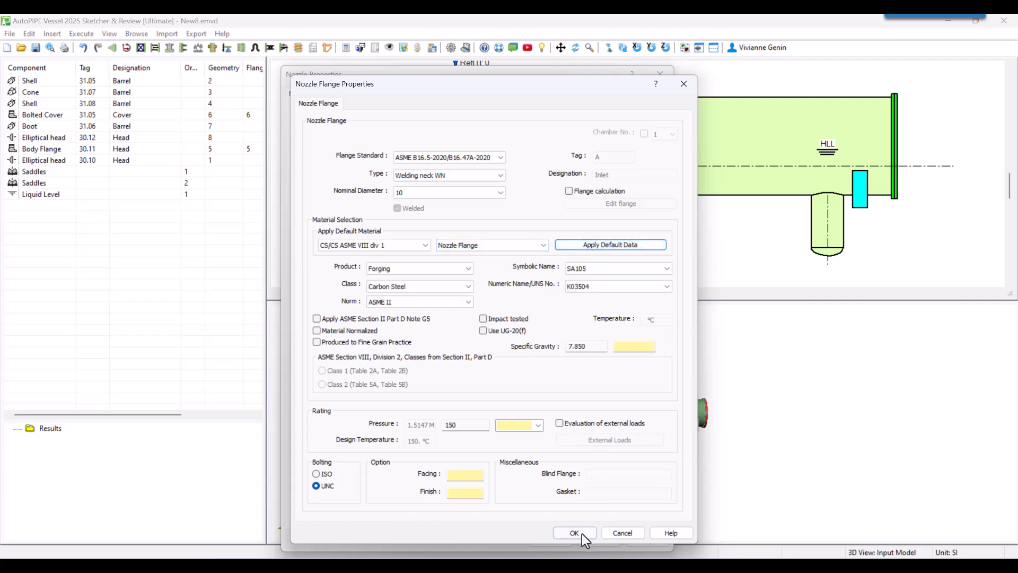
Apply the default CS/CS ASME VIII div 1 Nozzle Neck material to the inlet nozzle.
left_click(574, 533)
left_click(341, 94)
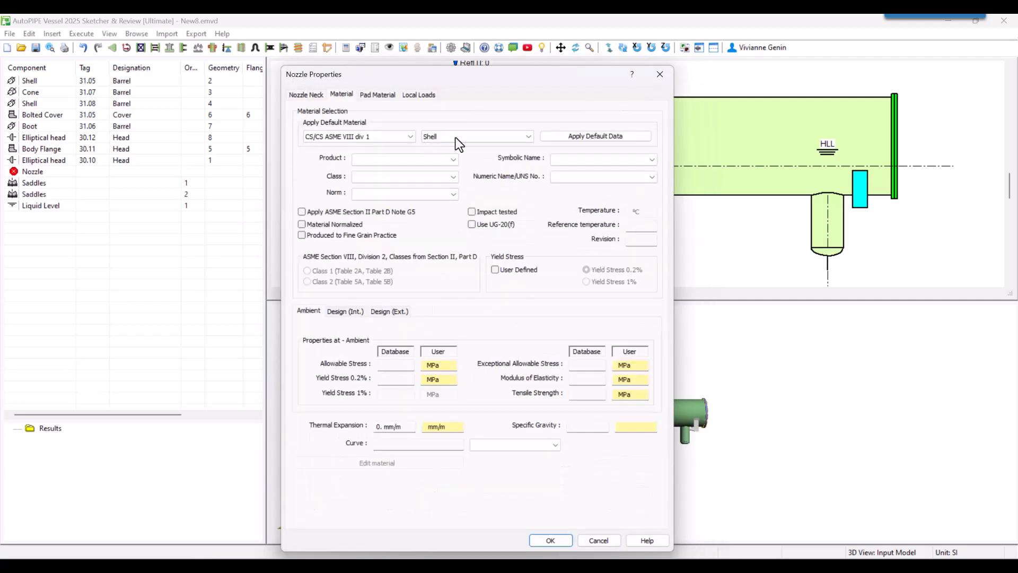
left_click(455, 136)
left_click(455, 186)
left_click(583, 139)
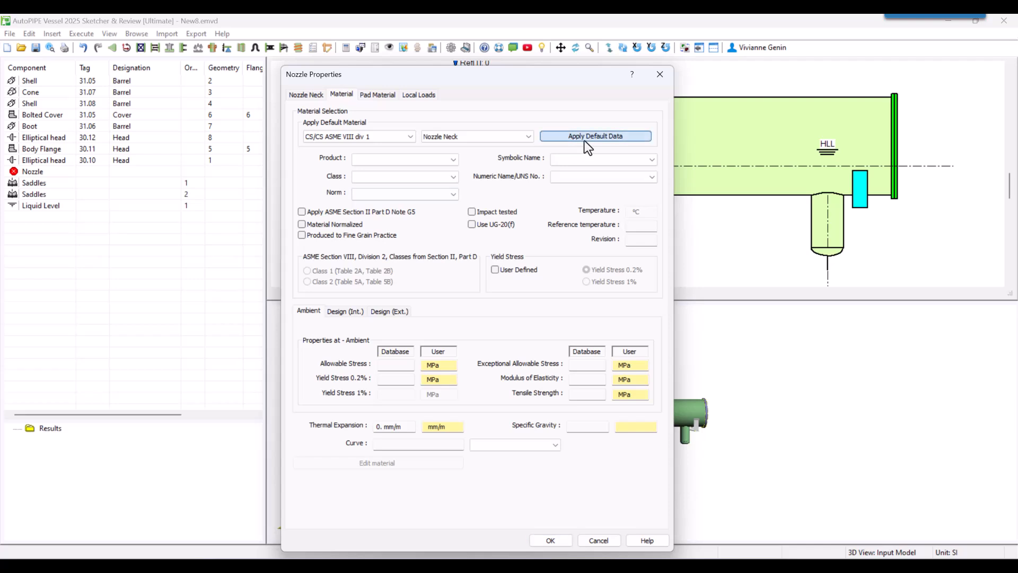
Apply the default CS/CS ASME VIII div 1 Nozzle Pad material to the inlet nozzle's pad.
left_click(376, 94)
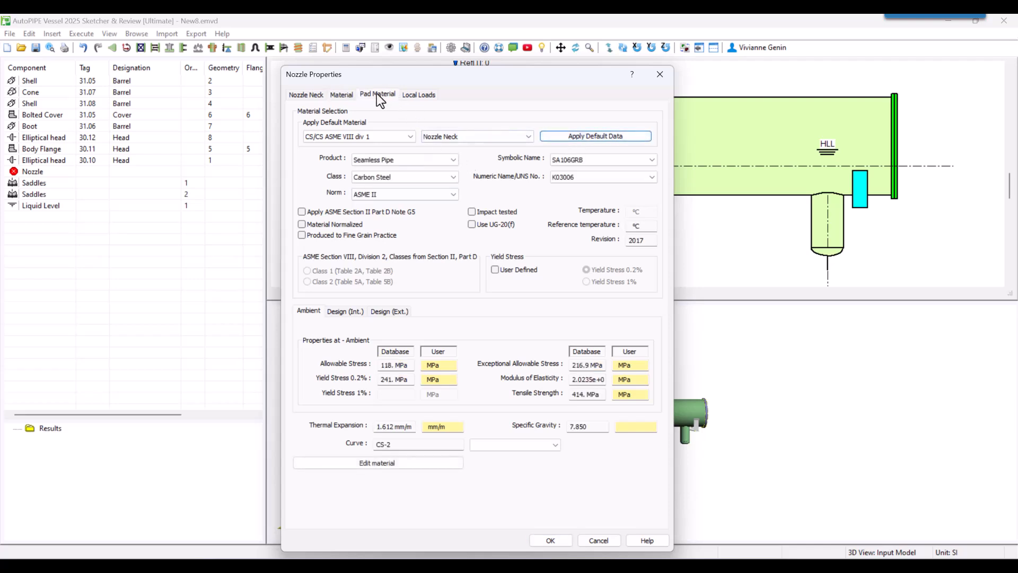
left_click(457, 136)
left_click(461, 201)
left_click(580, 139)
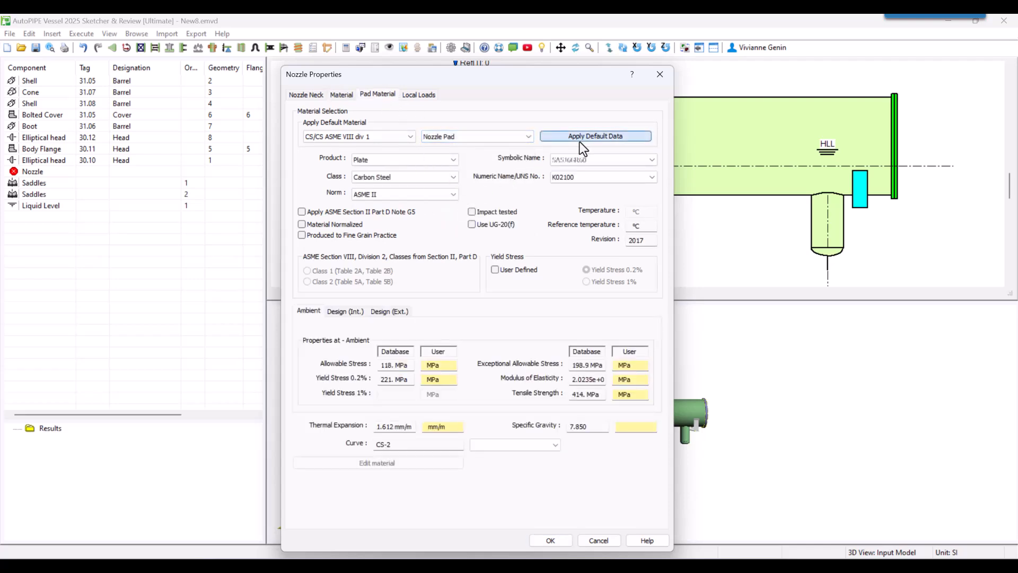
Define the inlet nozzle's sustained local loads as shear FL 100 daN, radial FR 200 daN and shear FC 50 daN.
left_click(418, 95)
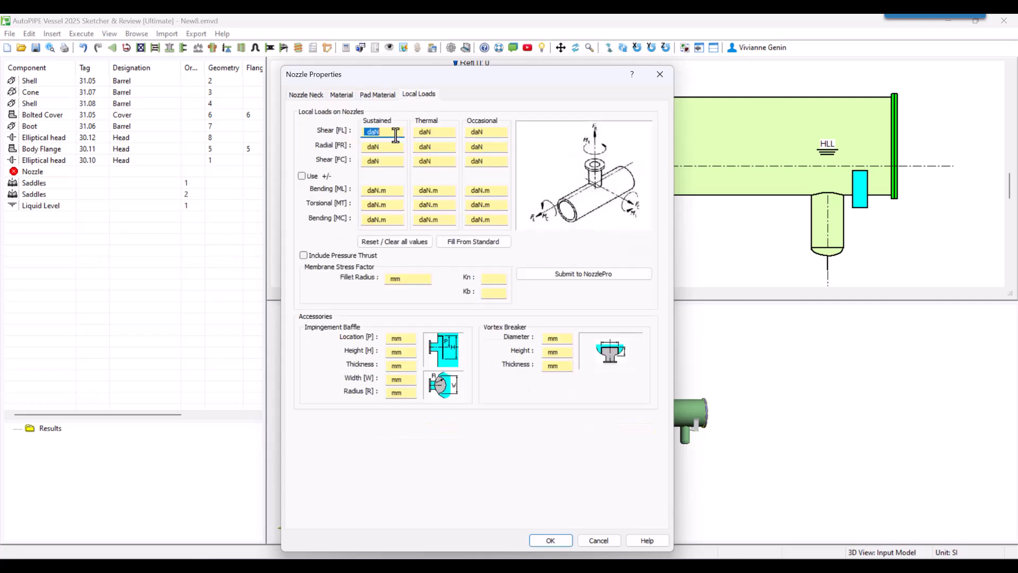
type("100")
left_click(382, 149)
type("200")
left_click(385, 161)
type("50")
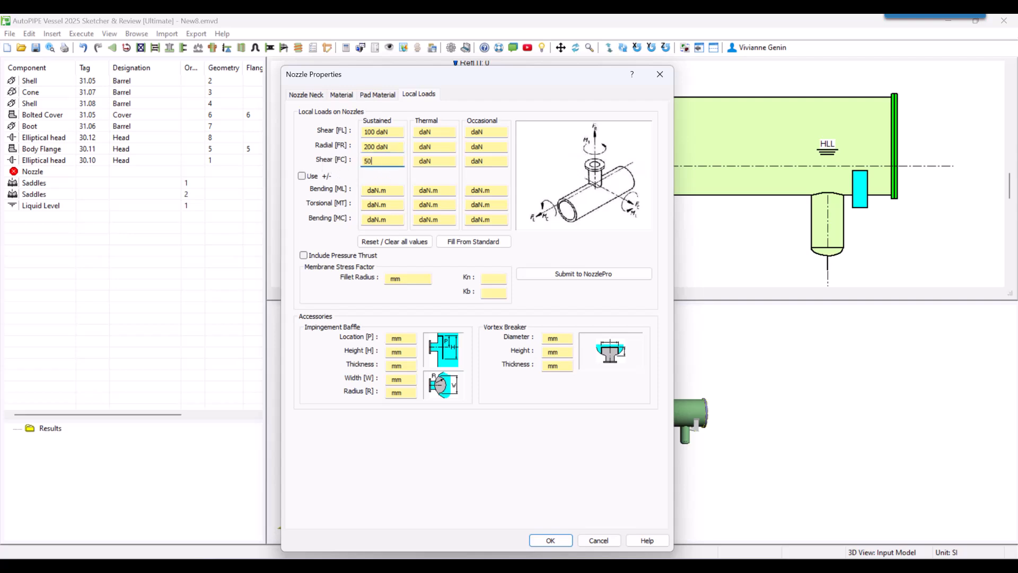
left_click(549, 539)
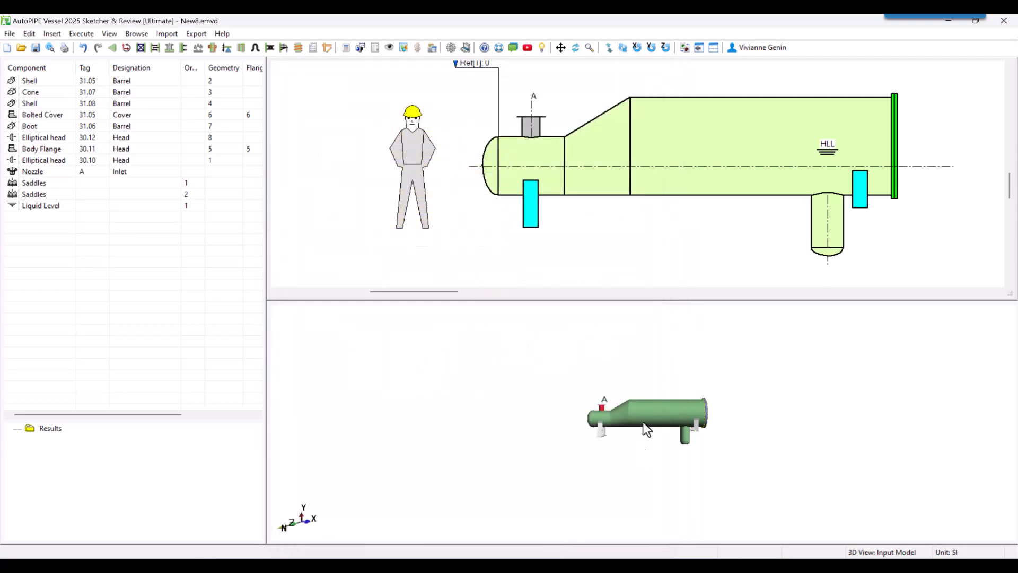
Copy nozzle A as nozzle B and move the copy onto the large shell, about 3999 mm from the tangent line.
right_click(529, 126)
left_click(499, 199)
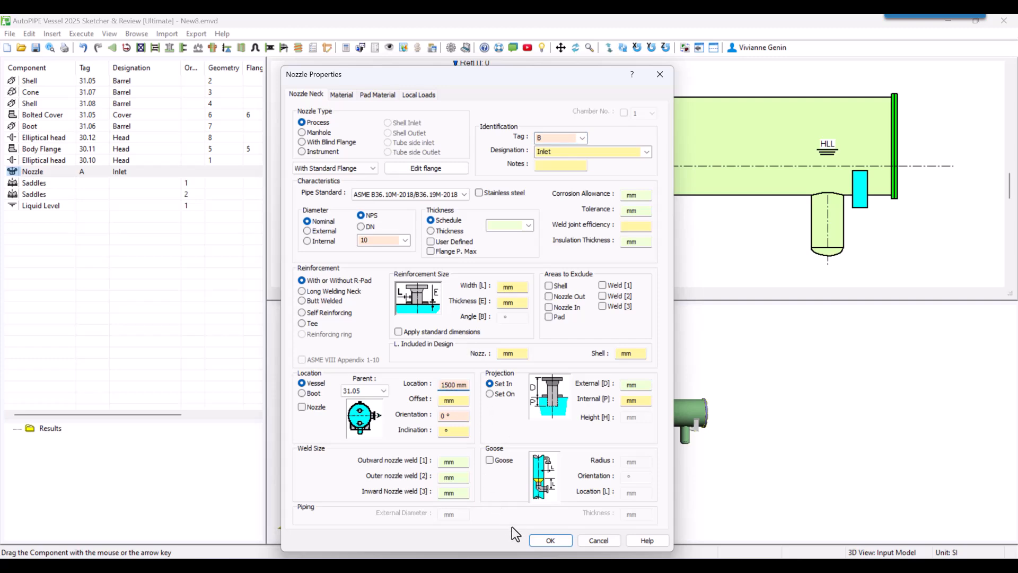
left_click(547, 538)
right_click(599, 99)
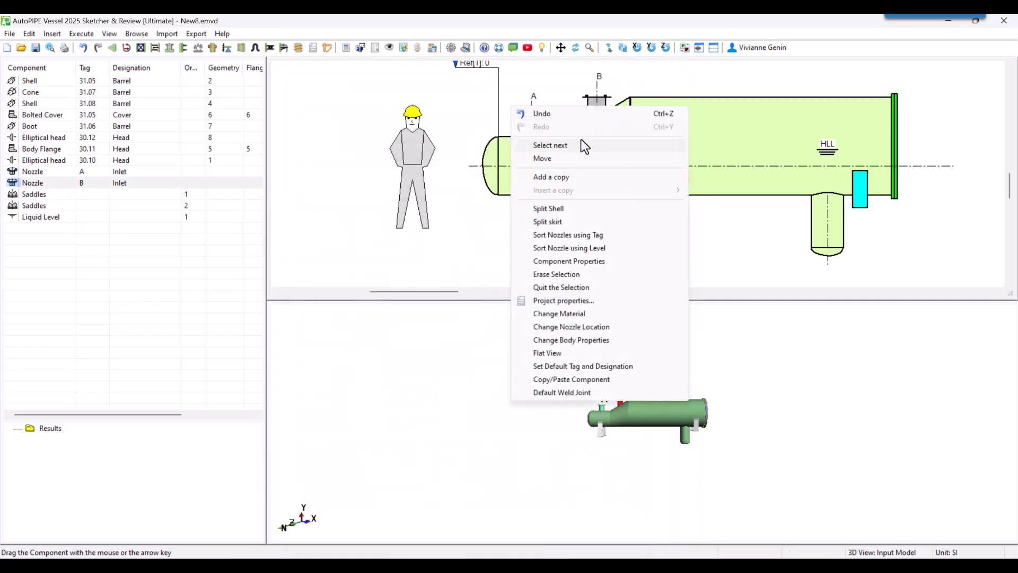
left_click(558, 158)
left_click_drag(596, 106, 761, 93)
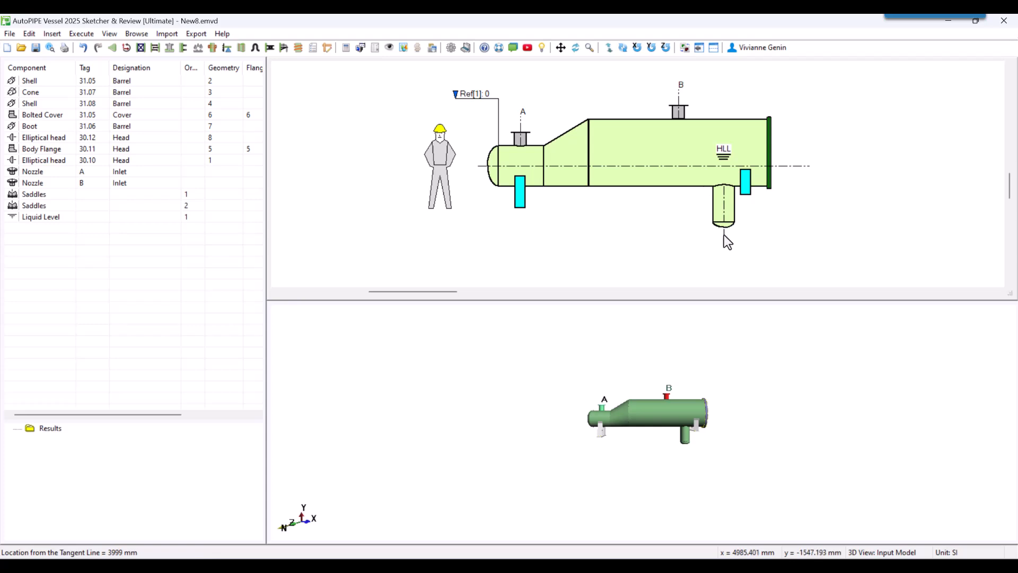
Insert a process nozzle tagged BOOT with nominal diameter NPS 3 and location -100 mm.
left_click(52, 34)
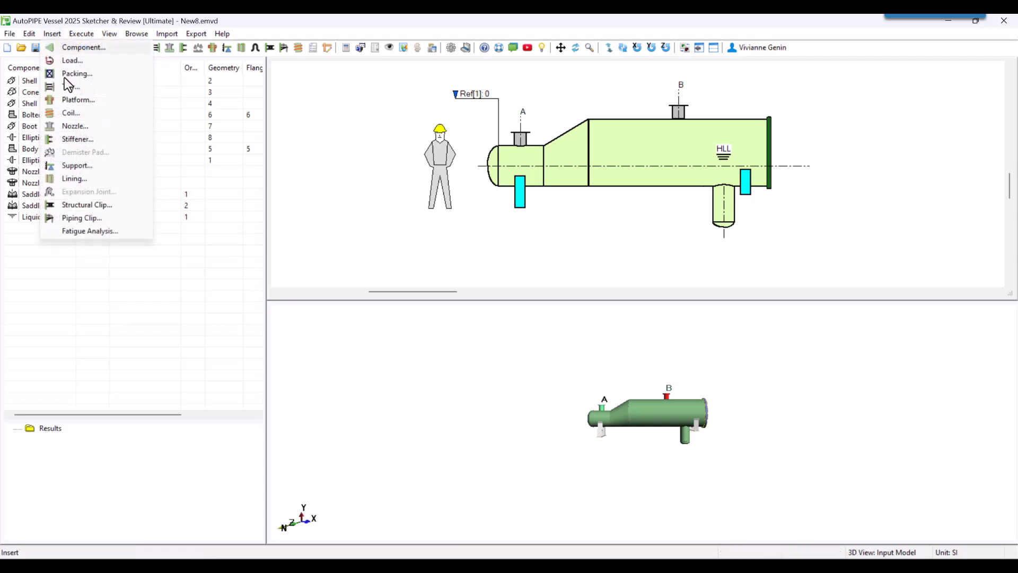
left_click(75, 125)
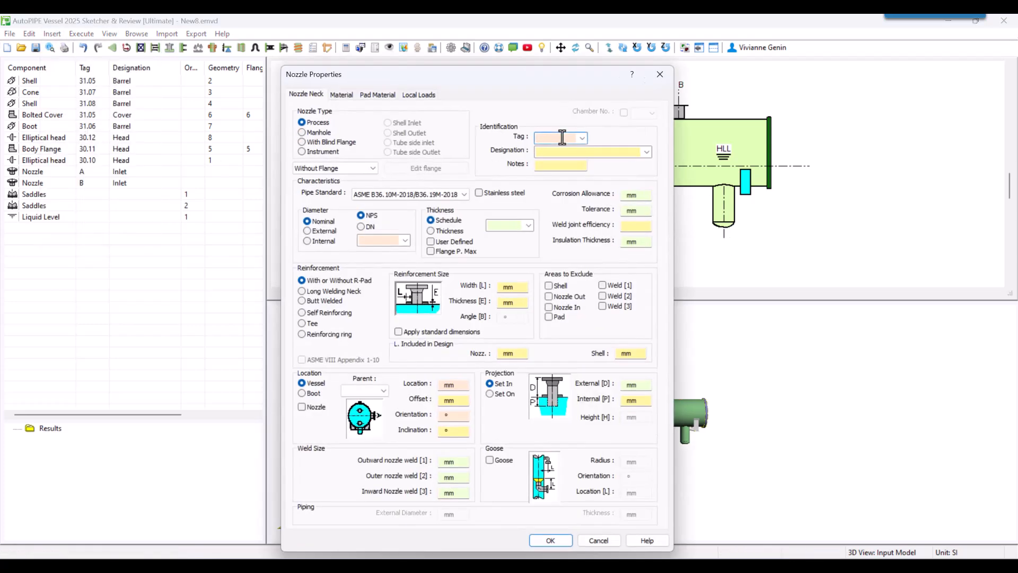
type("BOOT")
left_click(405, 240)
left_click(371, 328)
left_click(451, 384)
type("-100")
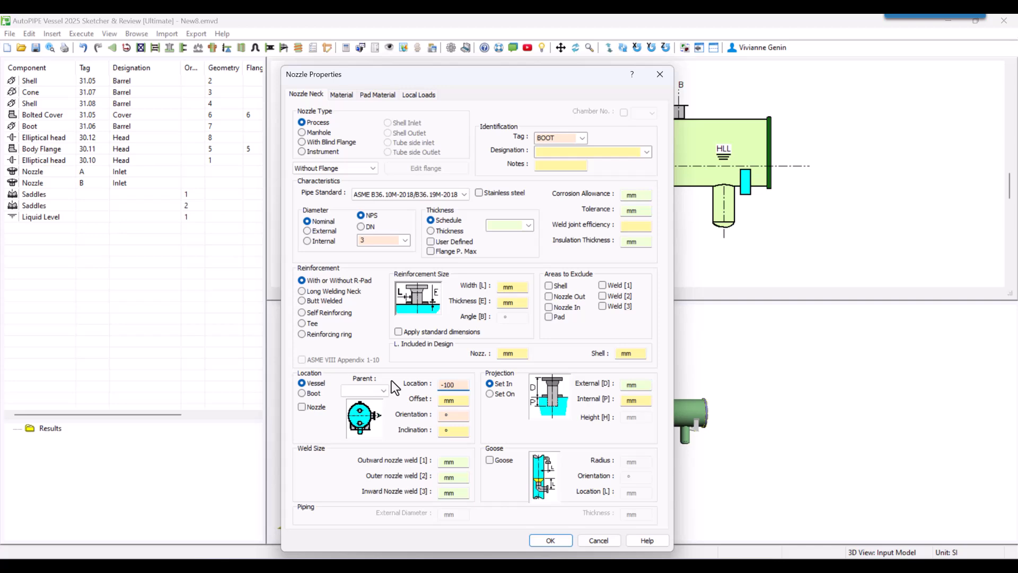
left_click(453, 415)
Add a standard ASME B16.5-2020/B16.47A-2020 flange to the BOOT nozzle, type Welding neck WN, nominal diameter 3.
left_click(346, 167)
left_click(346, 175)
left_click(412, 168)
left_click(448, 175)
left_click(434, 194)
left_click(440, 192)
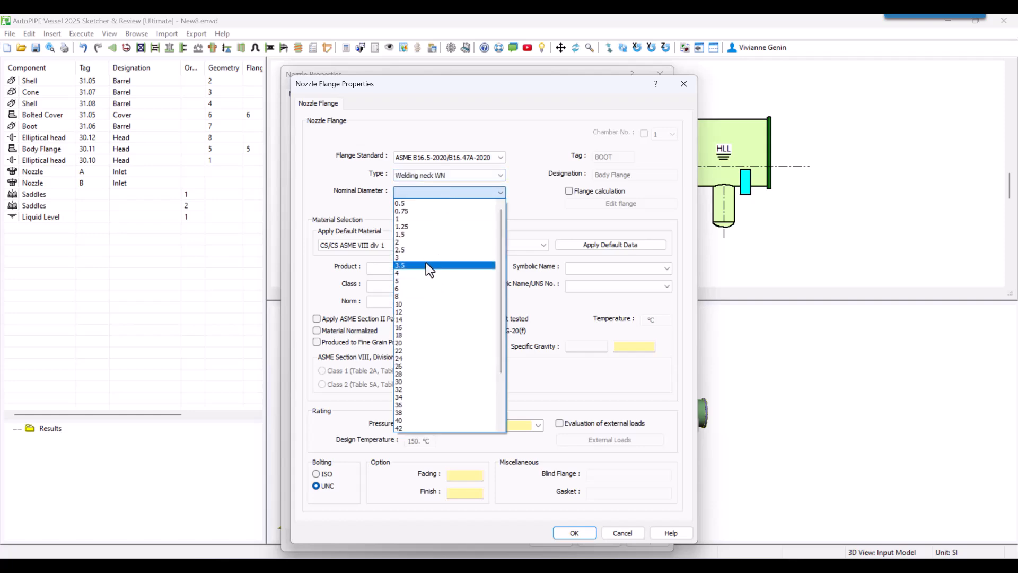
left_click(427, 260)
Apply the default CS/CS ASME VIII div 1 Nozzle Flange material to the BOOT nozzle's flange.
left_click(485, 245)
left_click(479, 302)
left_click(595, 244)
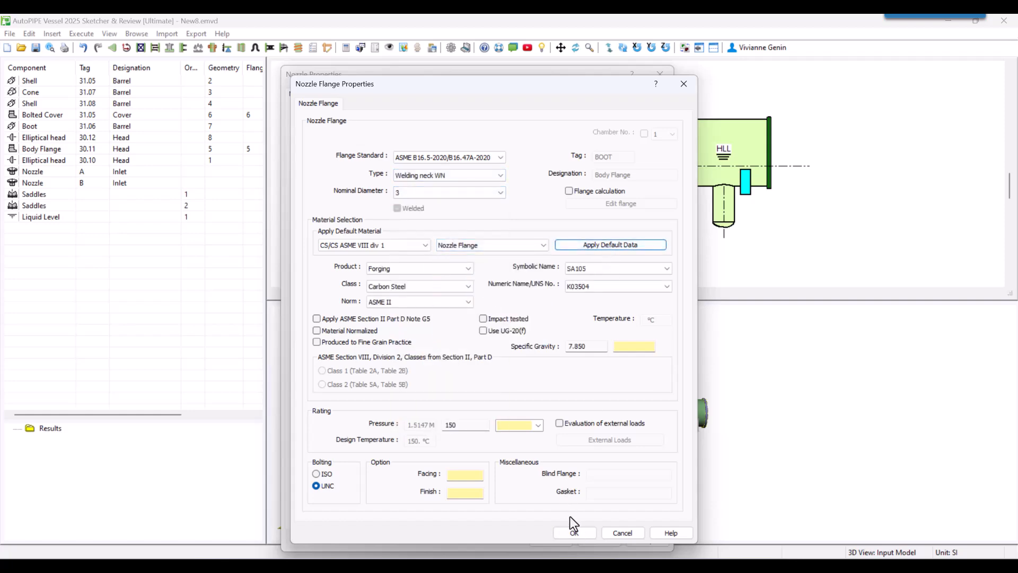
left_click(571, 532)
Apply the default CS/CS ASME VIII div 1 Nozzle Neck material to the BOOT nozzle.
left_click(456, 136)
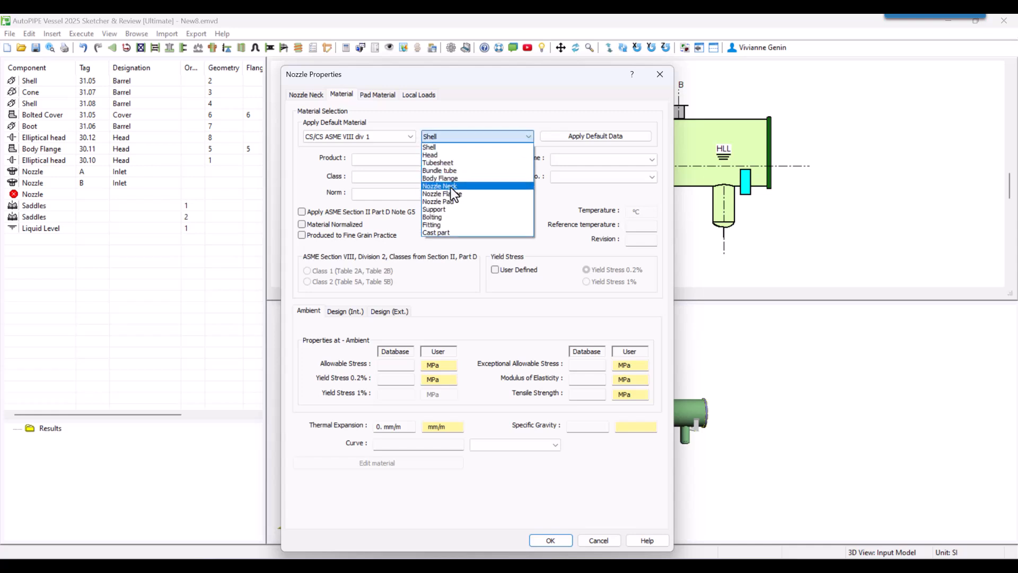
left_click(450, 192)
left_click(583, 136)
Apply the default CS/CS ASME VIII div 1 Nozzle Pad material to the BOOT nozzle's pad and create the nozzle.
left_click(387, 96)
left_click(464, 137)
left_click(459, 197)
left_click(593, 135)
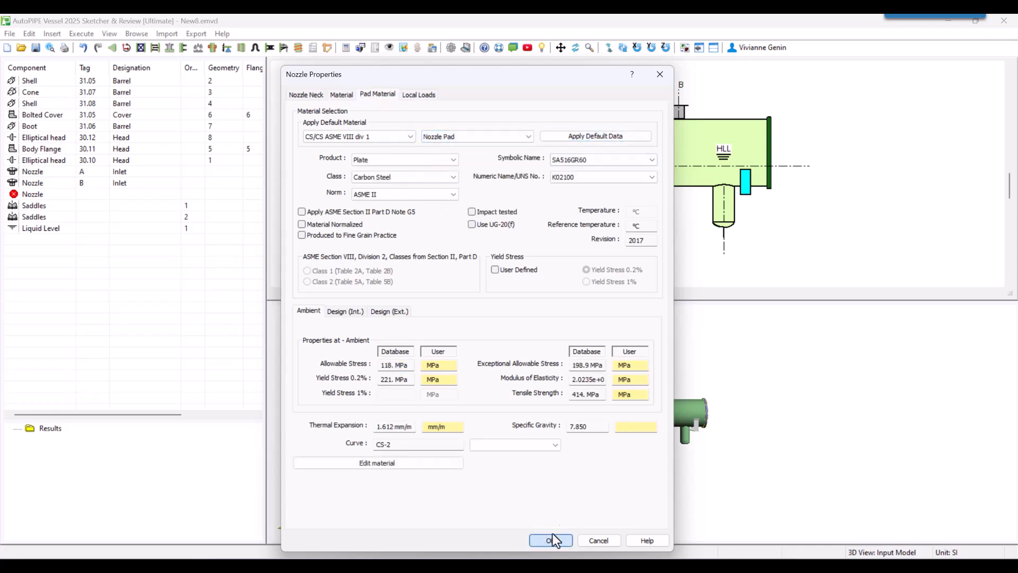
left_click(550, 540)
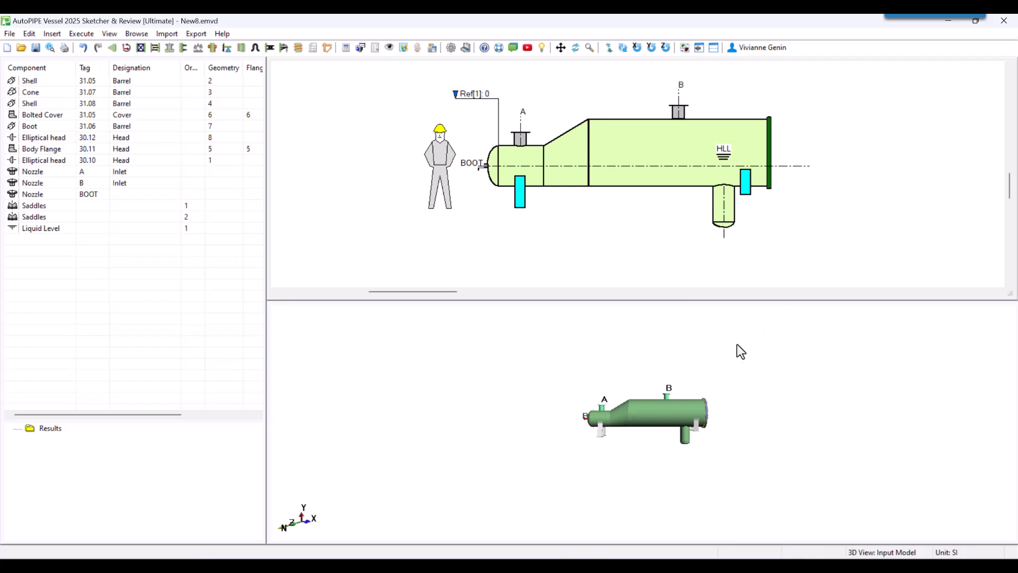
Change the BOOT nozzle's location from the vessel to the boot.
double_click(486, 167)
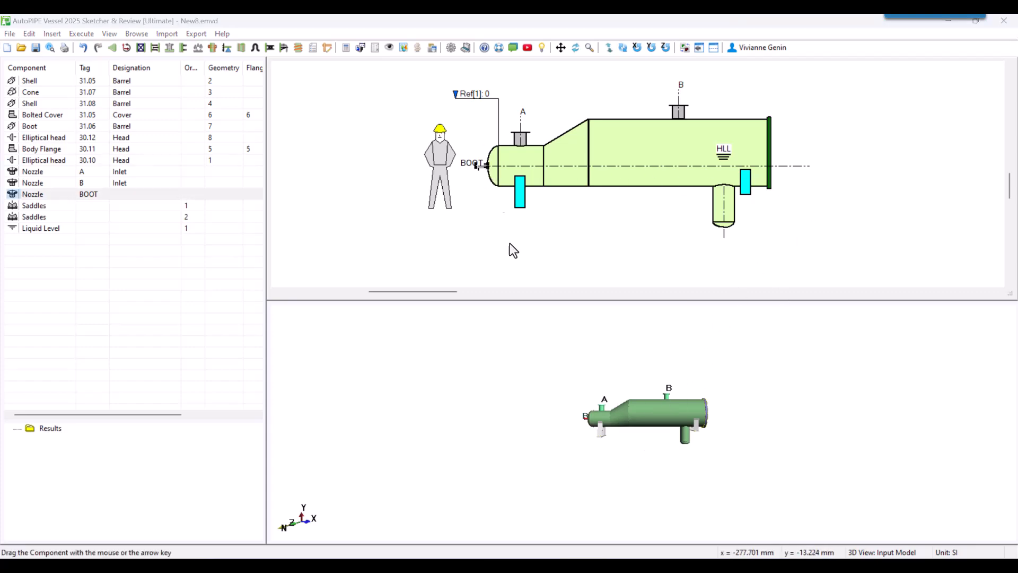
left_click(305, 393)
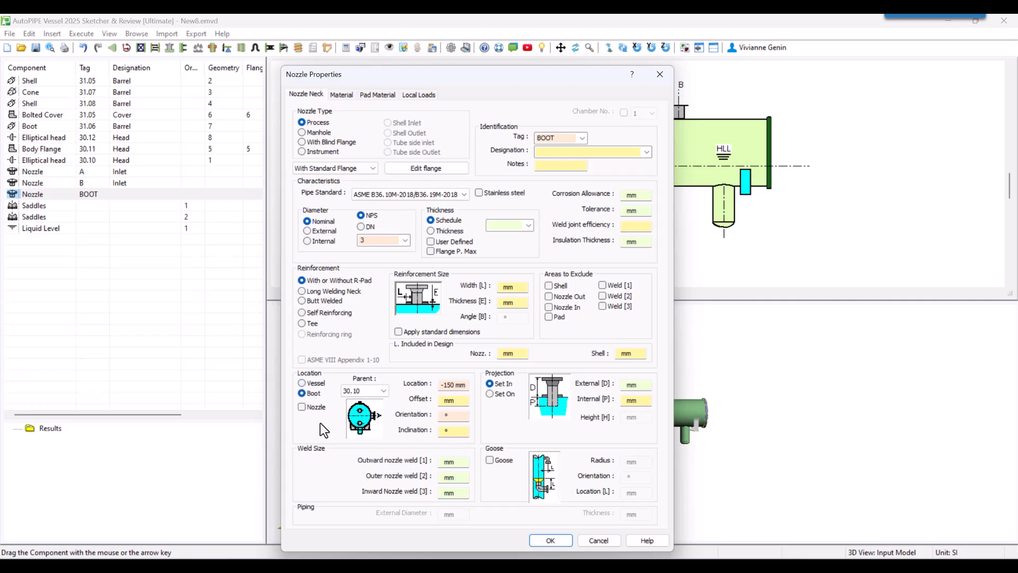
left_click(538, 540)
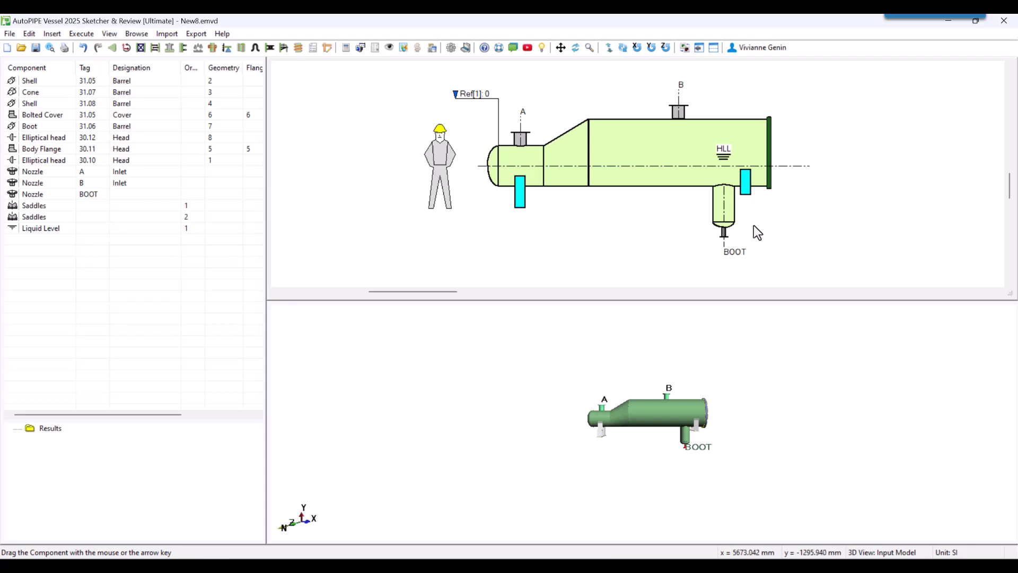
Move the boot along the large shell to about 4099 mm from the tangent line.
left_click(724, 199)
right_click(724, 200)
left_click(689, 250)
left_click(683, 202)
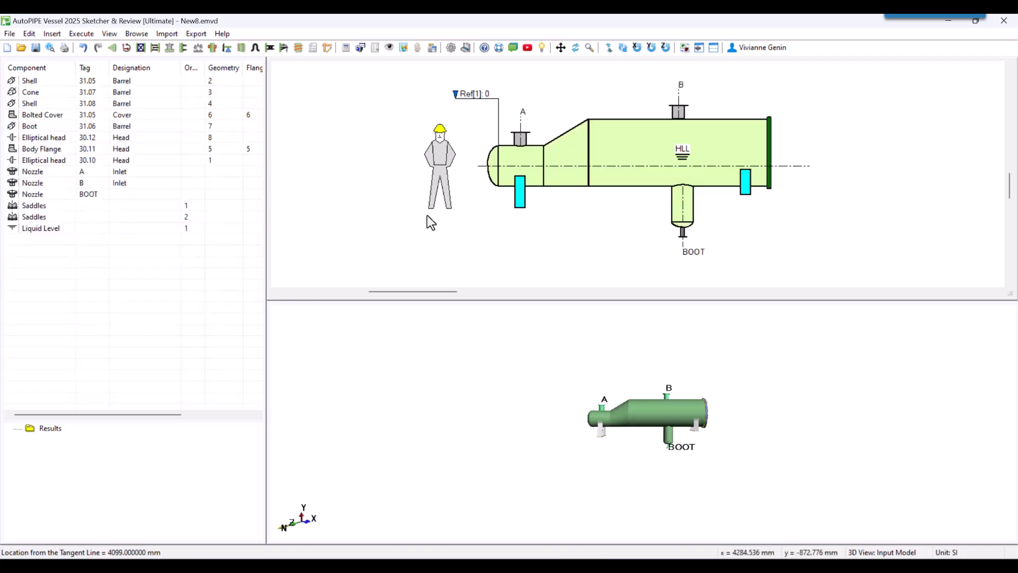
Set the distance of saddle No 2 to 3000 mm.
double_click(519, 196)
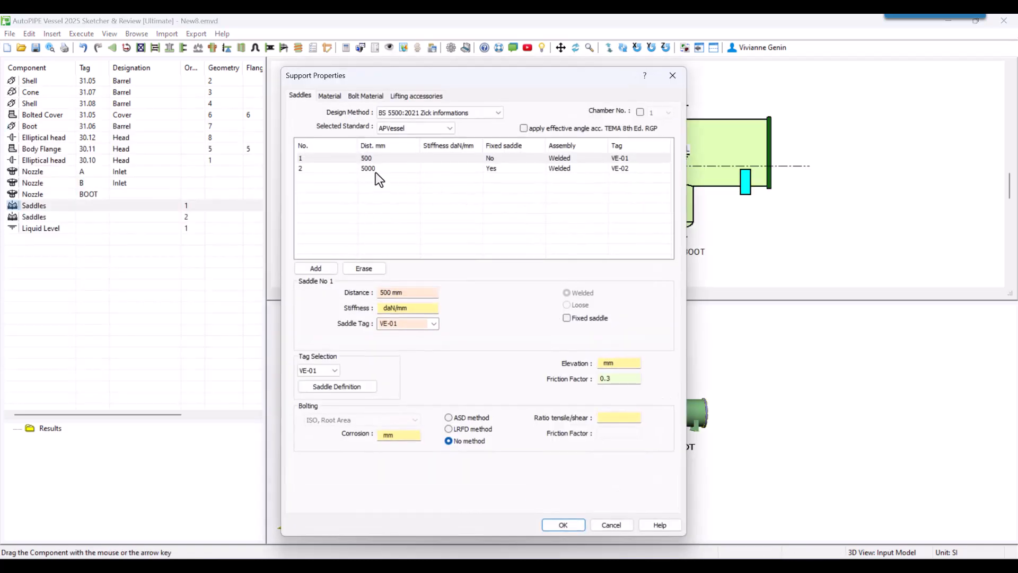
left_click(378, 168)
left_click_drag(387, 292, 378, 291)
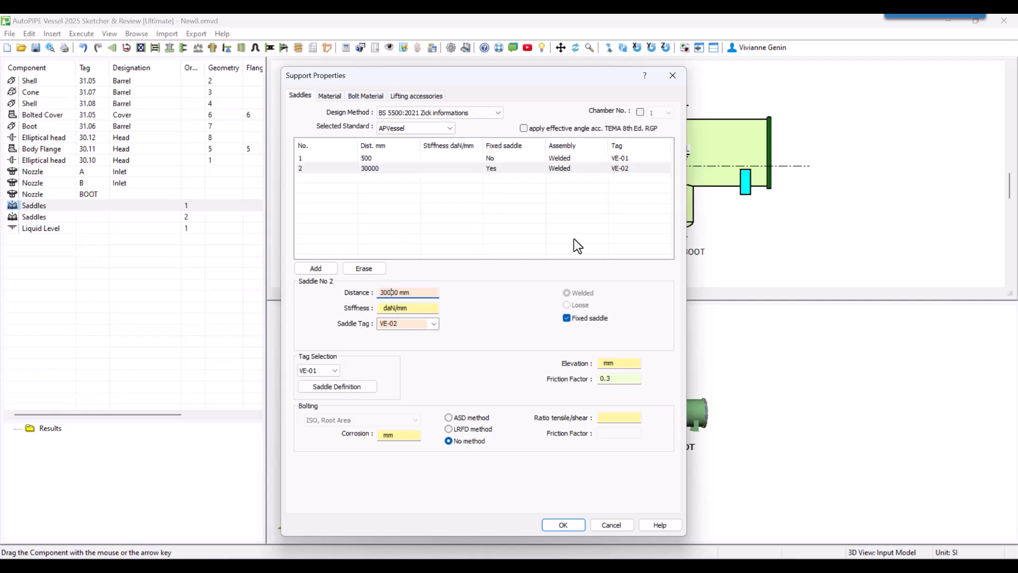
left_click(398, 171)
Add a third saddle with tag VE-02 at a distance of 2000 mm.
left_click(316, 268)
left_click_drag(385, 296, 371, 295)
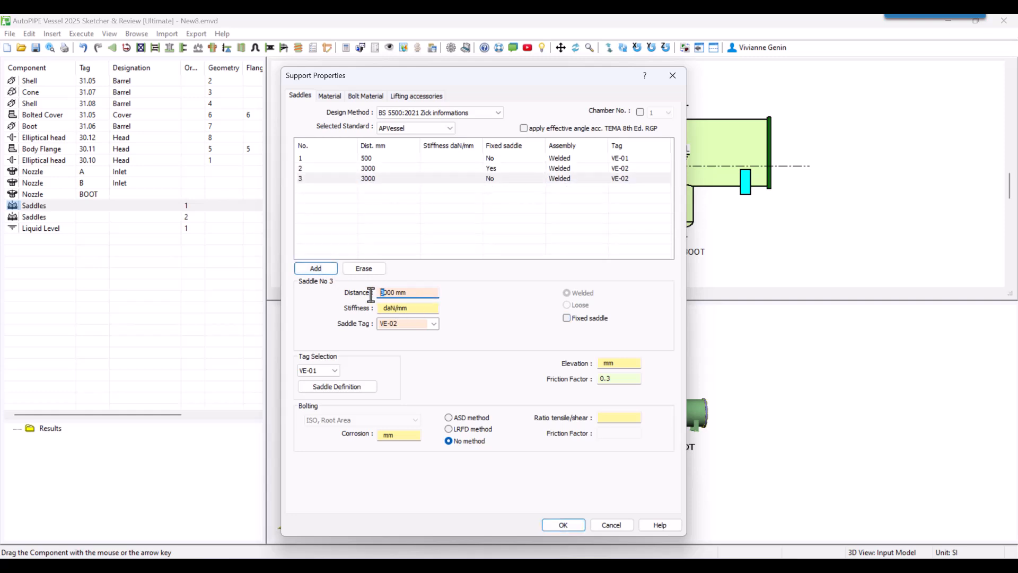
type("2")
Make saddle No 1 the fixed saddle and apply the support changes.
left_click(569, 170)
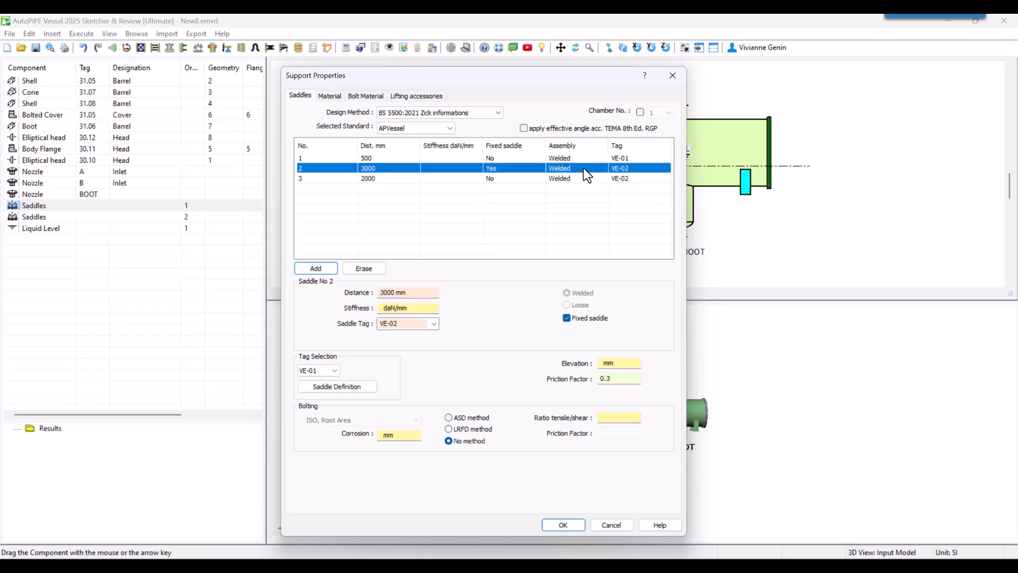
left_click(584, 158)
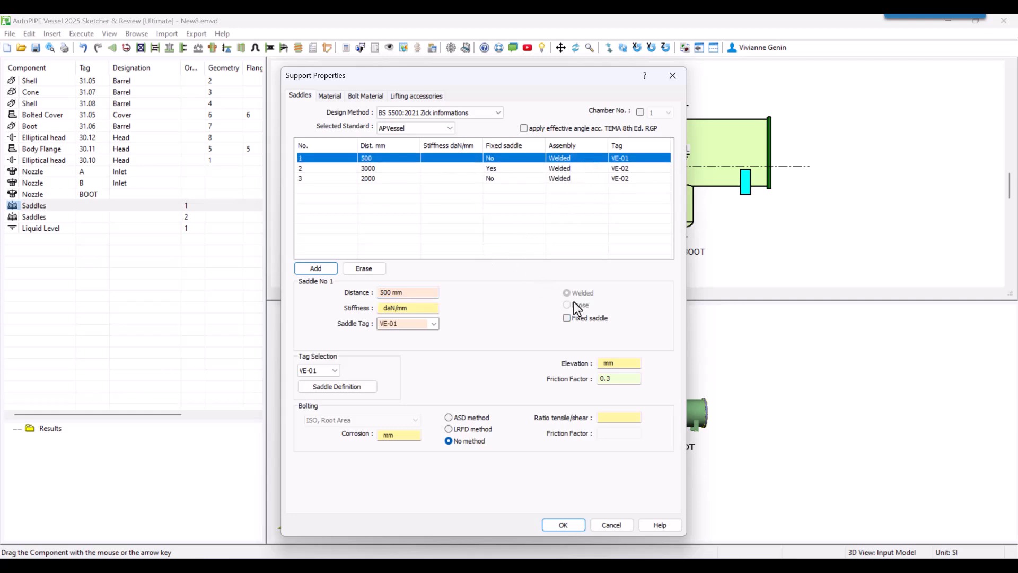
left_click(572, 322)
left_click_drag(608, 83, 412, 81)
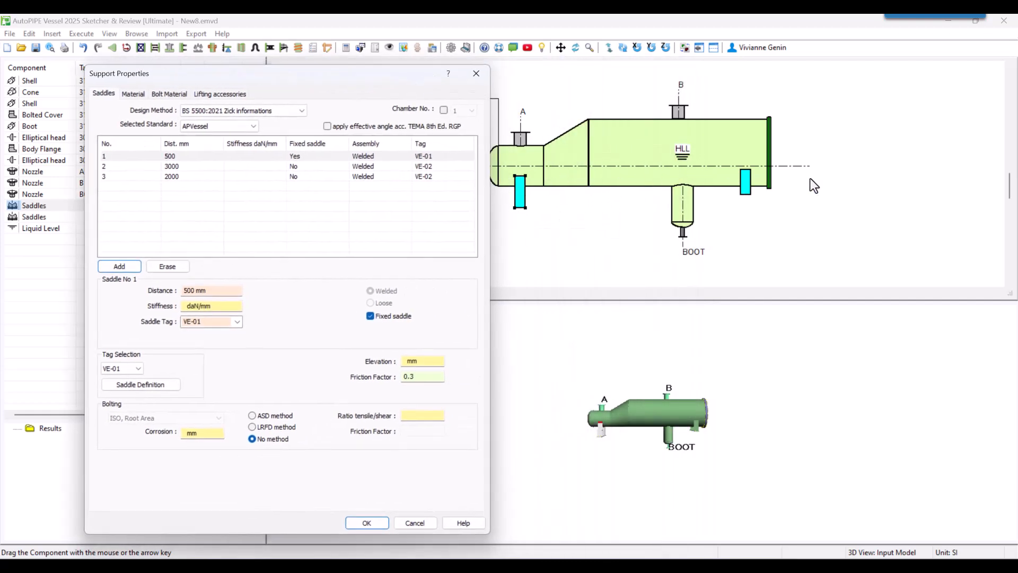
left_click(557, 522)
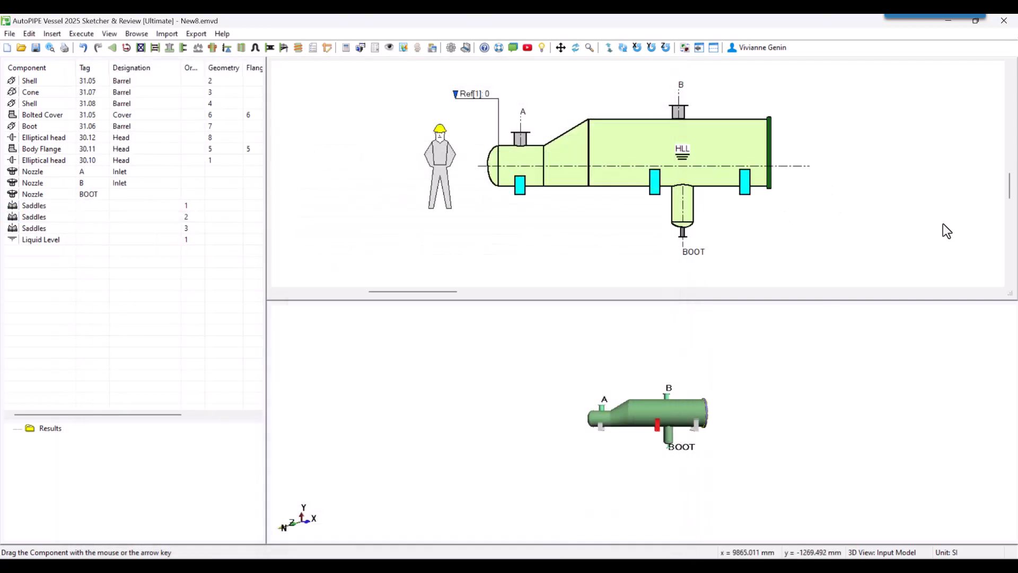
Save the model as PV Example.emvd and run the vessel calculation.
left_click(360, 47)
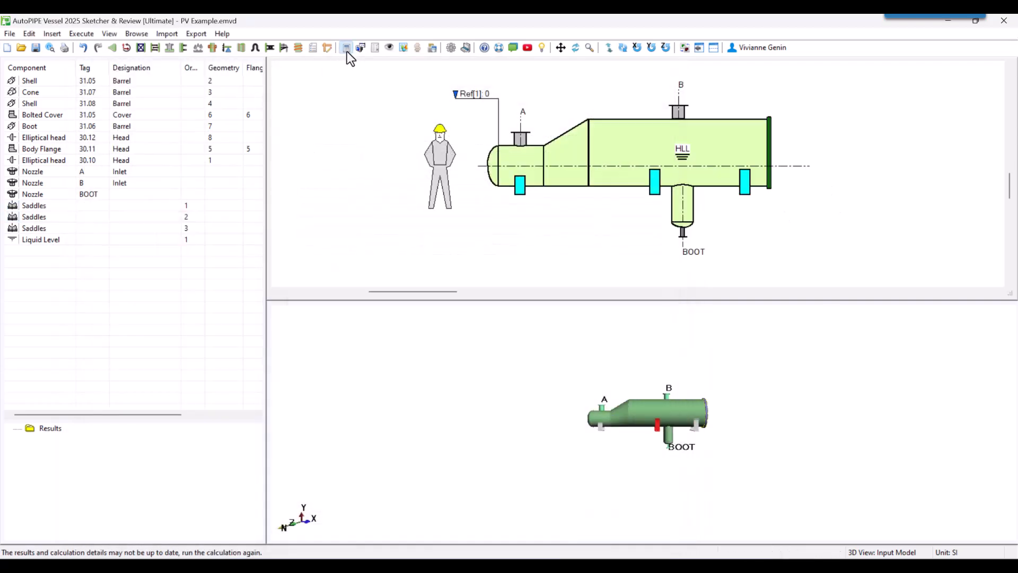
left_click_drag(282, 173, 552, 180)
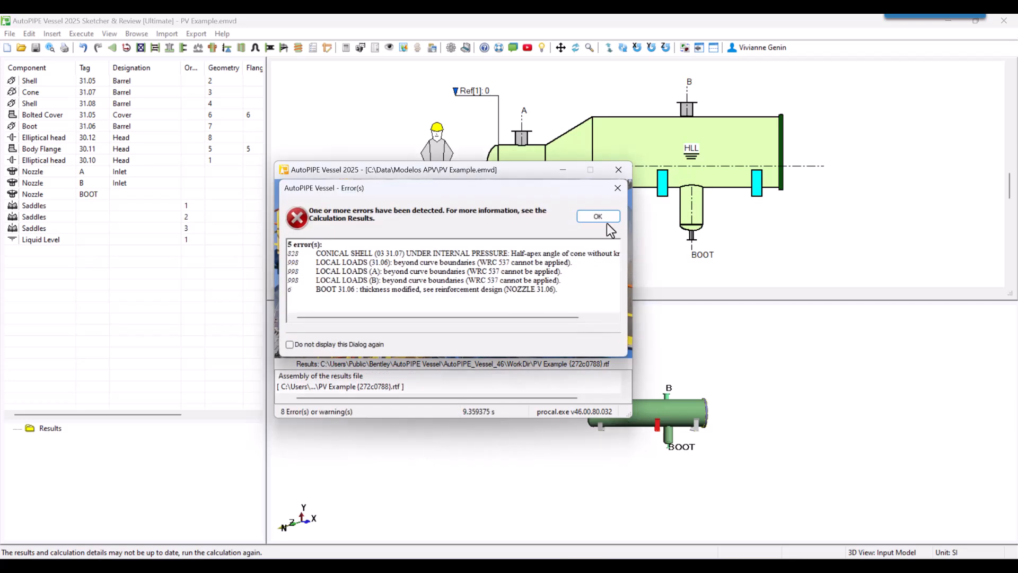
left_click(603, 218)
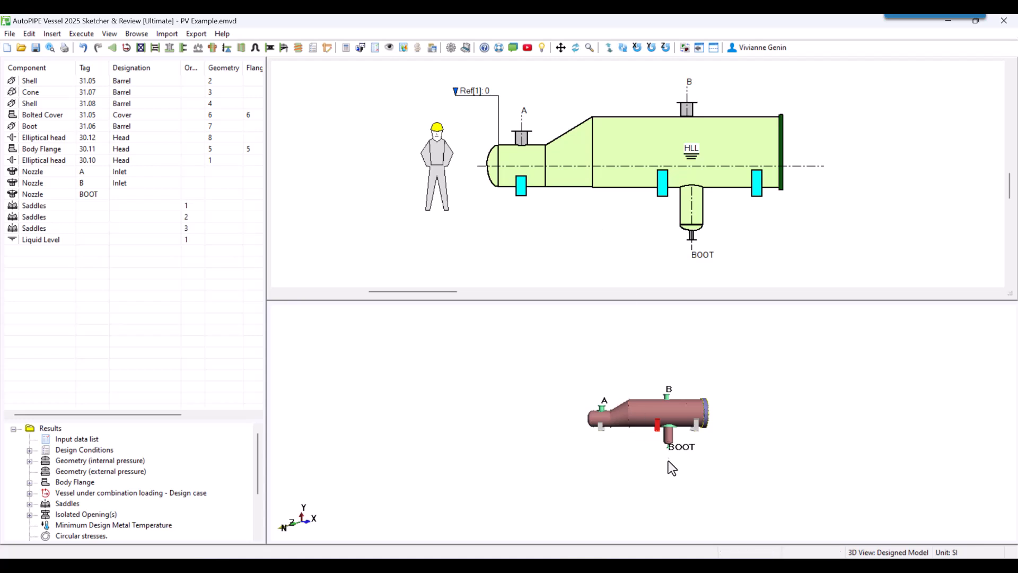
Examine the designed vessel's 3D model from several angles, including the nozzles, boot, saddles and bolted cover.
scroll(668, 458, "up", 4)
left_click_drag(668, 458, 748, 461)
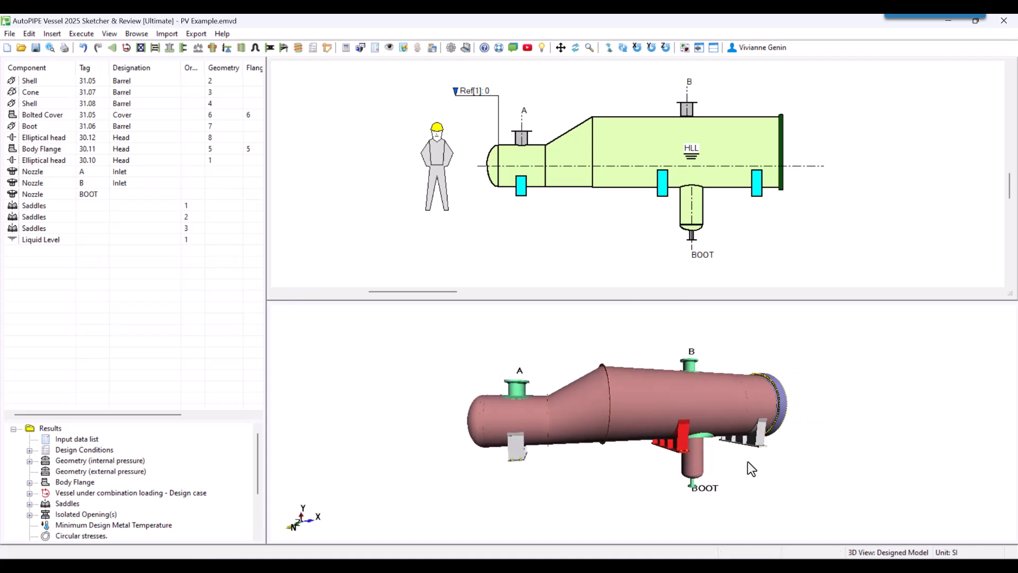
left_click(684, 49)
left_click(684, 49)
middle_click_drag(727, 406, 693, 483)
middle_click_drag(737, 373, 699, 487)
left_click(686, 49)
left_click(686, 50)
middle_click_drag(577, 411, 559, 461)
middle_click_drag(625, 411, 568, 437)
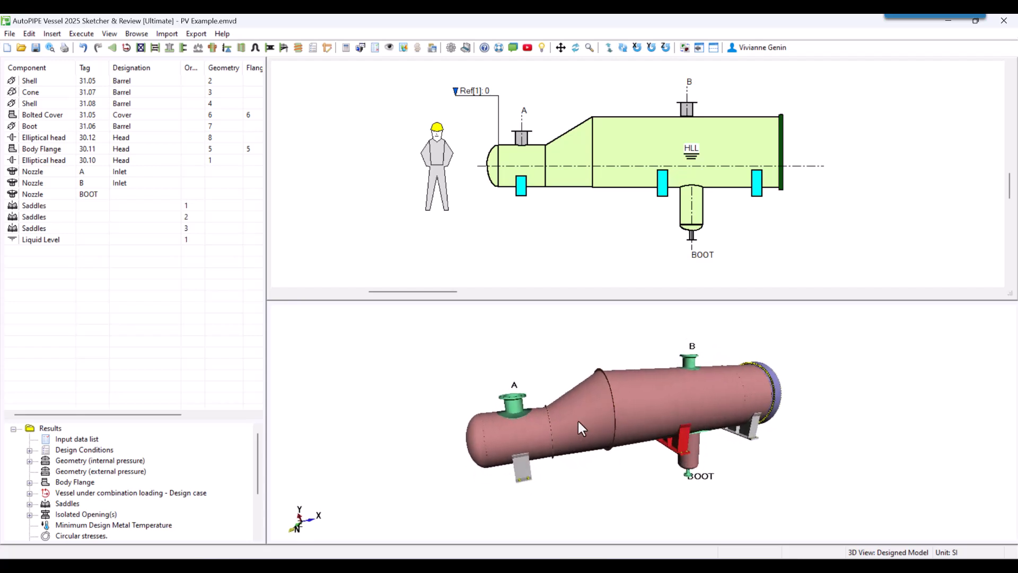
middle_click_drag(848, 413, 769, 330)
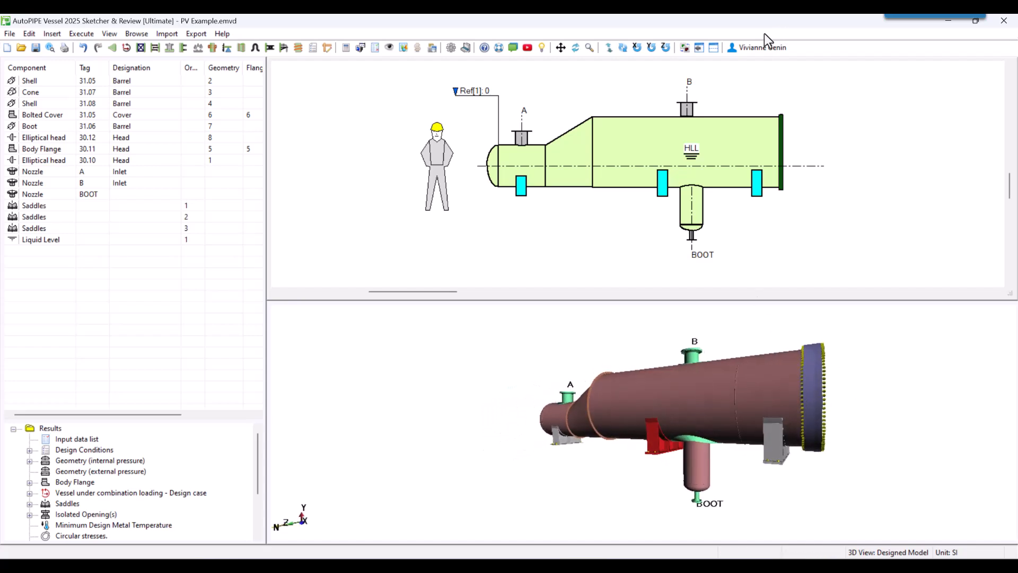
Review the Summary of Changes report in the calculation results, comparing input and output component properties, and close it.
left_click(685, 48)
left_click(684, 48)
left_click(685, 47)
left_click(685, 48)
mouse_move(708, 449)
middle_mouse_down()
mouse_move(663, 434)
mouse_move(786, 424)
mouse_move(644, 420)
mouse_move(637, 463)
middle_mouse_up()
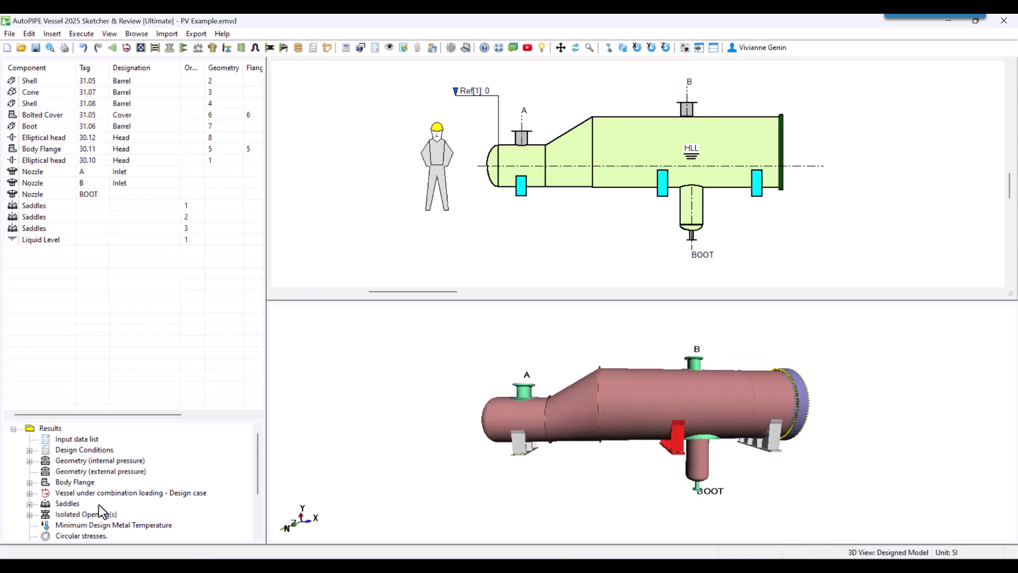
scroll(98, 504, "down", 2)
left_click(30, 492)
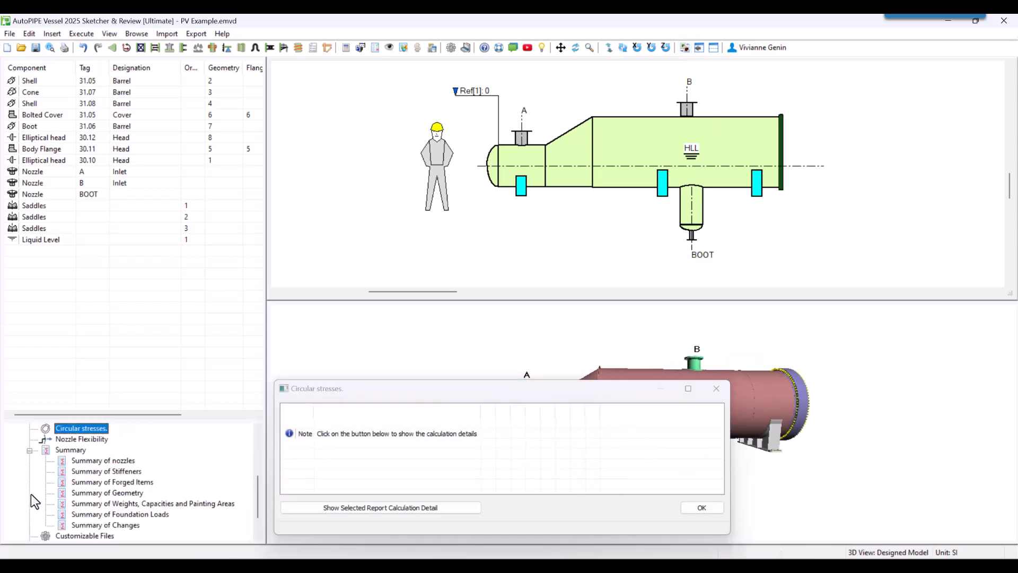
left_click(106, 525)
left_click(378, 508)
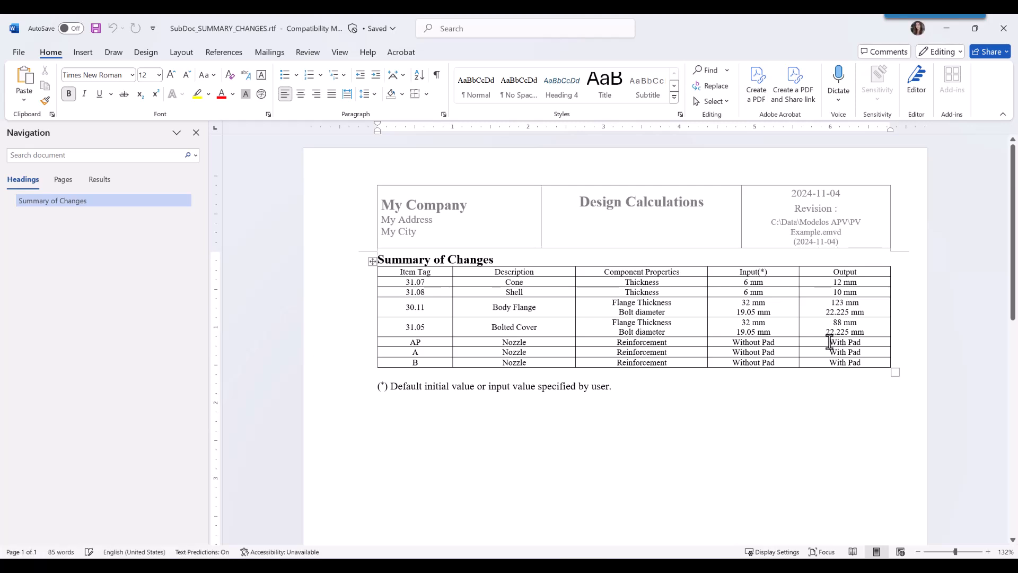
left_click(1008, 29)
left_click(714, 387)
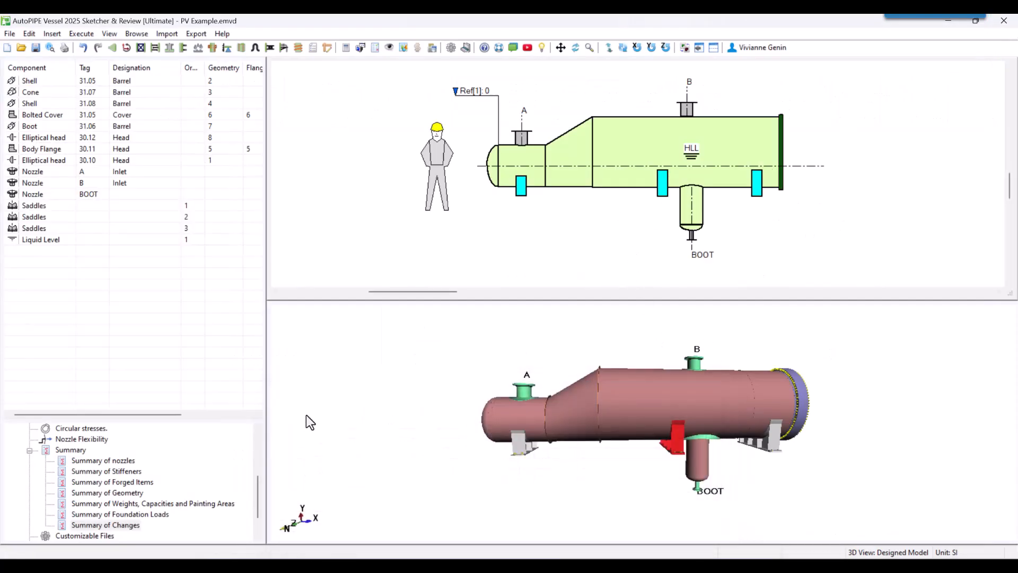
Check the list of calculation errors in the results.
scroll(81, 536, "down", 1)
left_click(67, 513)
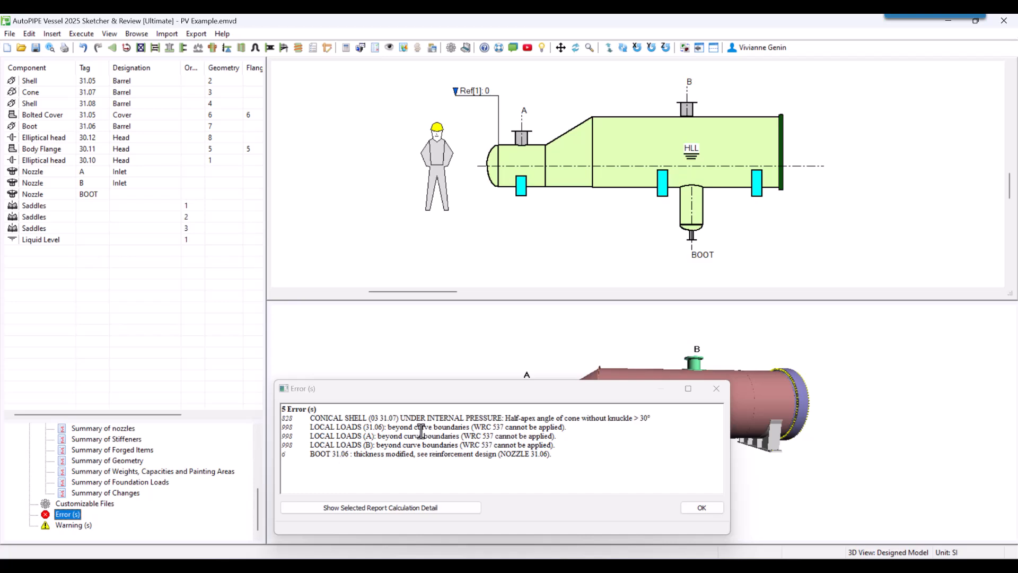
left_click(715, 389)
Set the knuckle radius of cone 31.07 to 50 mm.
double_click(580, 158)
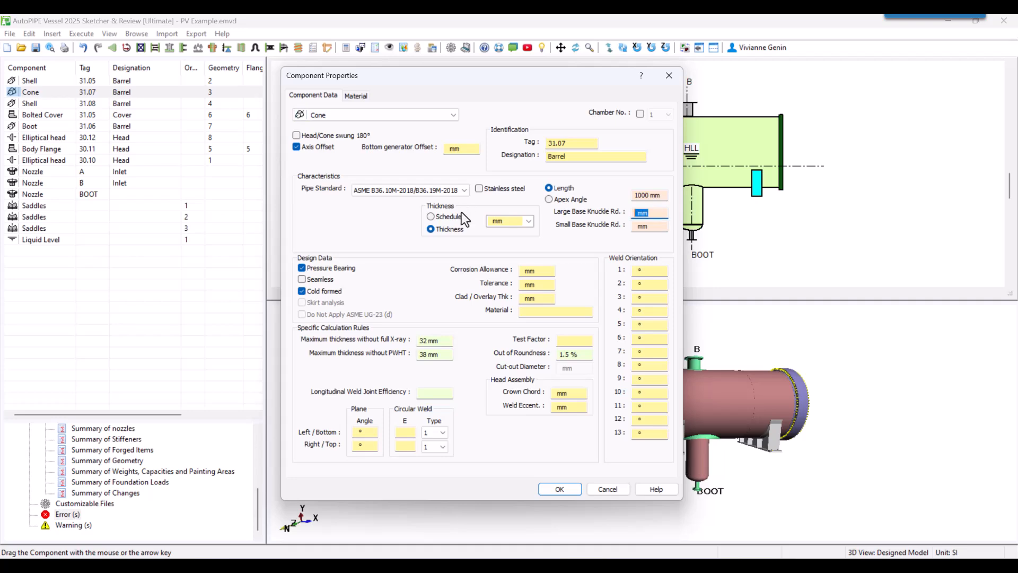
key("Tab")
type("50")
key("Tab")
left_click(560, 488)
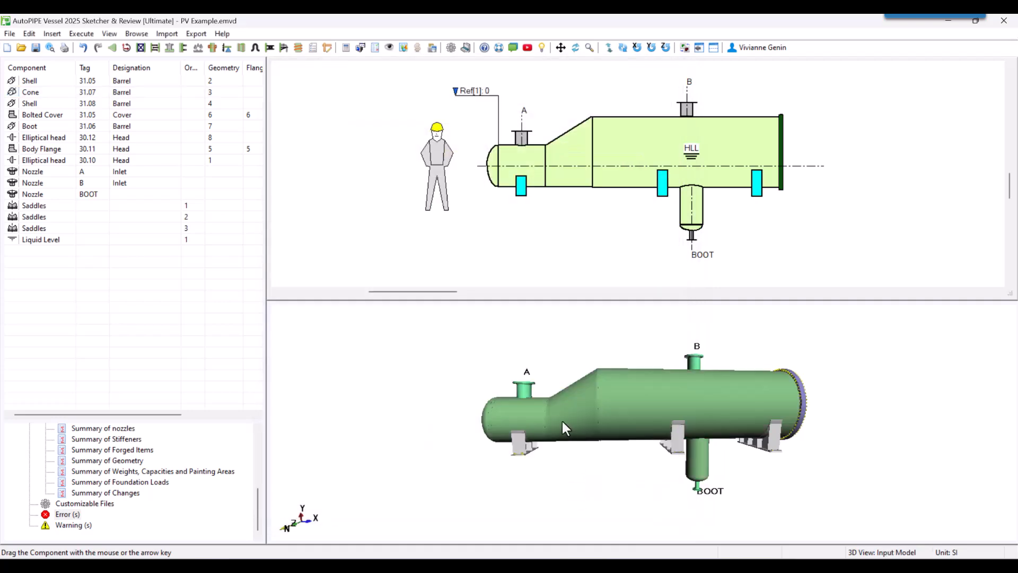
Switch the vessel's ASME VIII July 2023 design code to Div. 2 and apply the vessel properties.
double_click(359, 218)
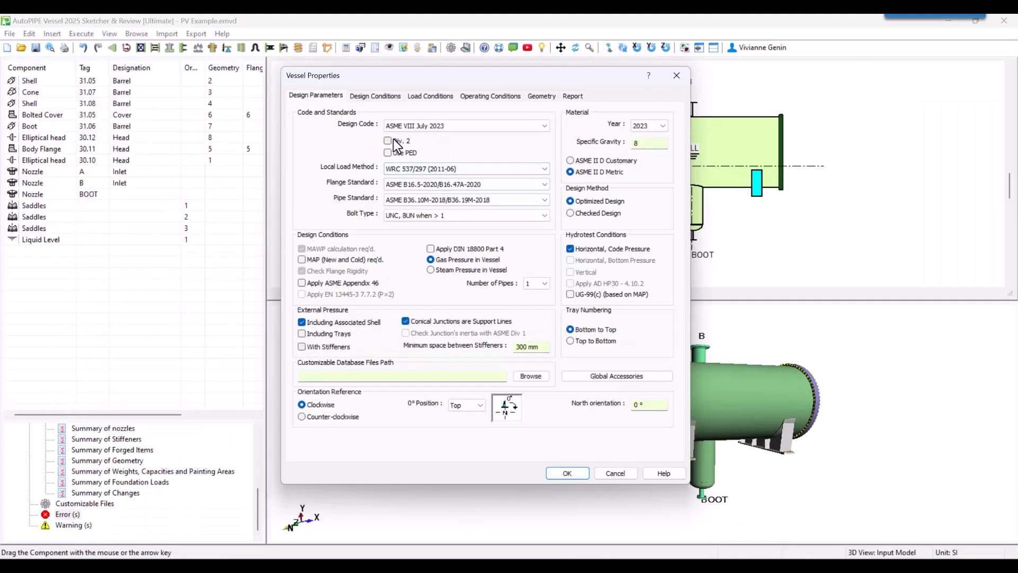
left_click(410, 168)
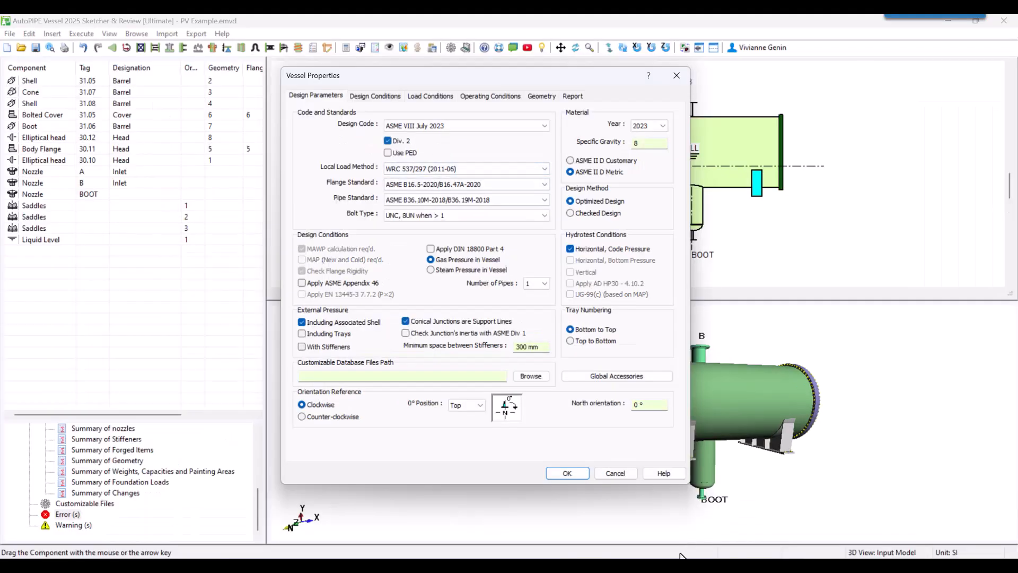
left_click(567, 473)
left_click(562, 350)
left_click(568, 472)
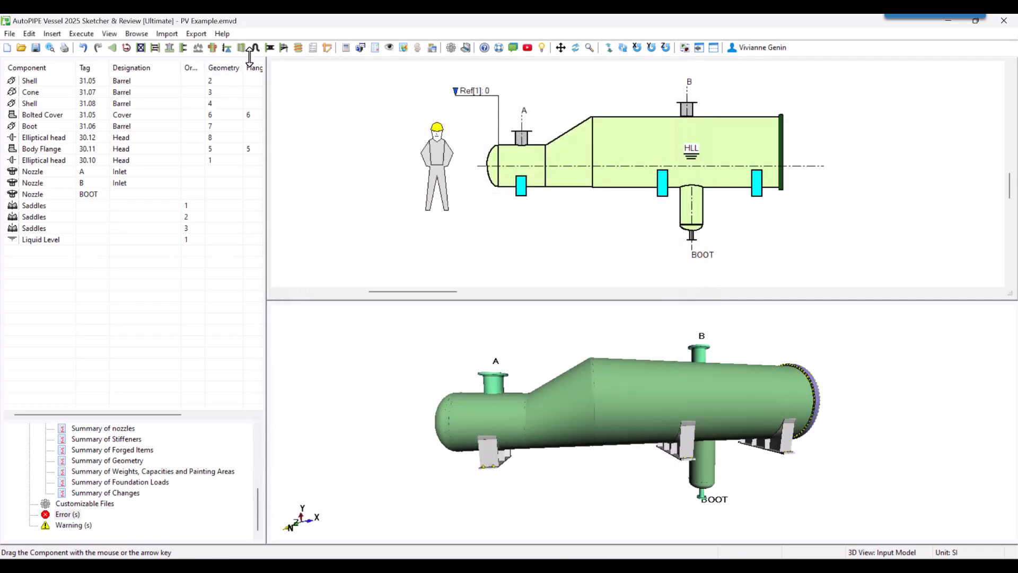
Run the vessel calculation again, dismiss the error list and inspect the designed 3D model.
left_click(357, 47)
left_click(39, 101)
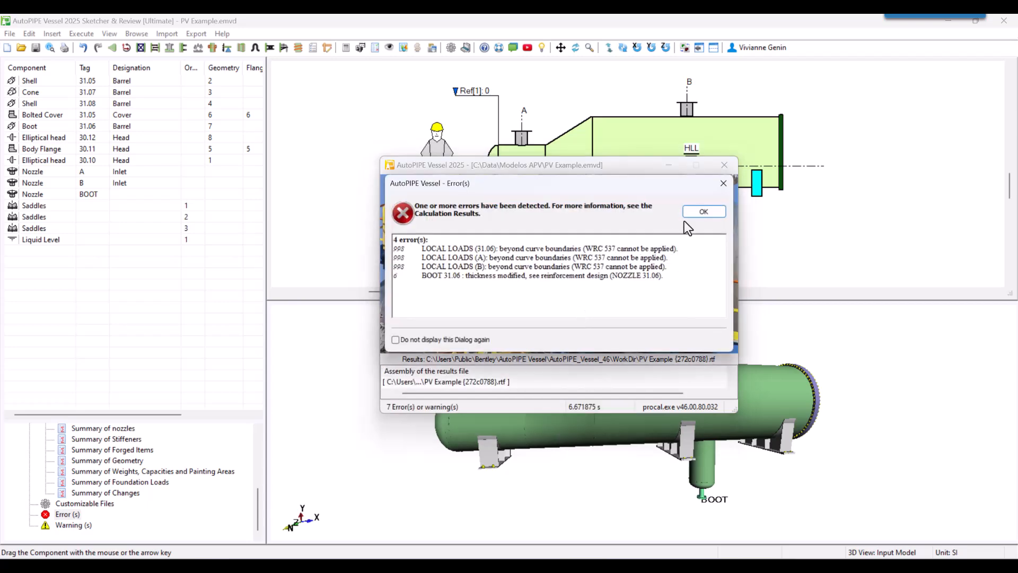
left_click(703, 210)
left_click_drag(775, 462, 608, 496)
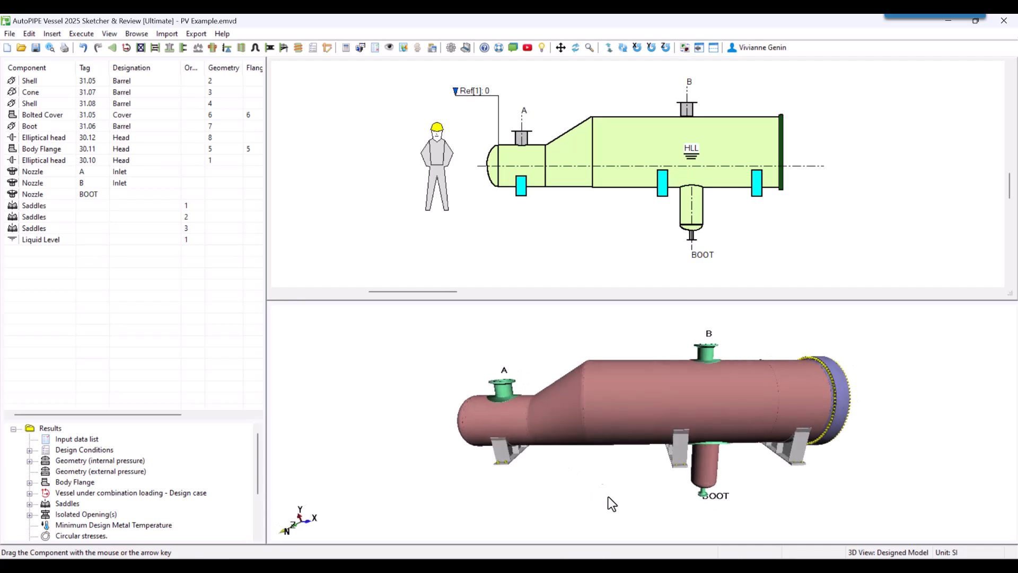
left_click_drag(583, 408, 606, 432)
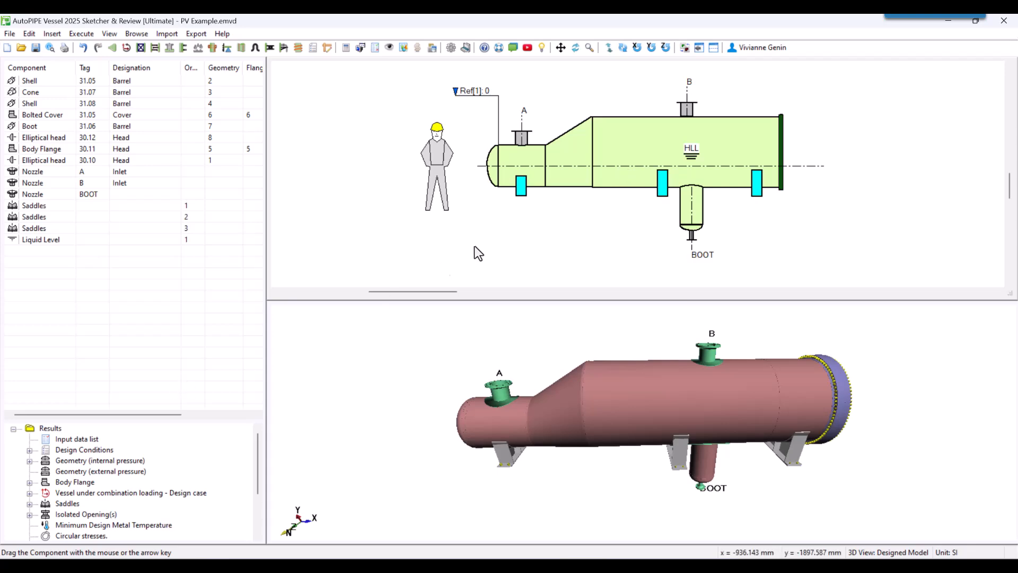
Check the component properties of shells 31.08 and 31.05 without changing them.
double_click(614, 161)
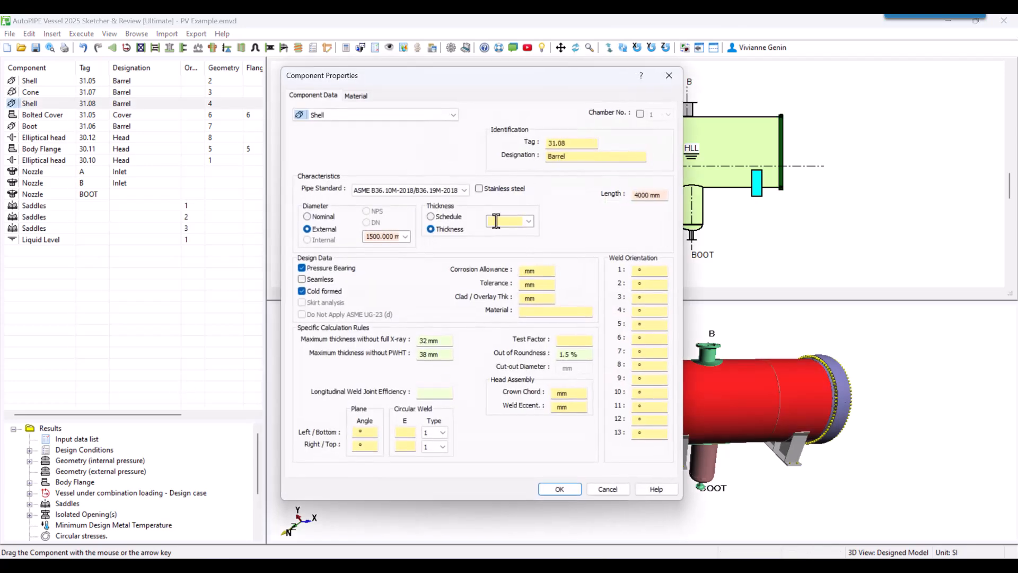
left_click(605, 478)
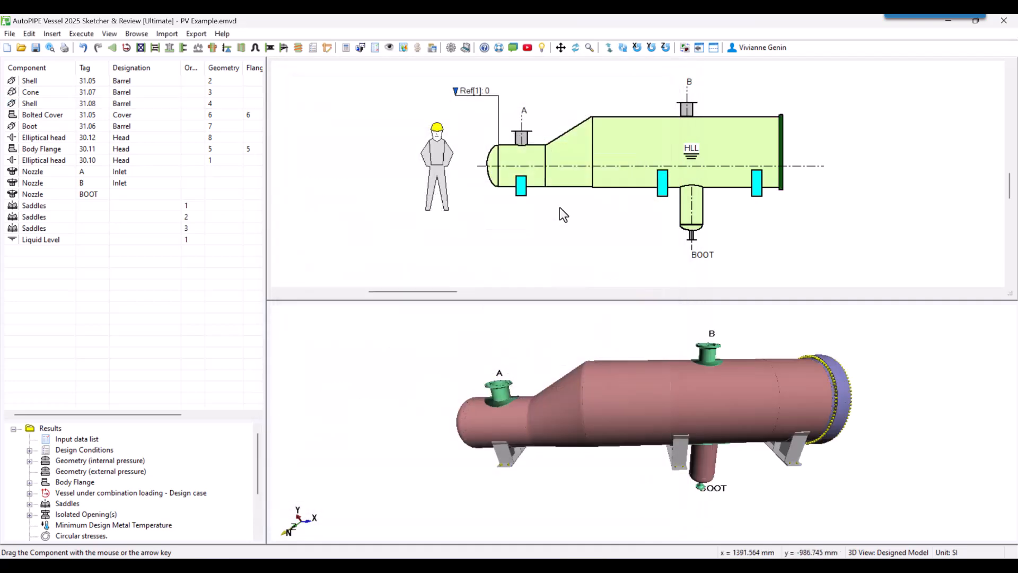
double_click(515, 166)
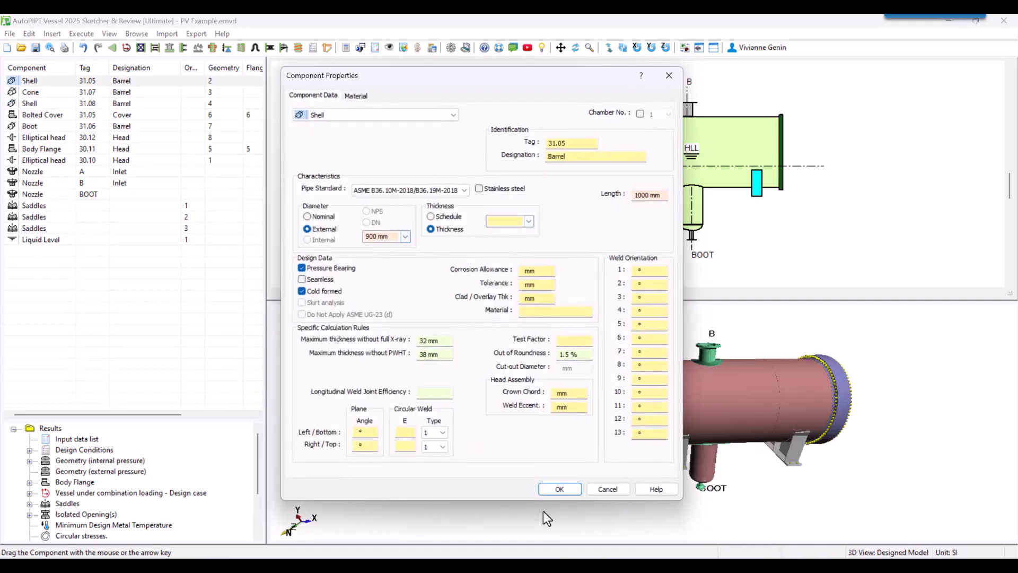
left_click(614, 485)
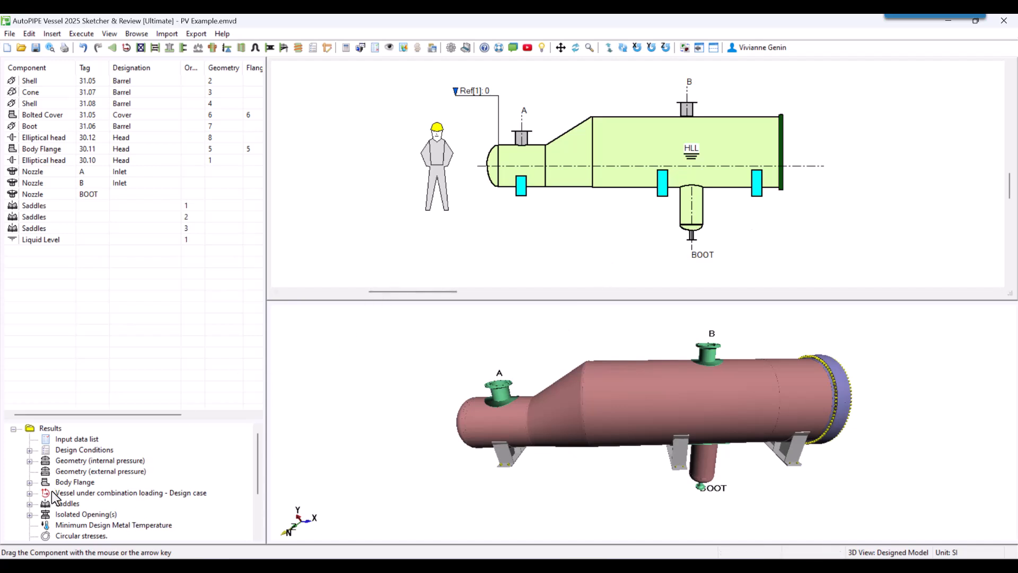
Examine the internal pressure calculation report for elliptical head 30.10, including its formulas, minimum thicknesses and straight flange, and close it.
left_click(30, 461)
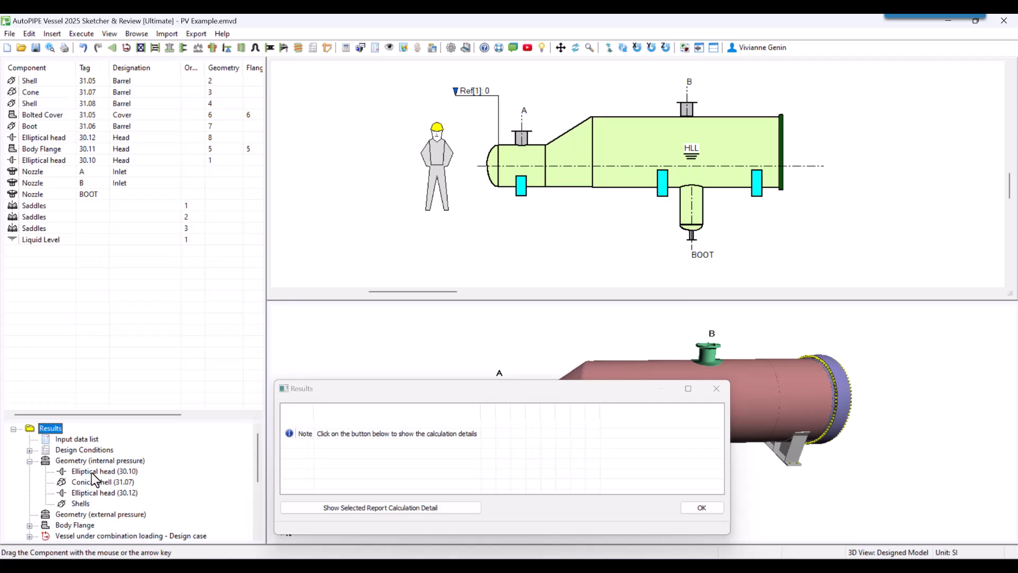
left_click(92, 471)
left_click(334, 506)
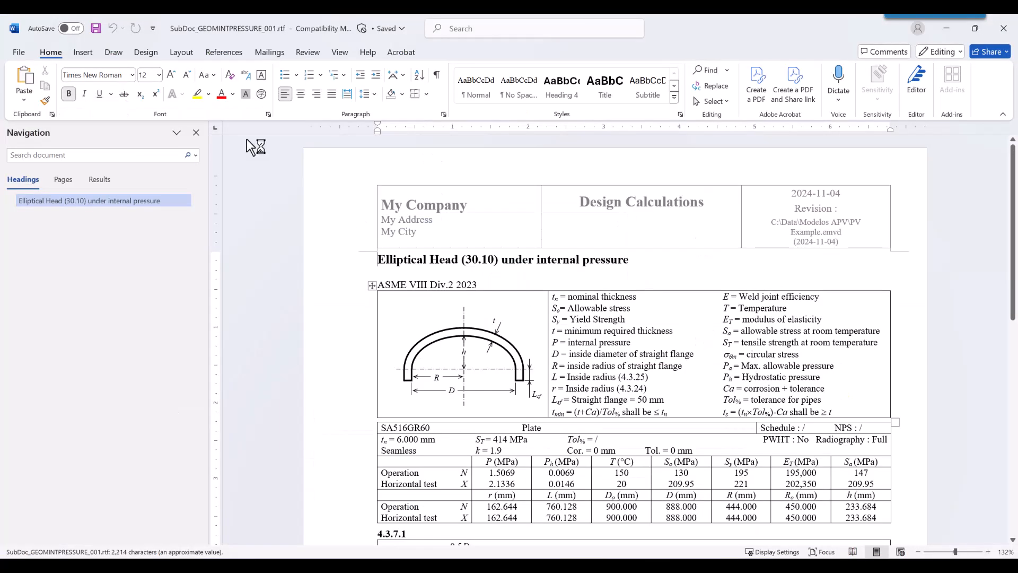
left_click(196, 133)
scroll(557, 360, "down", 3)
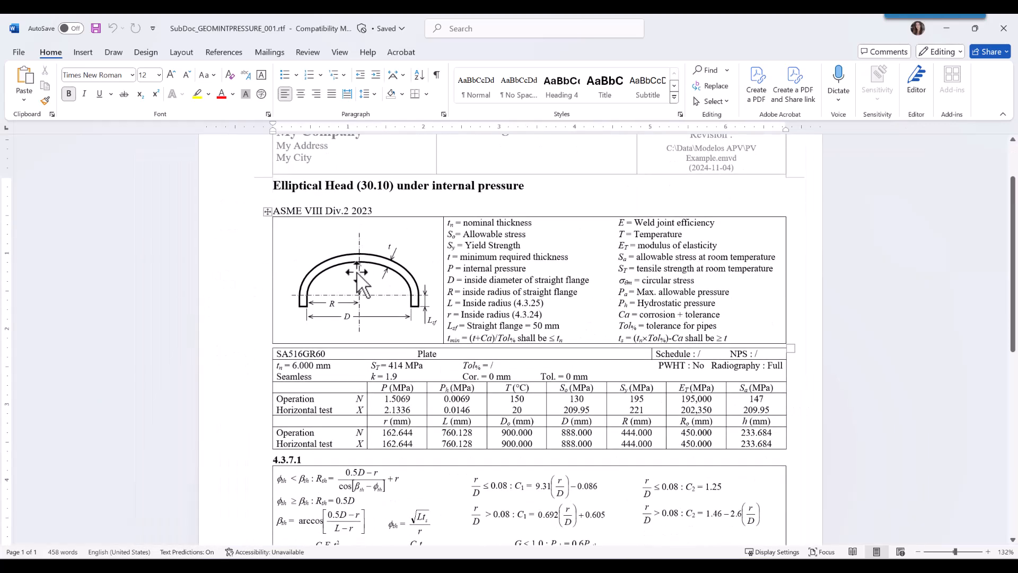
scroll(360, 276, "down", 3)
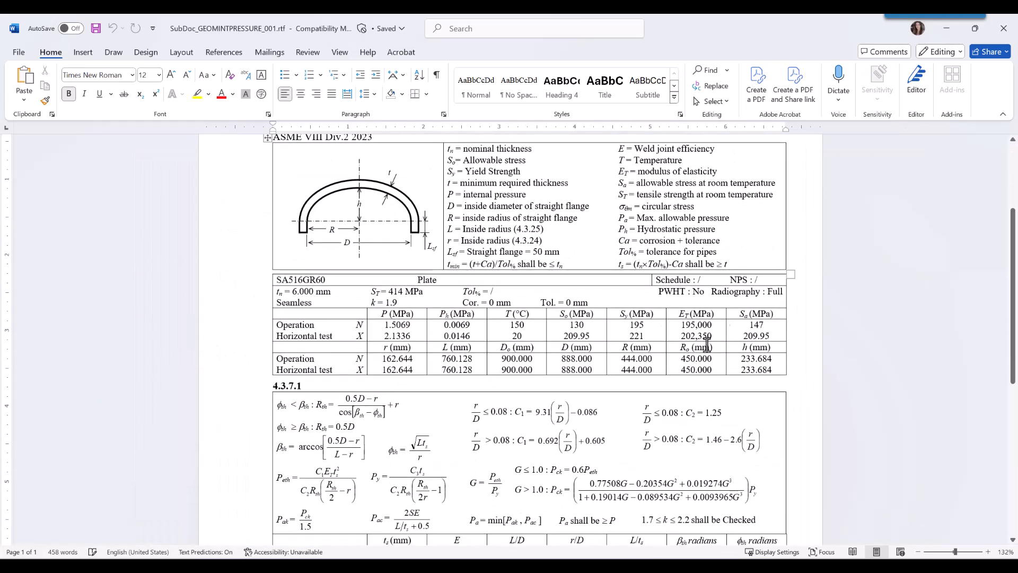
scroll(623, 362, "down", 4)
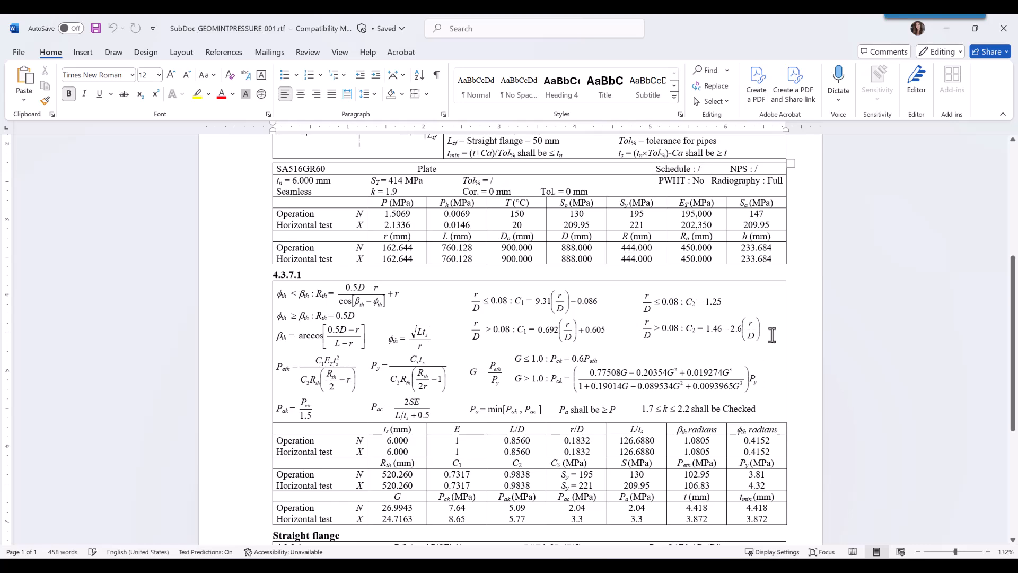
scroll(428, 333, "down", 3)
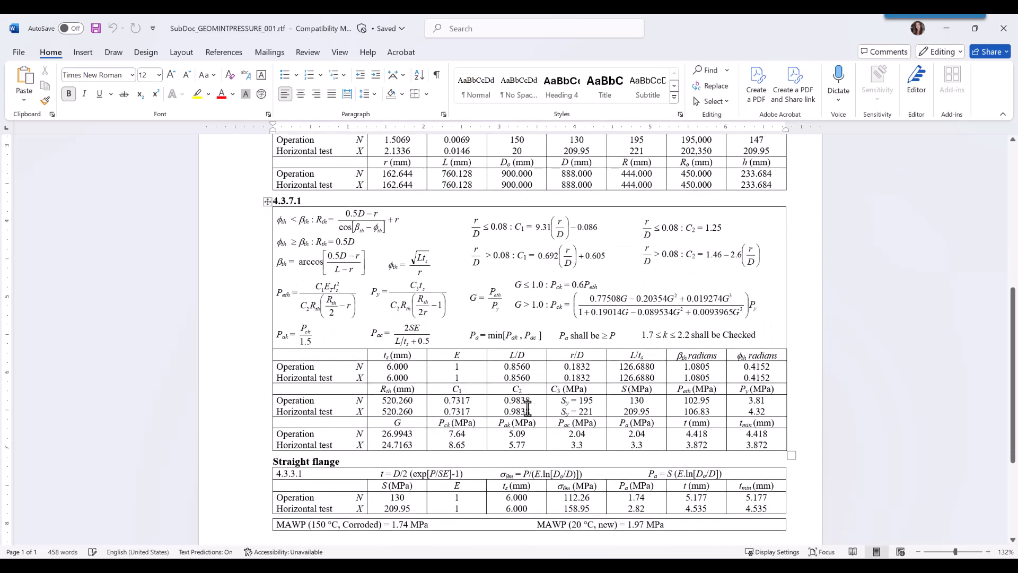
left_click_drag(738, 433, 769, 446)
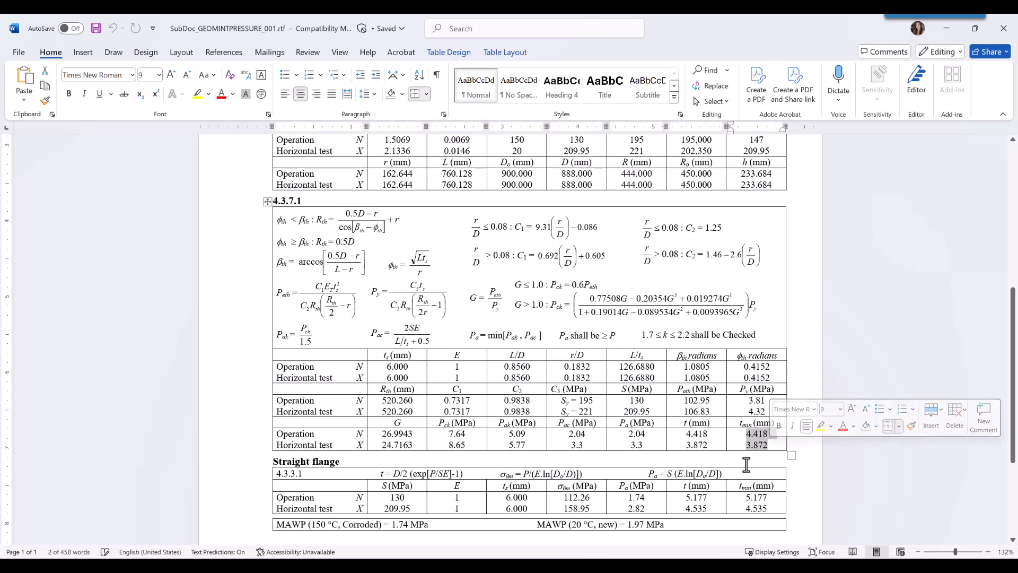
scroll(741, 452, "down", 3)
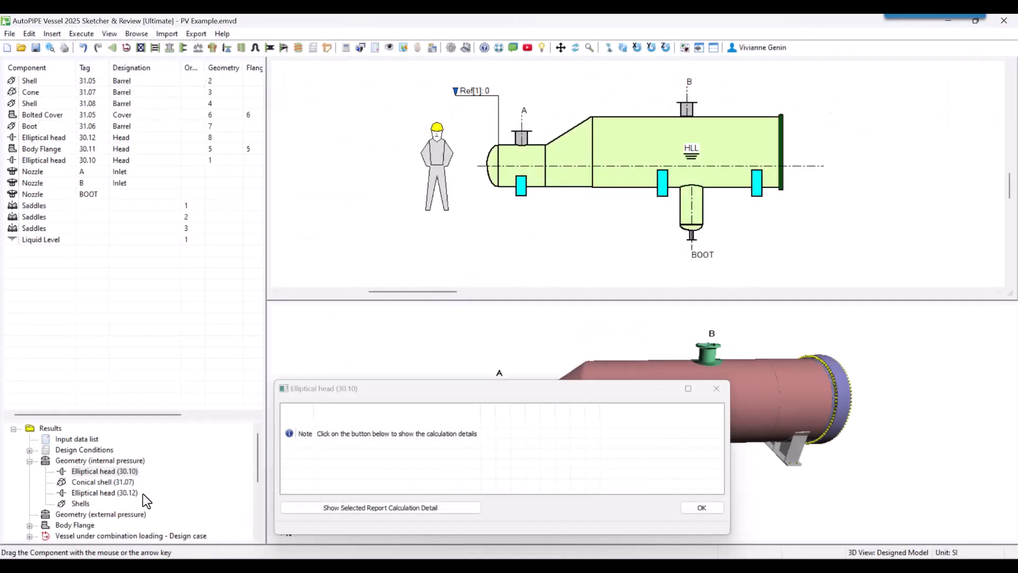
scroll(145, 497, "down", 2)
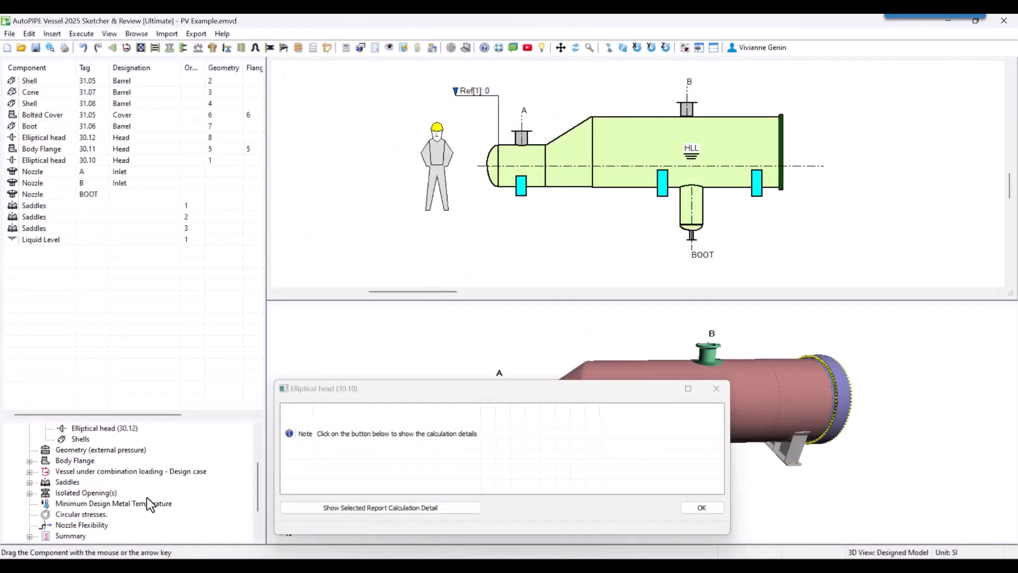
Open the detailed calculation report for isolated opening A and examine its nozzle data, formulas, reinforcement areas and weld load check.
left_click(72, 493)
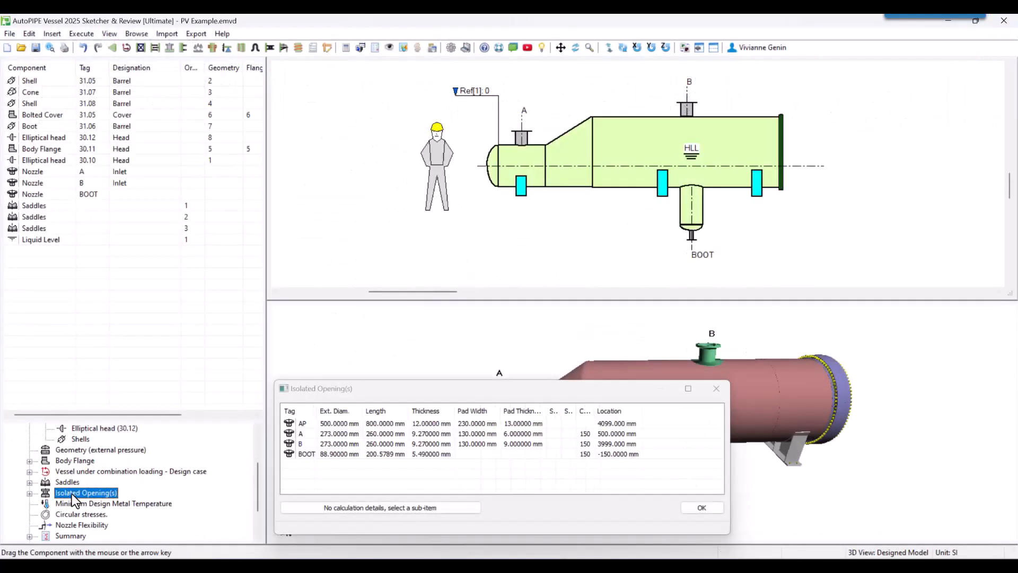
left_click(30, 493)
left_click(71, 503)
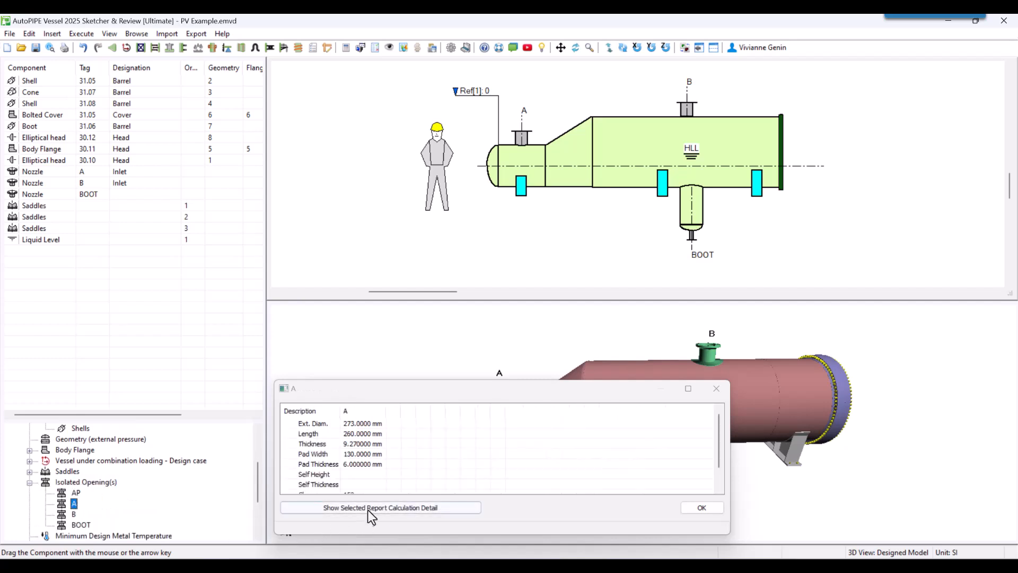
left_click(385, 508)
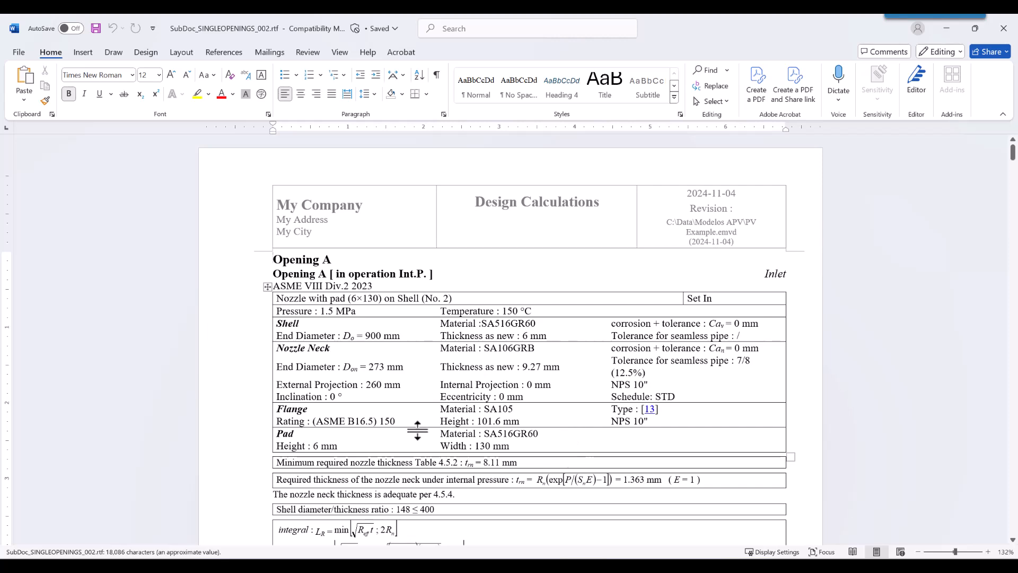
scroll(469, 374, "down", 5)
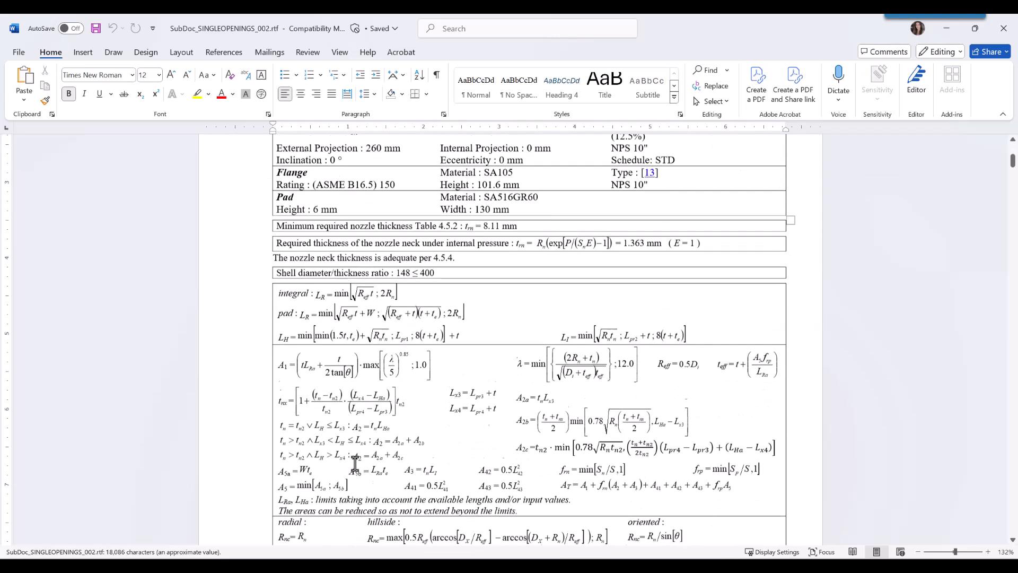
scroll(590, 502, "down", 5)
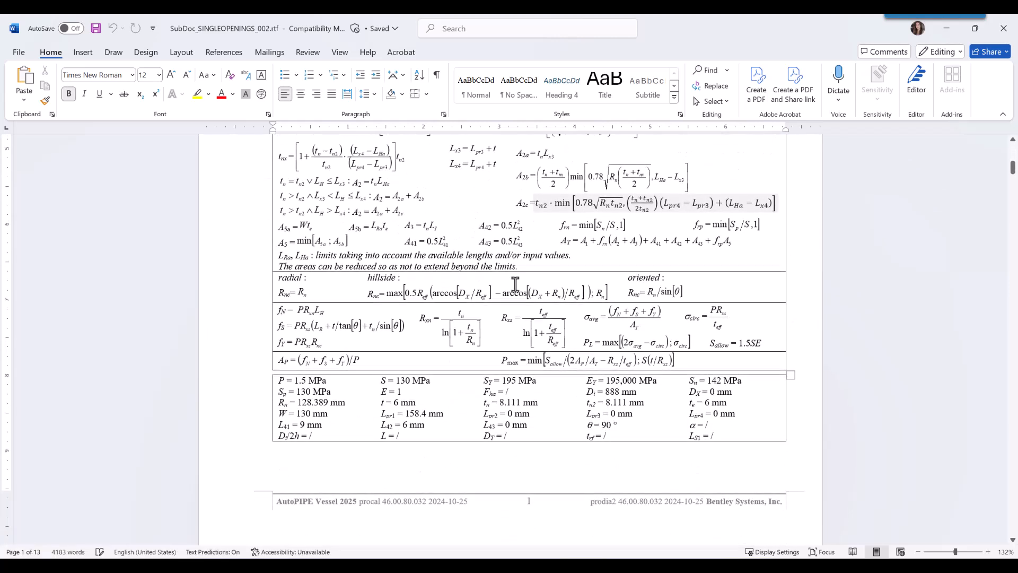
scroll(628, 371, "down", 5)
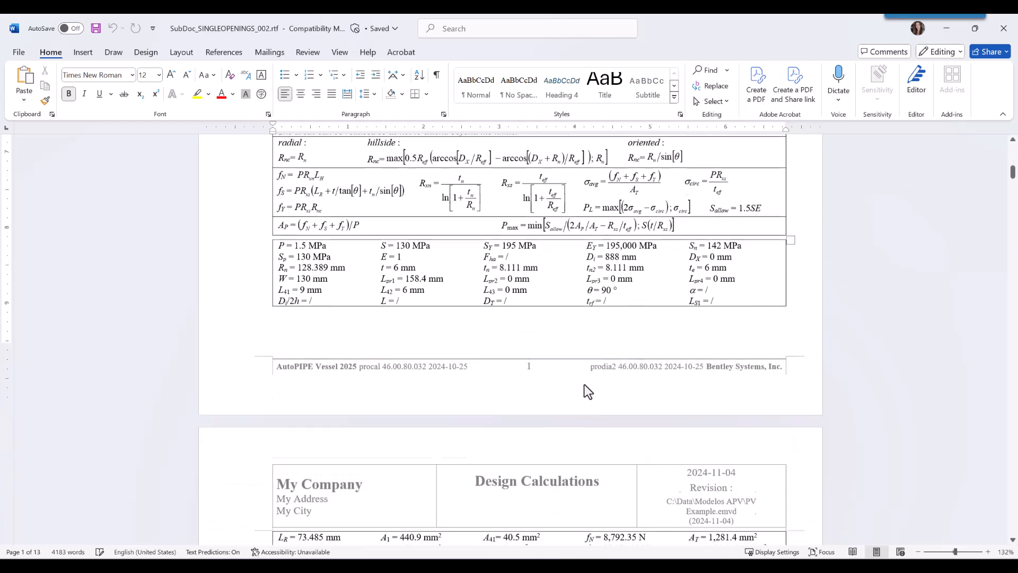
scroll(587, 391, "down", 15)
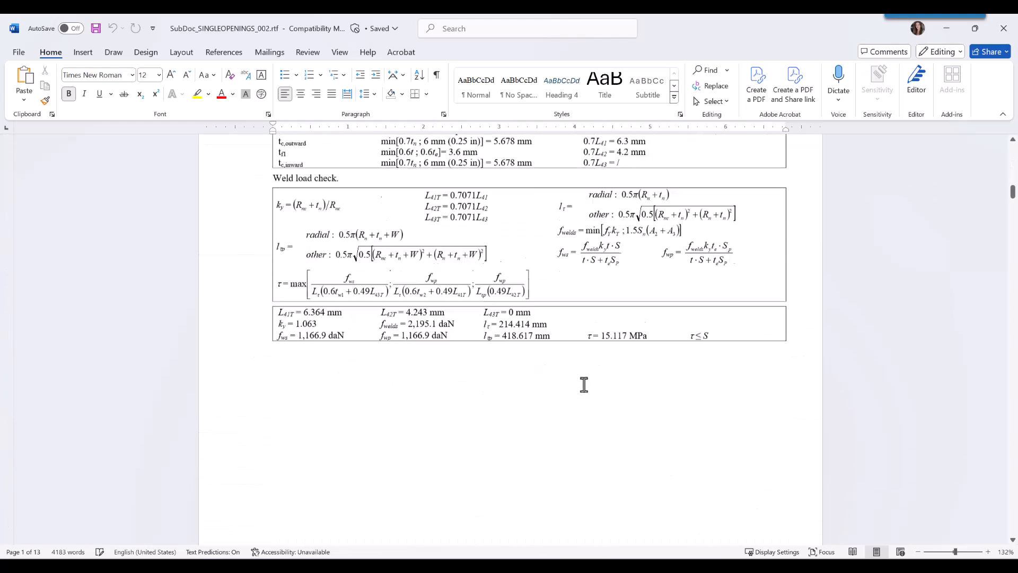
scroll(584, 384, "down", 8)
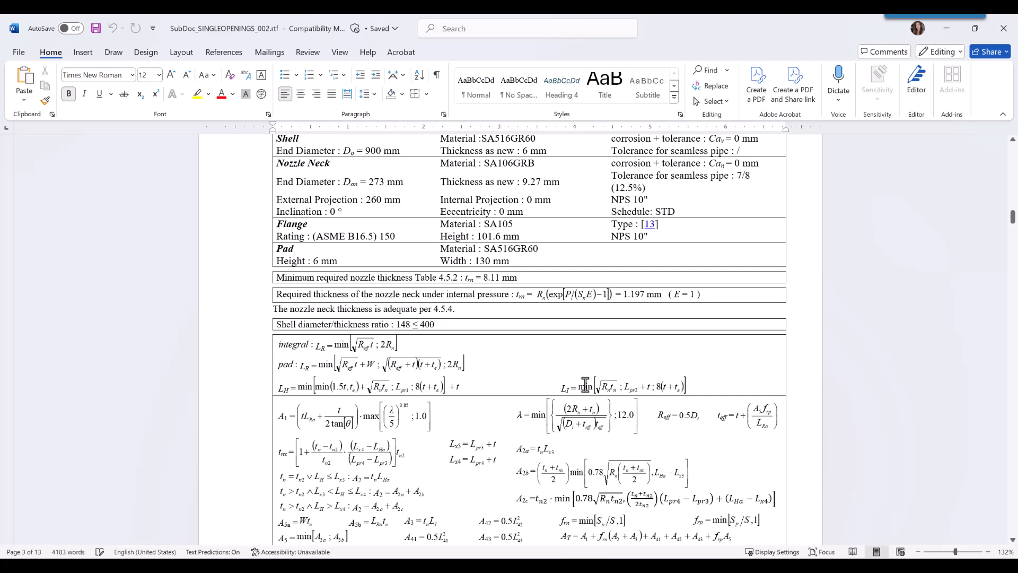
Go to the report's section on local loads on cylindrical shell A at the edge of the reinforcing pad and examine it.
key("ctrl+f")
left_click(34, 180)
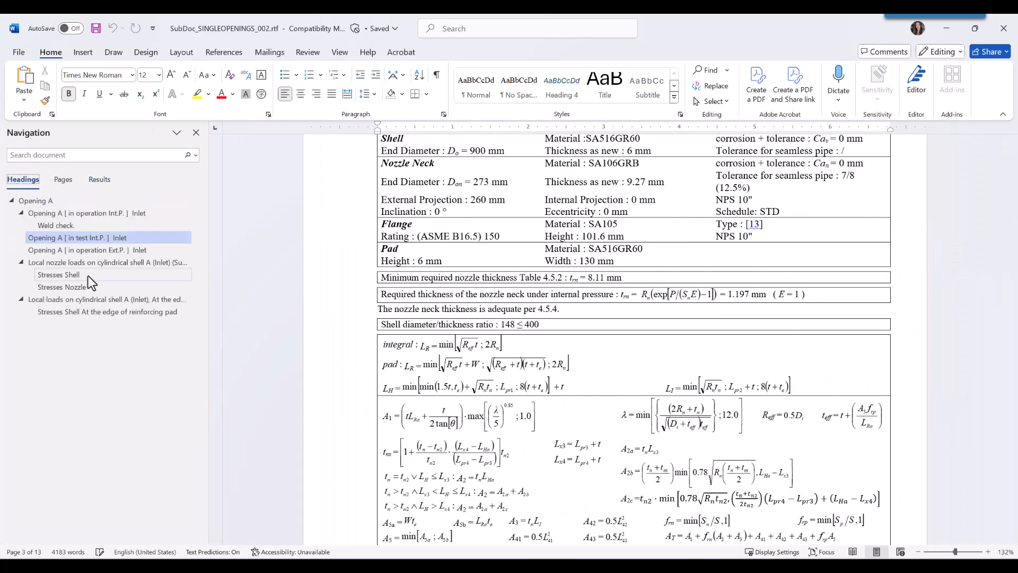
left_click(86, 302)
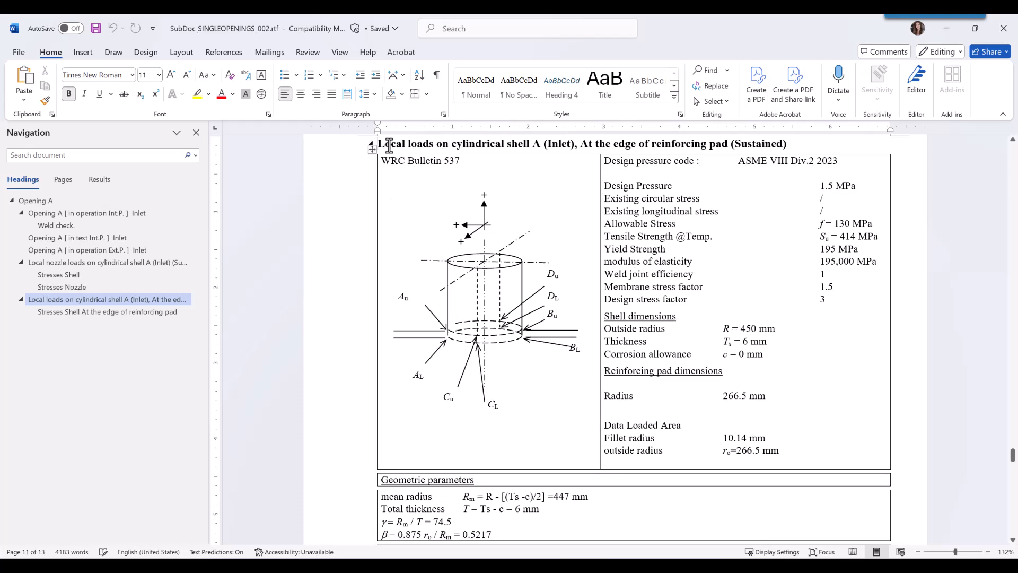
scroll(715, 393, "down", 5)
scroll(716, 393, "up", 4)
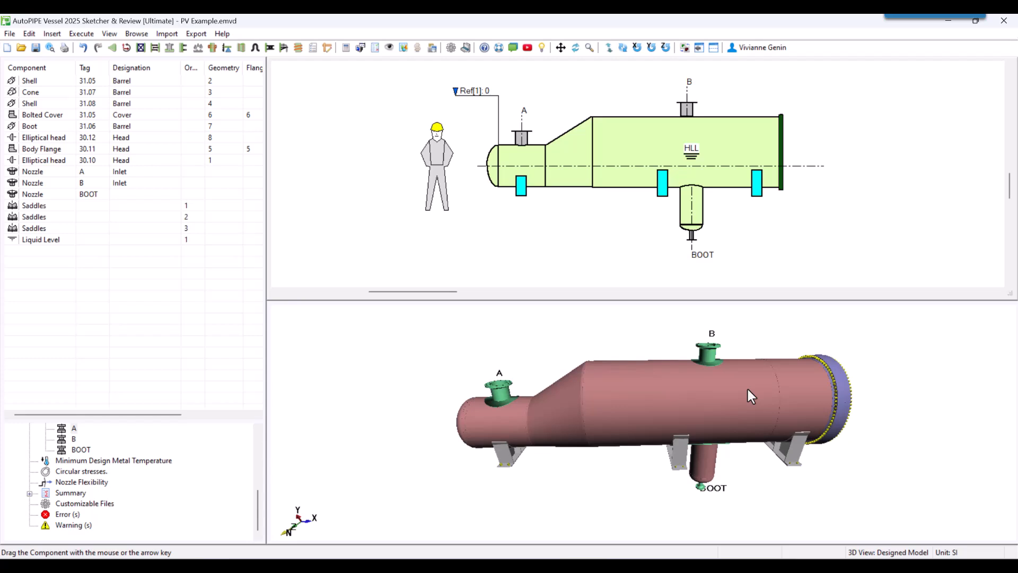
Choose the bill of material in the drawing options and examine the nomenclature spreadsheet's designations, component properties, materials and weights.
left_click(361, 48)
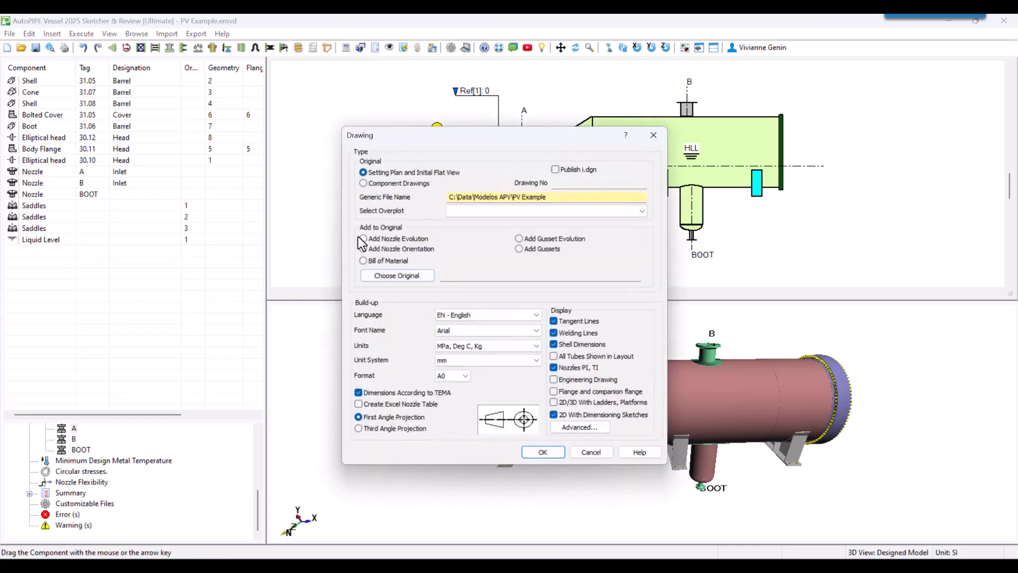
left_click(370, 260)
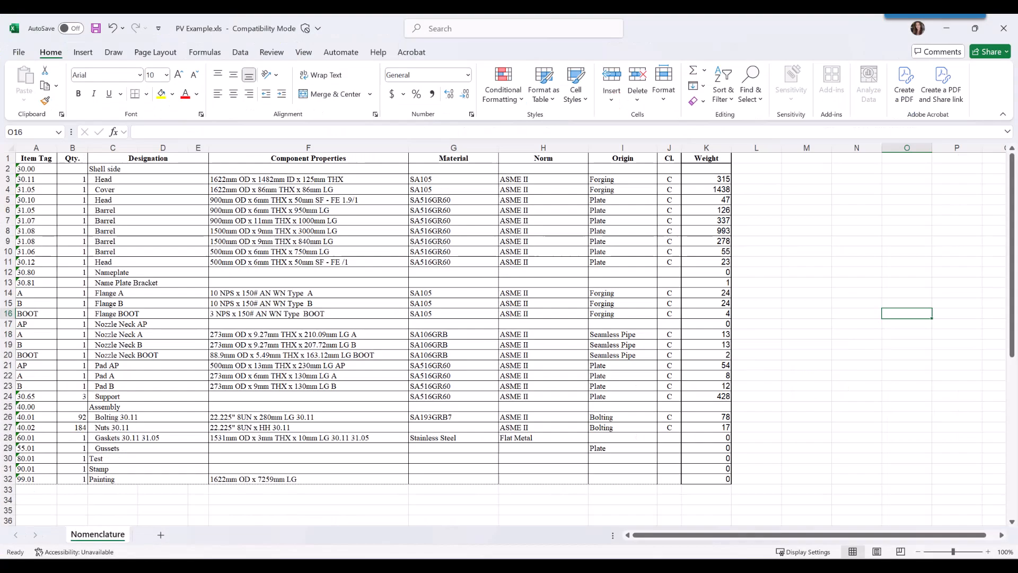
mouse_move(111, 169)
left_mouse_down()
mouse_move(137, 325)
mouse_move(136, 478)
left_mouse_up()
left_click_drag(711, 168, 699, 482)
left_click_drag(623, 489, 441, 159)
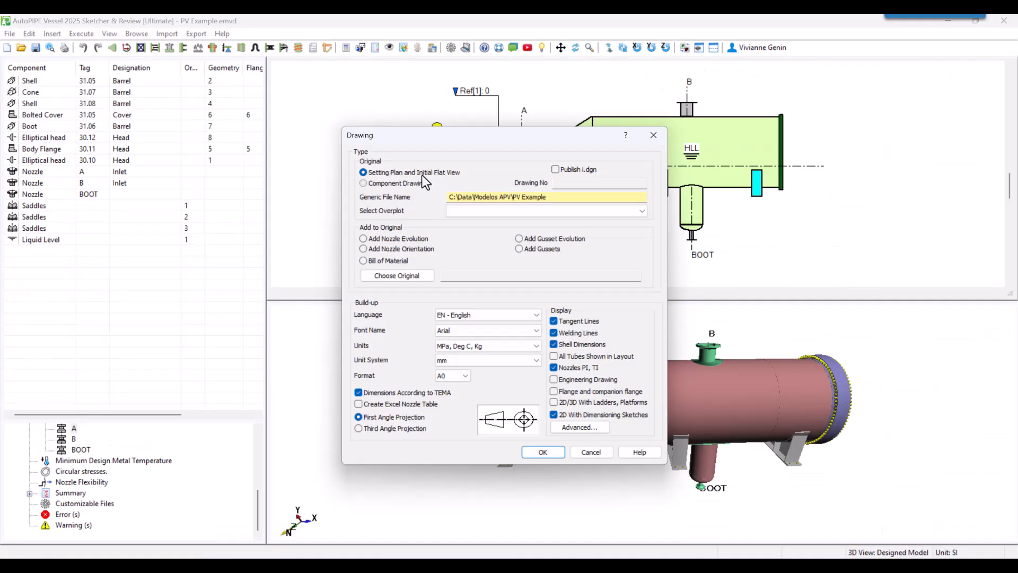
Generate the vessel's 2D drawings from the drawing options and open the output in Bentley View.
left_click(548, 455)
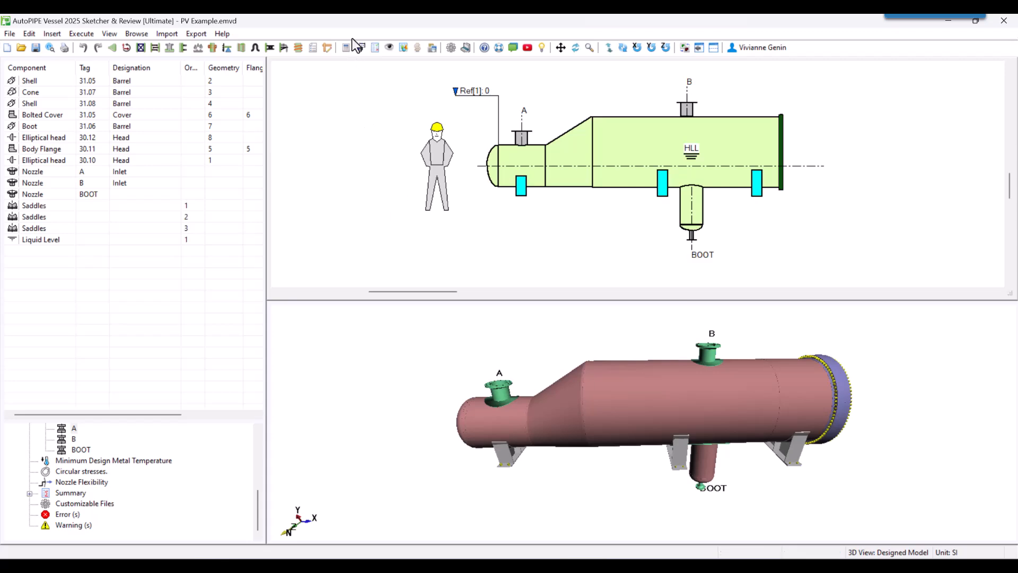
left_click(363, 51)
left_click(552, 452)
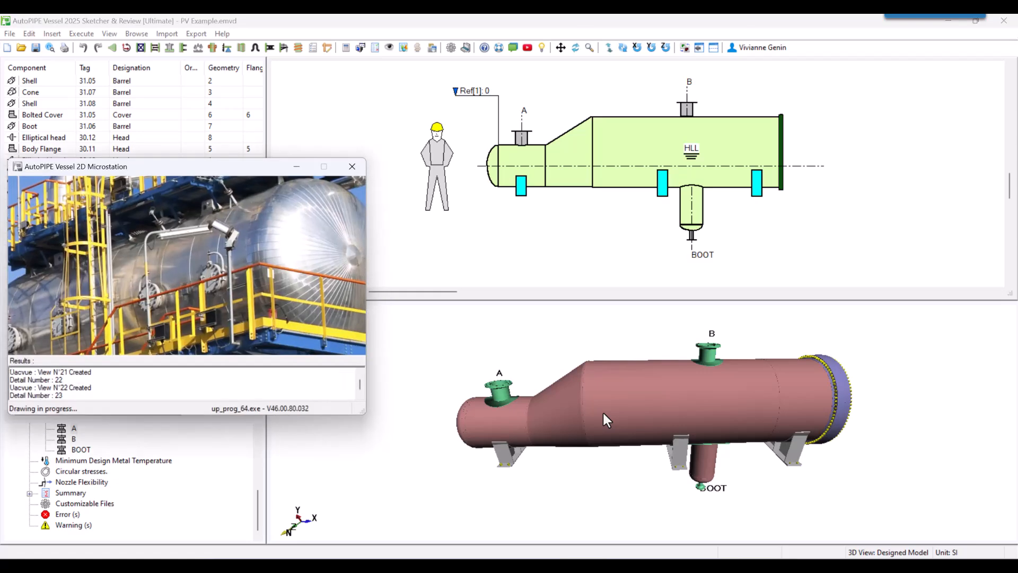
left_click(391, 53)
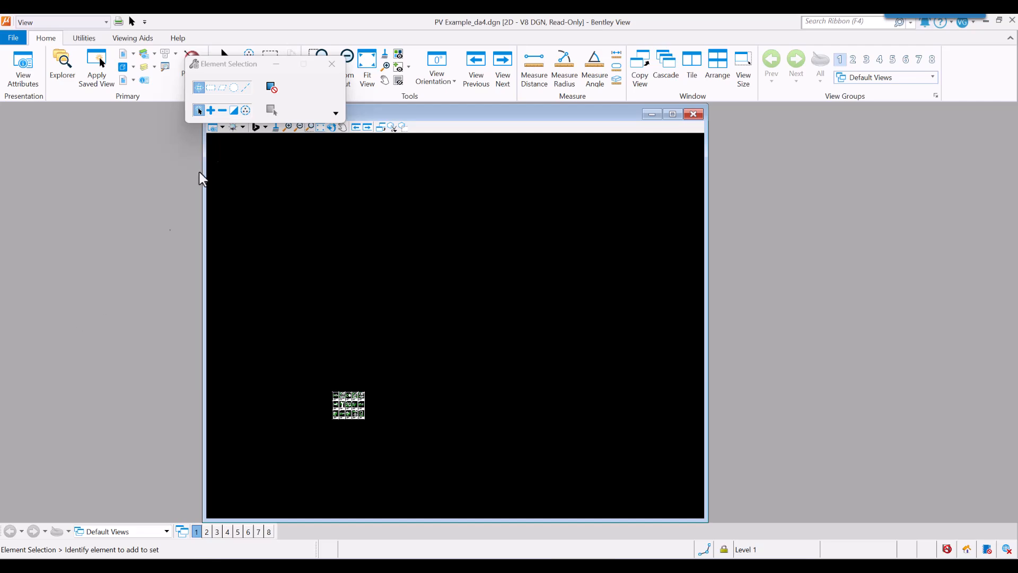
Enlarge the drawing window and examine the component sheets for head 30.10, barrel 31.05, cone 31.07 and barrel 31.08.
left_click(333, 65)
left_click_drag(708, 281, 981, 286)
scroll(332, 416, "up", 5)
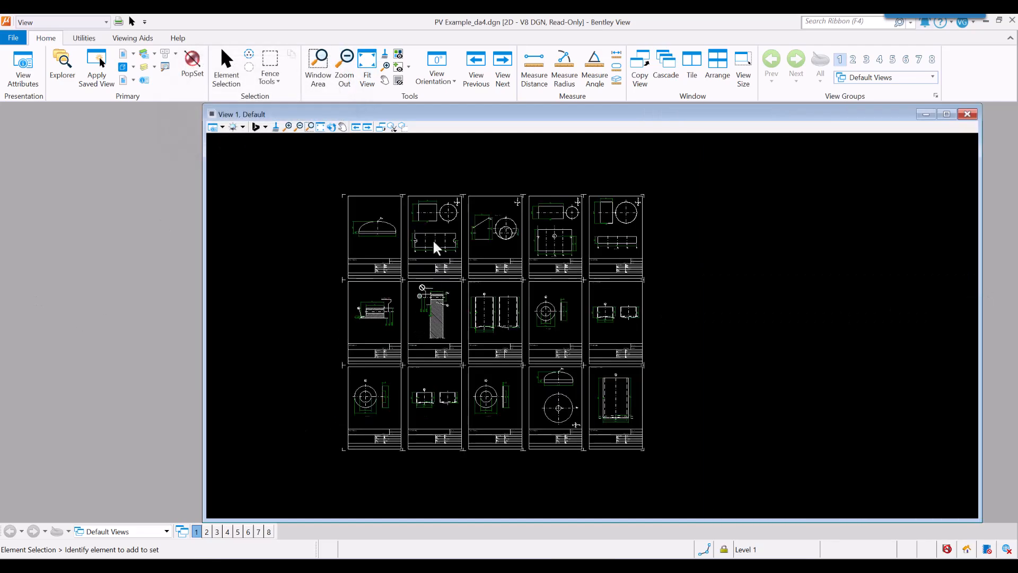
scroll(429, 281, "up", 5)
mouse_move(352, 302)
middle_mouse_down()
mouse_move(564, 307)
mouse_move(562, 247)
middle_mouse_up()
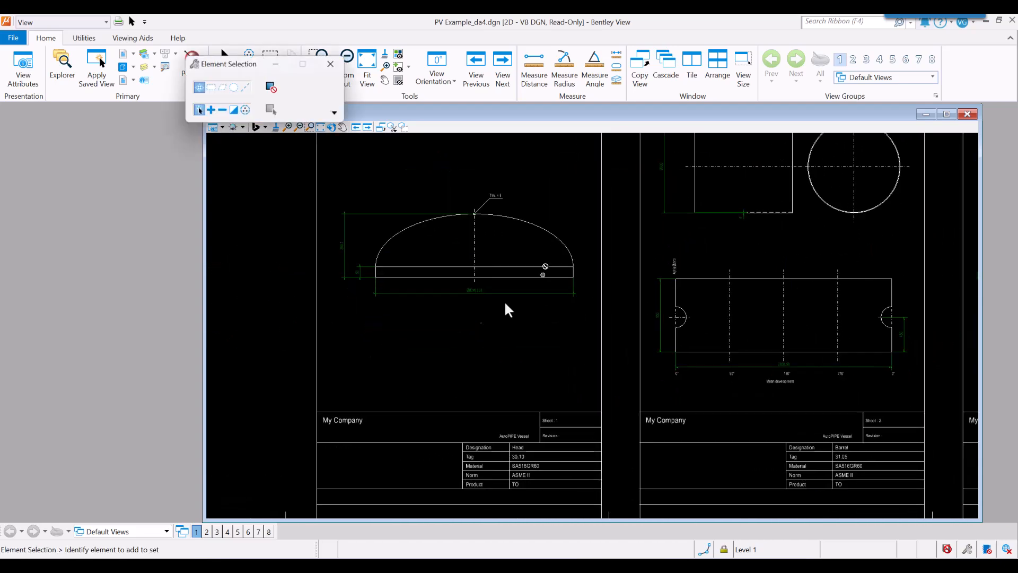
mouse_move(636, 345)
middle_mouse_down()
mouse_move(618, 364)
mouse_move(505, 371)
middle_mouse_up()
mouse_move(704, 351)
middle_mouse_down()
mouse_move(661, 370)
mouse_move(562, 382)
middle_mouse_up()
mouse_move(735, 396)
middle_mouse_down()
mouse_move(595, 391)
mouse_move(619, 389)
middle_mouse_up()
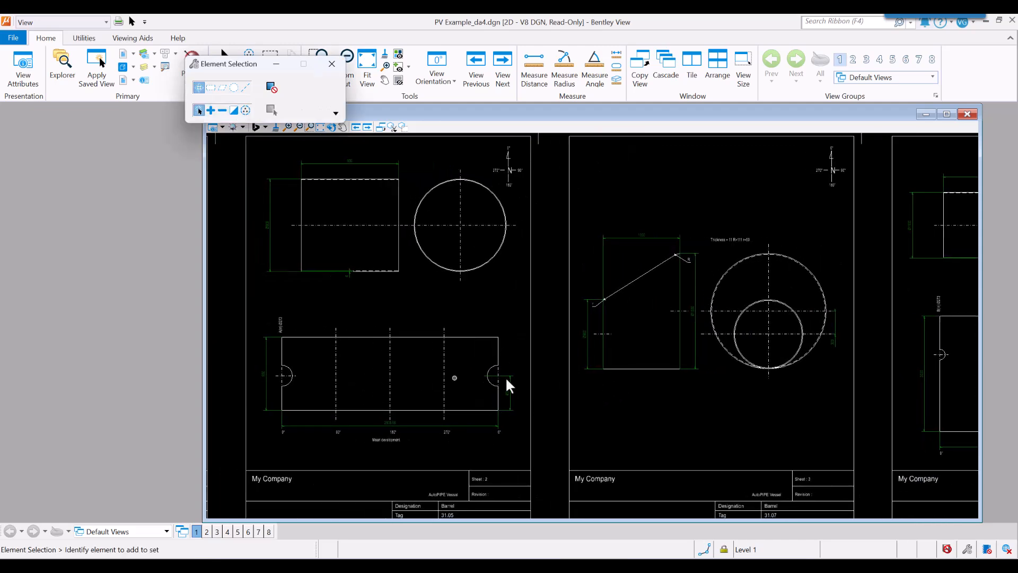
middle_click_drag(717, 409, 564, 403)
middle_click_drag(772, 392, 692, 403)
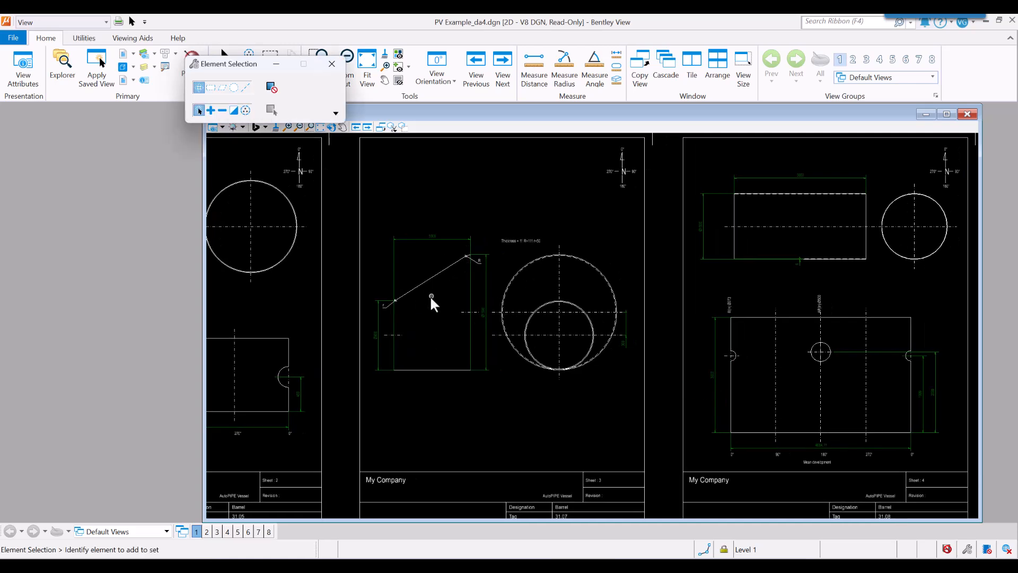
mouse_move(809, 381)
middle_mouse_down()
mouse_move(682, 382)
mouse_move(662, 350)
middle_mouse_up()
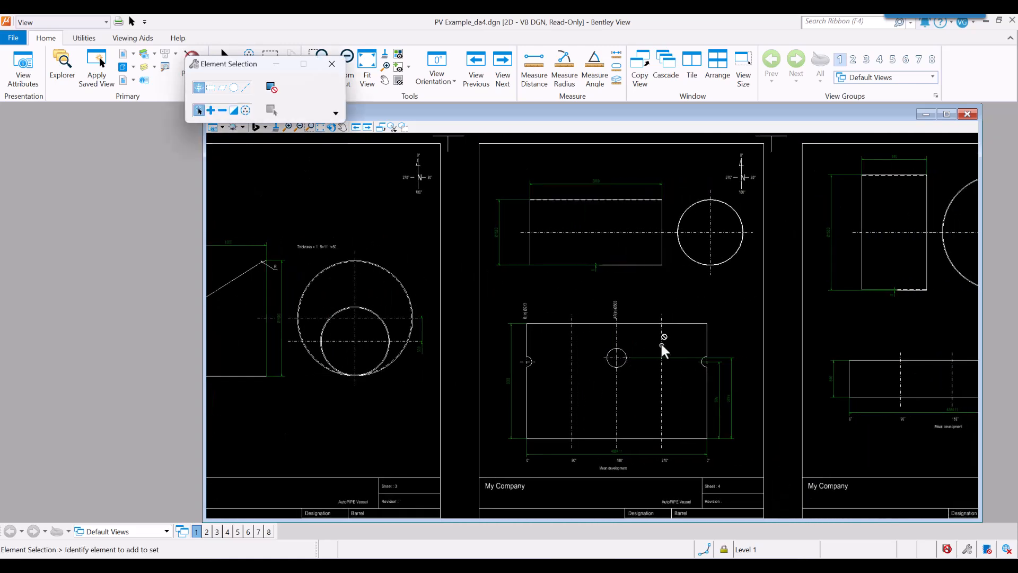
Examine the remaining component sheets, covering body flange 30.11, cover 31.05, boot 31.06, the reinforcing pads and the nozzle necks.
middle_click_drag(692, 412, 461, 391)
mouse_move(666, 471)
middle_mouse_down()
mouse_move(659, 400)
mouse_move(643, 409)
middle_mouse_up()
middle_click_drag(609, 482, 618, 275)
middle_click_drag(550, 457, 586, 254)
middle_click_drag(524, 376, 799, 359)
middle_click_drag(854, 386, 804, 392)
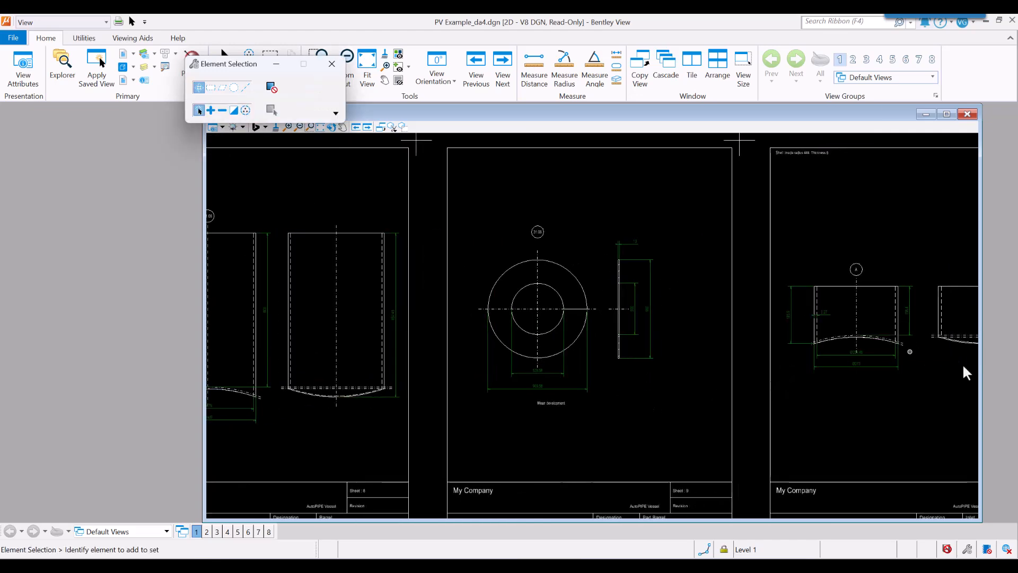
mouse_move(468, 392)
middle_mouse_down()
mouse_move(466, 401)
mouse_move(744, 391)
middle_mouse_up()
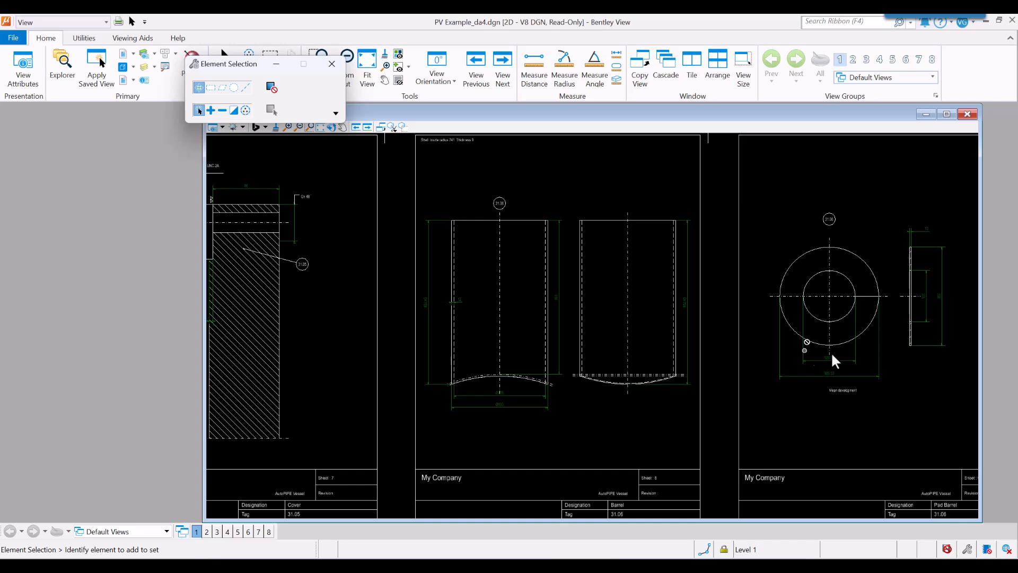
mouse_move(436, 405)
middle_mouse_down()
mouse_move(629, 387)
mouse_move(569, 374)
mouse_move(545, 454)
mouse_move(675, 447)
middle_mouse_up()
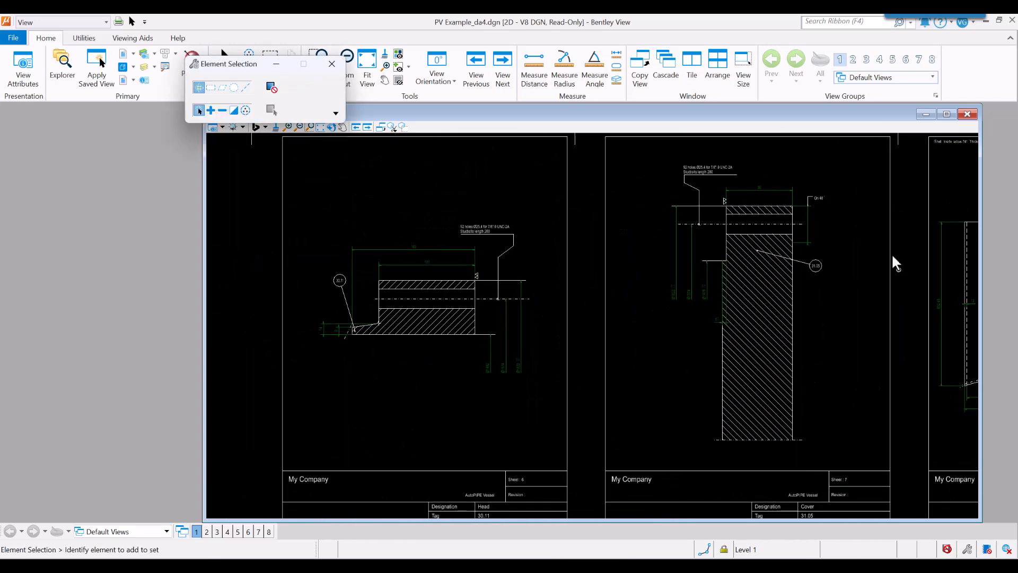
scroll(434, 383, "down", 6)
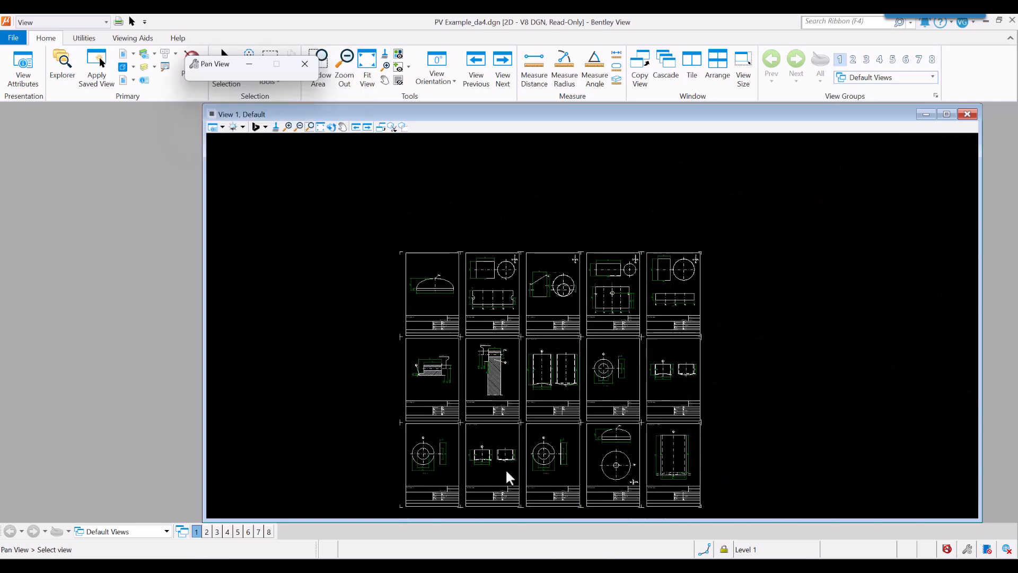
middle_click_drag(507, 472, 462, 398)
scroll(512, 400, "up", 4)
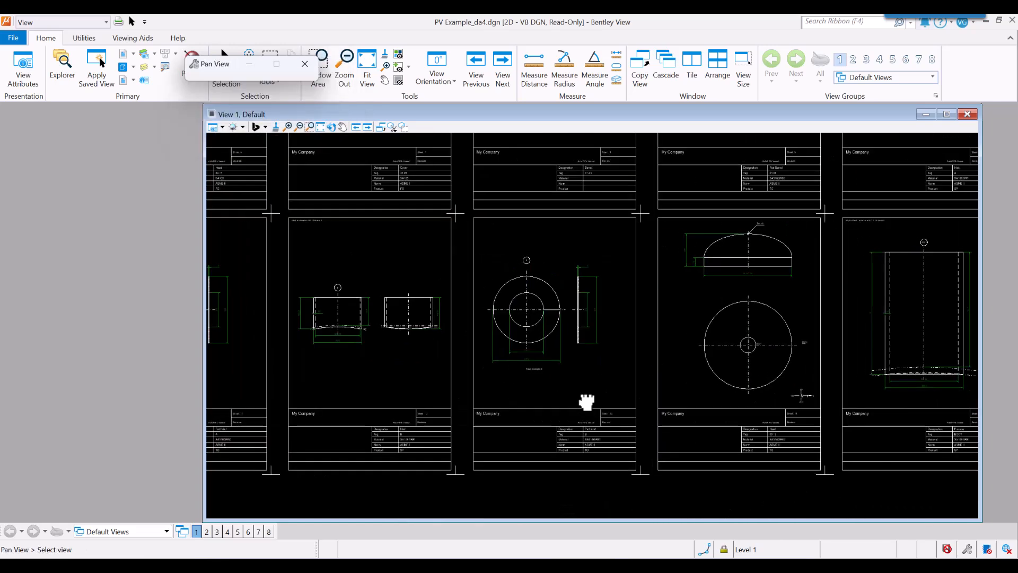
Switch to the PV Example.dgn setting plan and examine the vessel elevation, including nozzles, cone, saddles, boot and length dimensions.
left_click(425, 532)
scroll(557, 198, "up", 5)
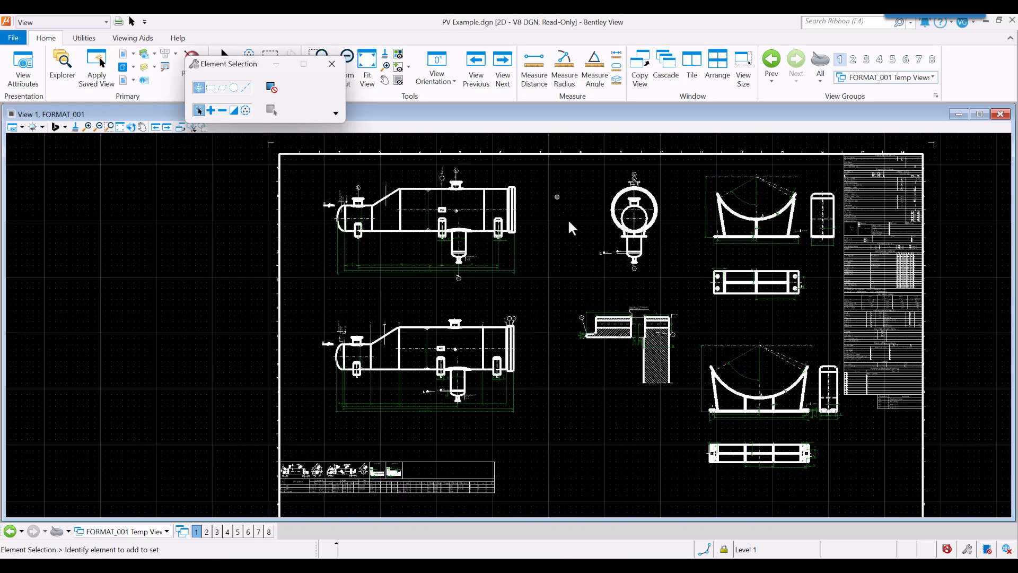
middle_click_drag(368, 219, 489, 328)
scroll(359, 272, "up", 5)
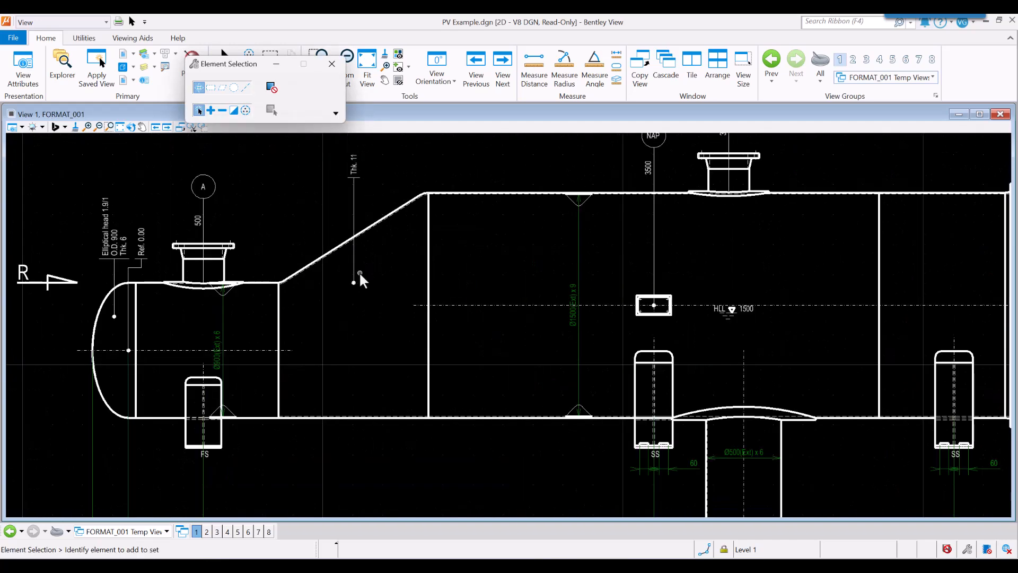
scroll(573, 398, "down", 1)
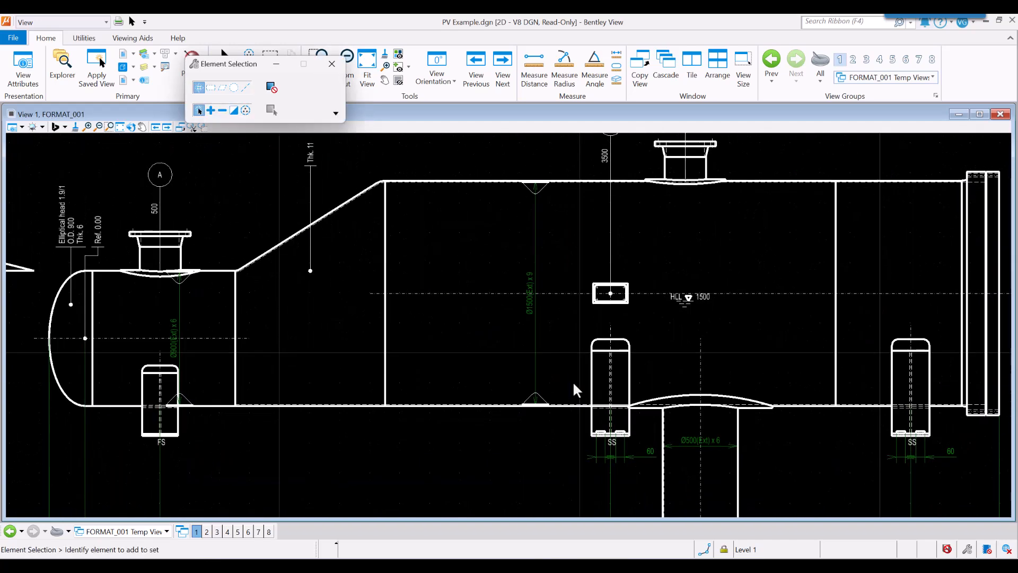
scroll(594, 378, "down", 2)
middle_click_drag(655, 390, 542, 337)
scroll(496, 481, "up", 2)
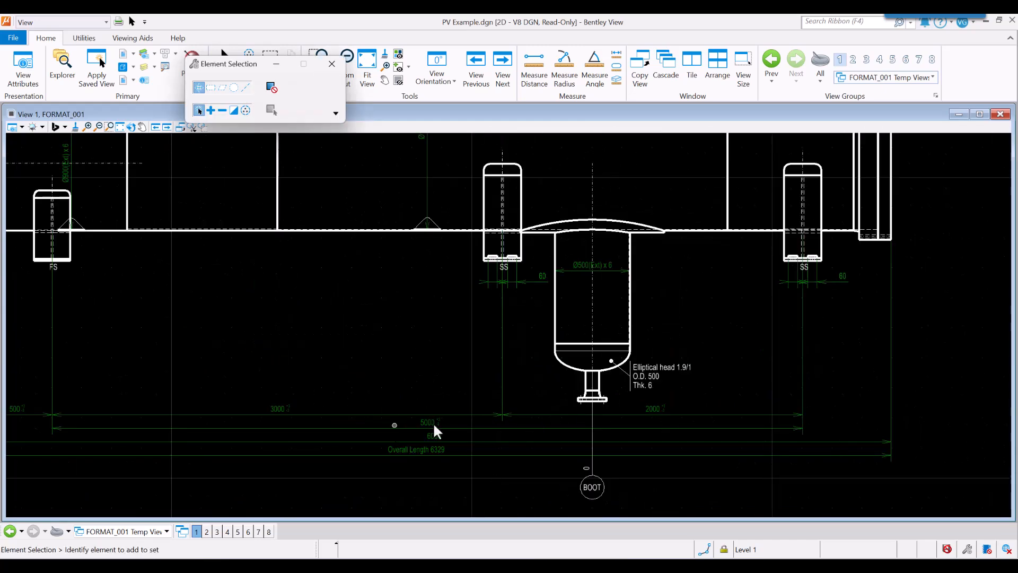
middle_click_drag(744, 372, 781, 453)
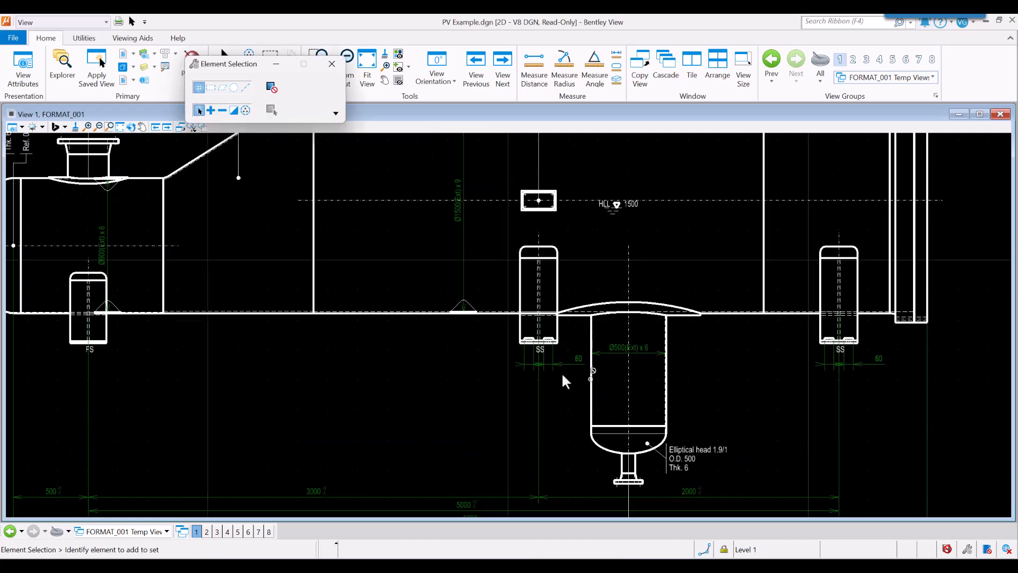
middle_click_drag(563, 374, 605, 414)
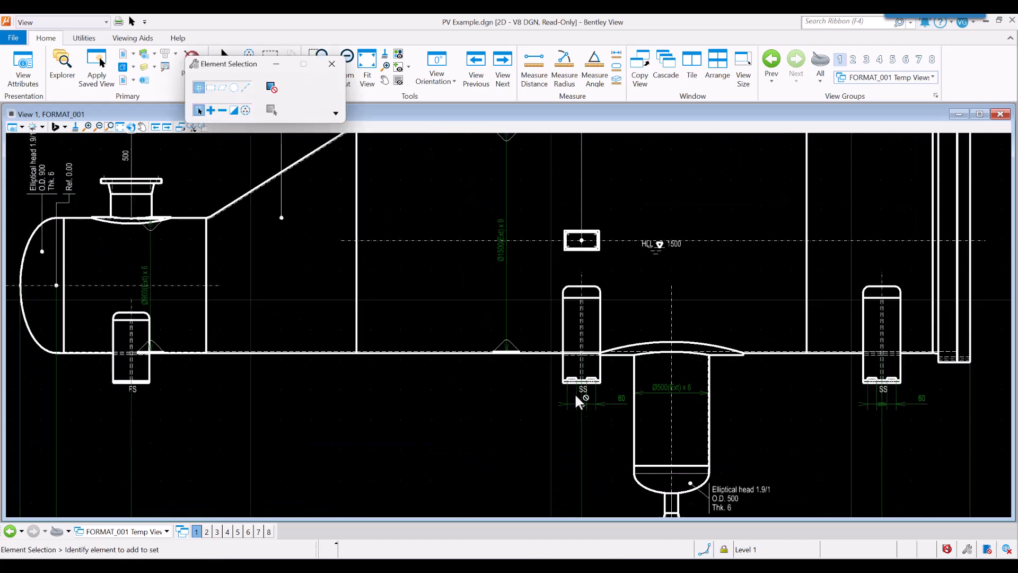
middle_click_drag(600, 474, 598, 221)
middle_click_drag(598, 220, 586, 508)
middle_click_drag(522, 509, 574, 330)
Examine the setting plan's nozzle table for A, B and BOOT, with its neck, flange, pad and weld detail columns.
scroll(573, 333, "down", 2)
middle_click_drag(708, 346, 590, 284)
scroll(589, 283, "down", 1)
middle_click_drag(281, 454, 253, 291)
scroll(254, 291, "up", 2)
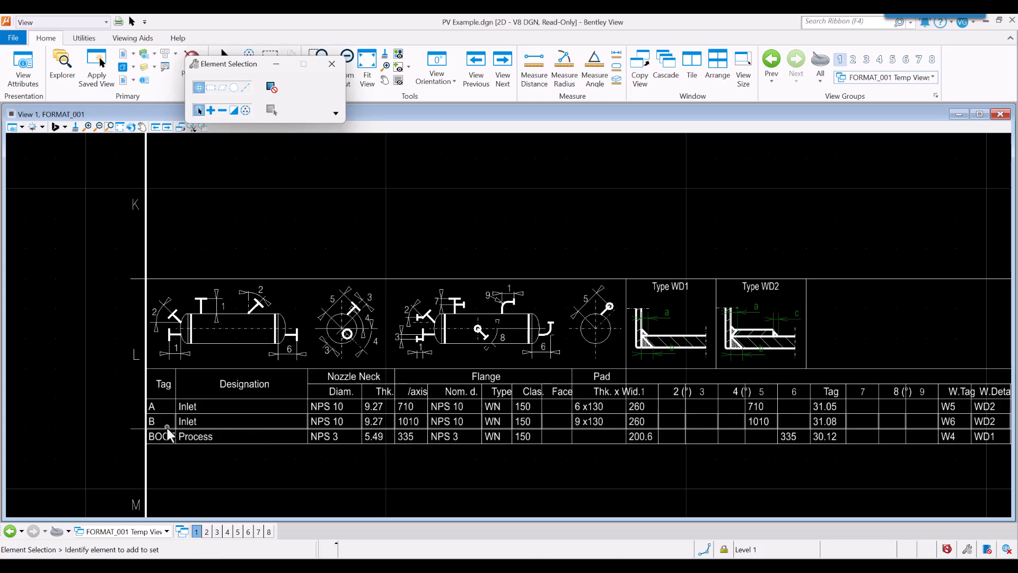
Examine the saddle detail views on the setting plan, including the wear plate, ribs, base plate and bolt hole dimensions.
scroll(167, 427, "down", 3)
mouse_move(557, 360)
middle_mouse_down()
mouse_move(500, 449)
mouse_move(438, 491)
middle_mouse_up()
scroll(353, 230, "up", 2)
middle_click_drag(584, 389, 453, 295)
scroll(454, 296, "up", 2)
middle_click_drag(638, 431, 223, 392)
middle_click_drag(460, 319, 433, 349)
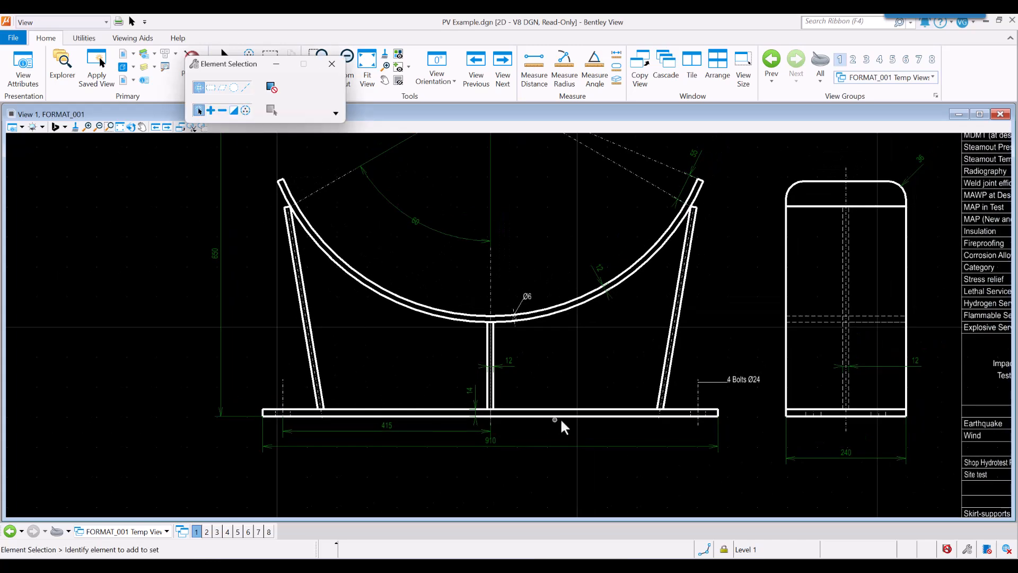
Examine the further saddle details lower on the setting plan, including their base plates, ribs and bolt hole dimensions.
middle_click_drag(543, 444, 511, 199)
middle_click_drag(517, 425, 527, 231)
mouse_move(495, 511)
middle_mouse_down()
mouse_move(493, 233)
mouse_move(513, 255)
middle_mouse_up()
middle_click_drag(429, 357, 412, 380)
scroll(414, 383, "down", 2)
scroll(417, 372, "down", 1)
Examine the setting plan's data table from Design Conditions through impact test, painting and freight to Reference Standard Drawings.
mouse_move(660, 400)
middle_mouse_down()
mouse_move(708, 250)
mouse_move(573, 445)
middle_mouse_up()
middle_click_drag(640, 153, 554, 370)
scroll(459, 267, "up", 2)
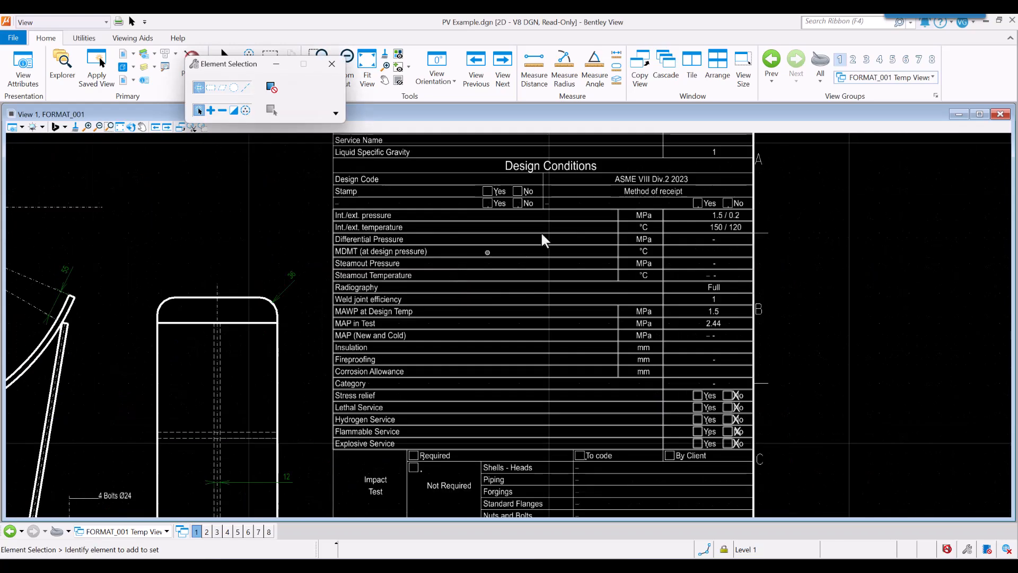
middle_click_drag(524, 241, 469, 300)
middle_click_drag(452, 435, 511, 297)
middle_click_drag(541, 457, 511, 274)
middle_click_drag(494, 459, 491, 269)
middle_click_drag(470, 386, 500, 188)
middle_click_drag(471, 457, 491, 274)
middle_click_drag(482, 375, 499, 270)
middle_click_drag(515, 350, 585, 255)
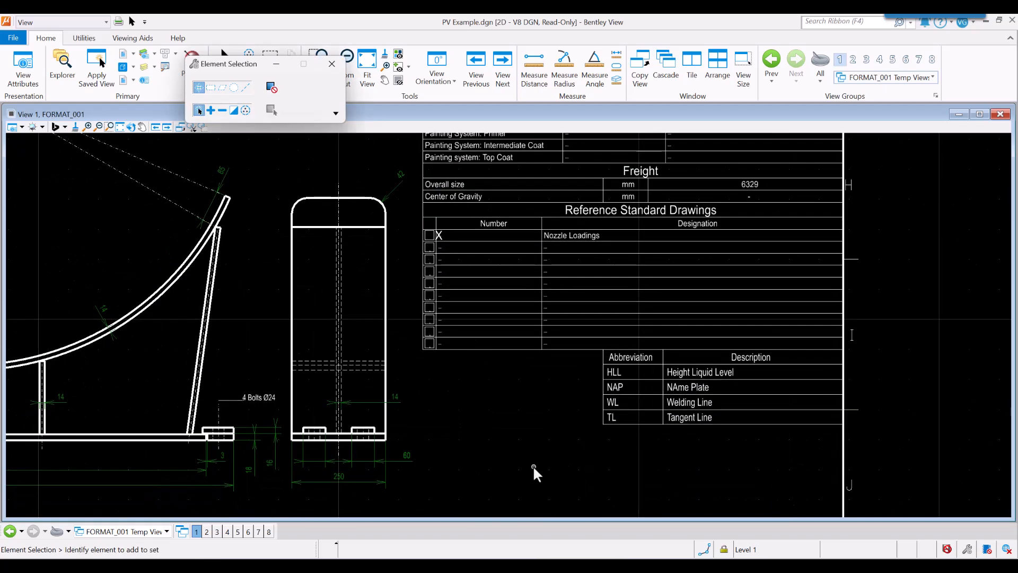
Examine the abbreviation table and the My Company title block with its sheet and revision fields.
scroll(533, 465, "down", 5)
middle_click_drag(532, 465, 585, 256)
middle_click_drag(512, 362, 508, 318)
mouse_move(551, 399)
middle_mouse_down()
mouse_move(502, 291)
mouse_move(570, 486)
middle_mouse_up()
scroll(607, 443, "up", 7)
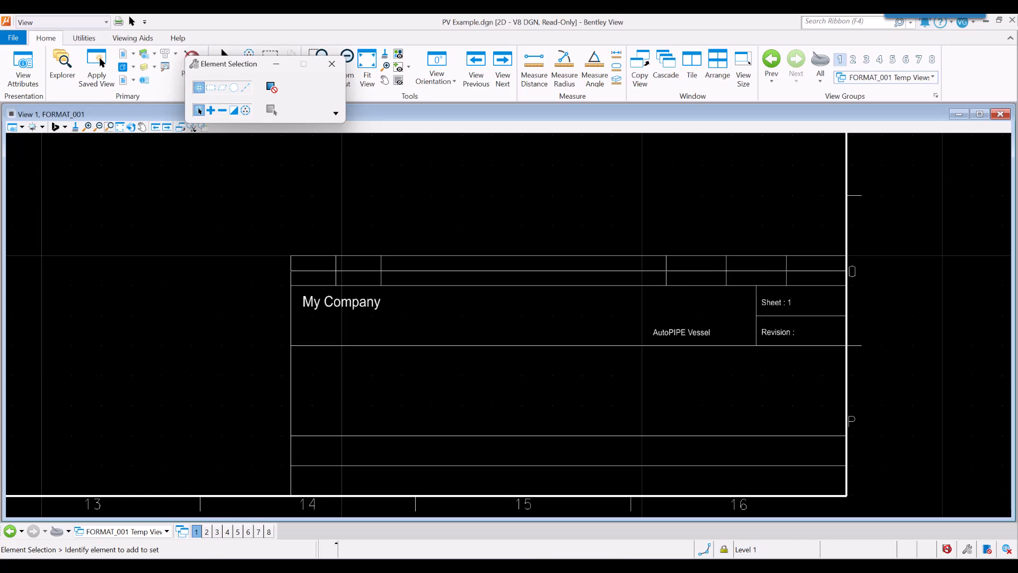
Switch to the PV Example_3D.dgn model and fit the vessel in the top, isometric, front and right views.
mouse_move(439, 565)
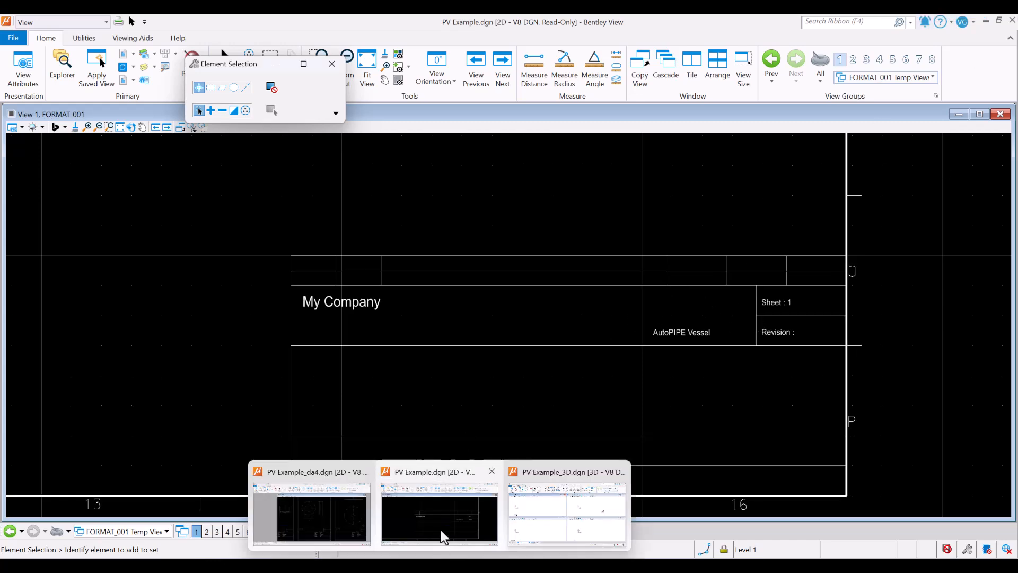
left_click(603, 520)
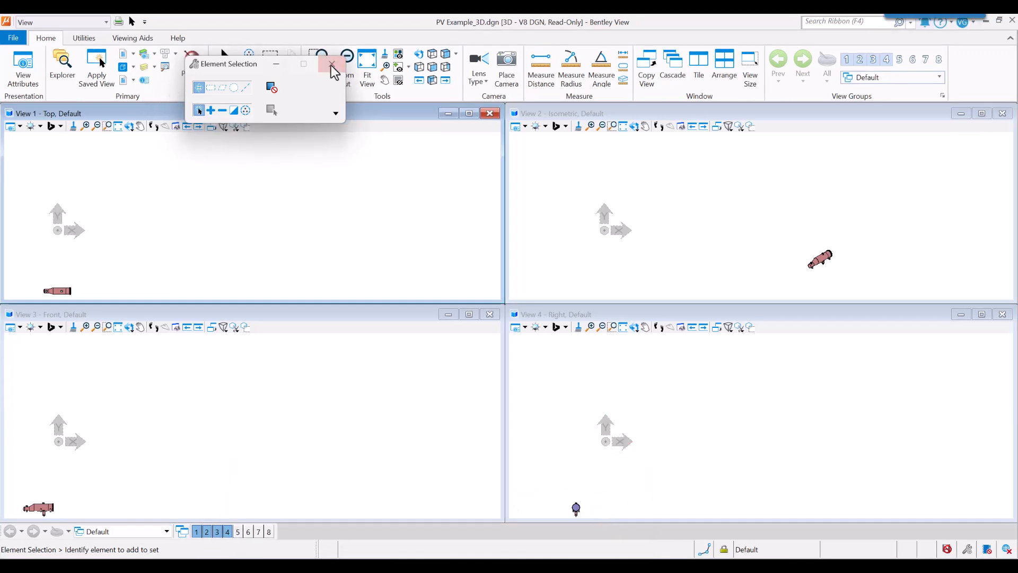
left_click(332, 65)
left_click(118, 126)
left_click(269, 216)
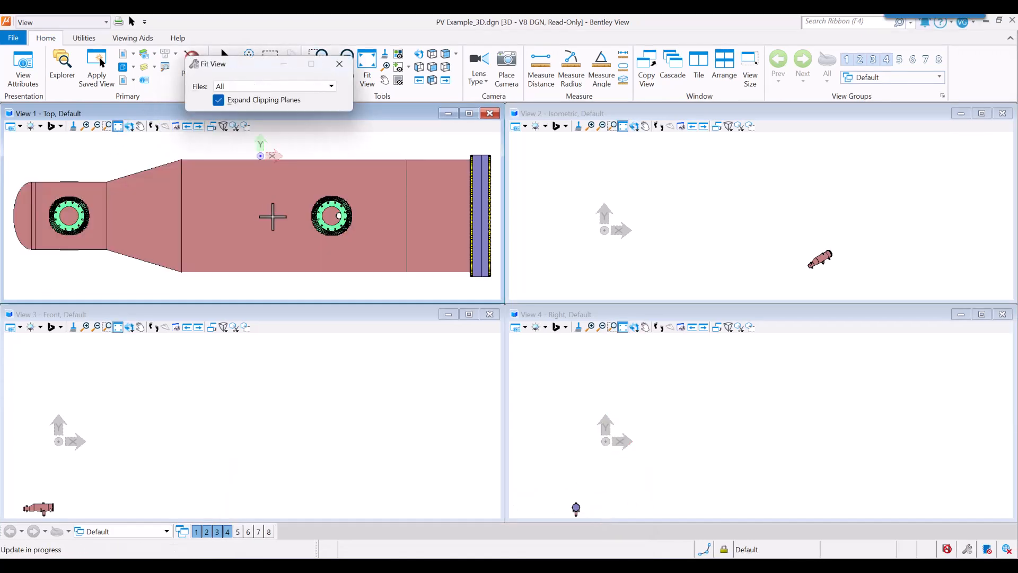
left_click(683, 223)
left_click(393, 399)
left_click(734, 399)
Enlarge the isometric view and set its display style to Transparent:Shadows.
left_click_drag(505, 302, 117, 518)
left_click(127, 126)
left_click(410, 170)
scroll(262, 285, "down", 5)
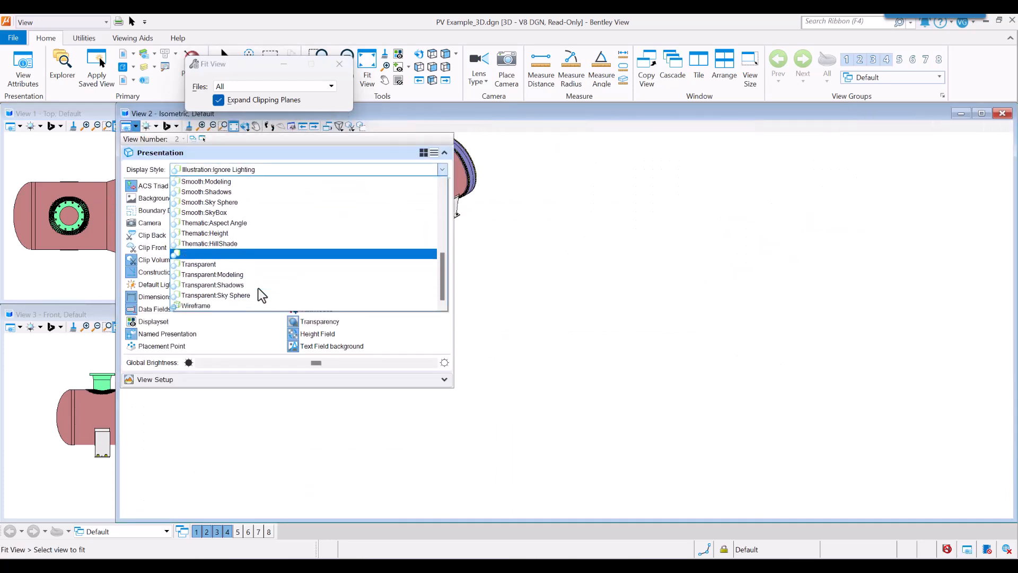
left_click(250, 285)
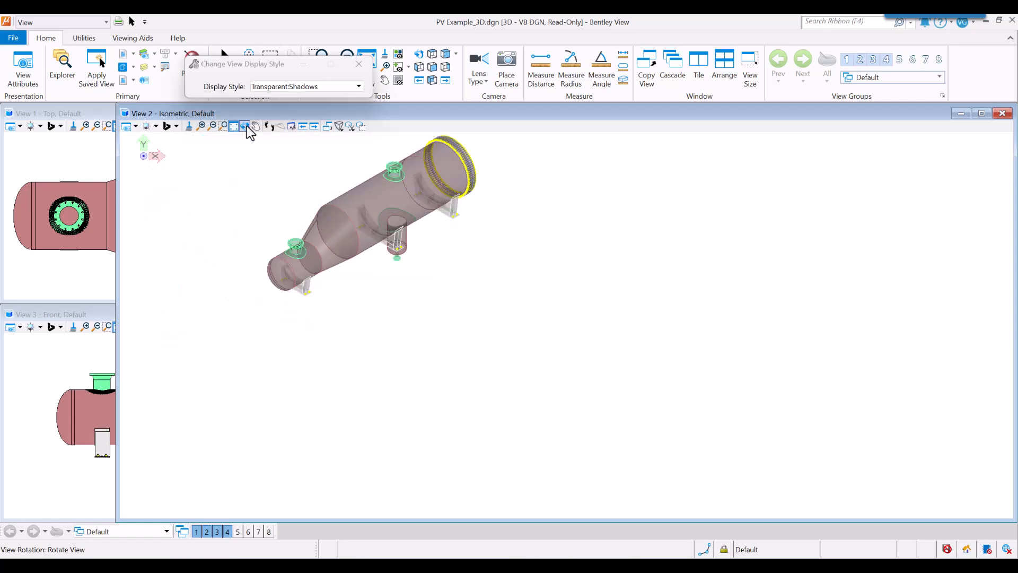
Rotate the transparent vessel model to examine the boot, its nozzle, the reinforcing pad and the saddles close up.
left_click(247, 127)
left_click_drag(464, 298, 346, 262)
middle_click_drag(486, 200, 563, 348)
scroll(564, 348, "up", 5)
middle_click_drag(653, 395, 741, 441)
middle_click_drag(468, 220, 583, 286)
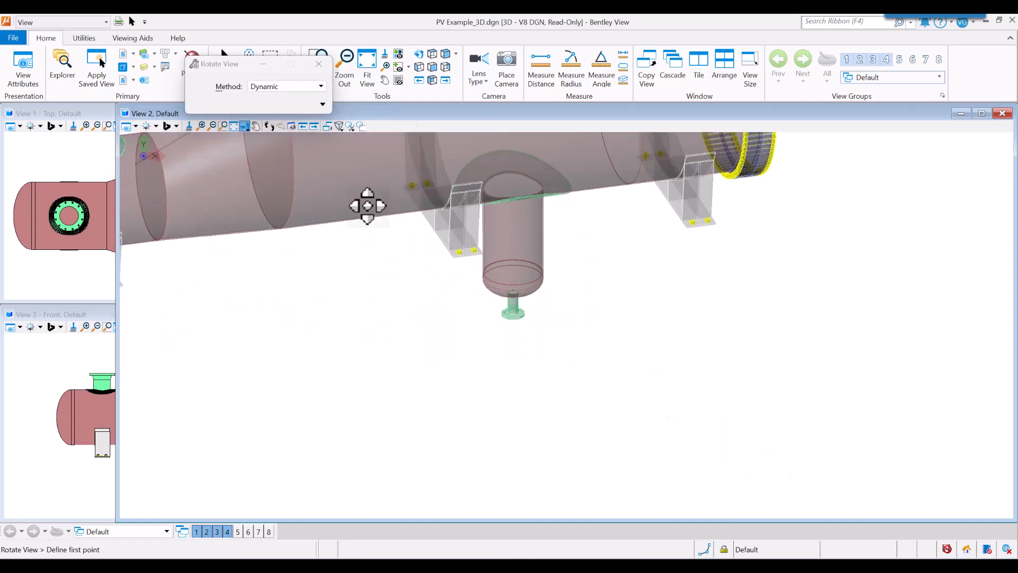
Examine the whole transparent vessel from the opposite side, including the body flange, cone, nozzles, saddles and boot.
scroll(513, 375, "down", 5)
left_click(513, 374)
left_click_drag(777, 419, 555, 306)
middle_click_drag(725, 265, 463, 347)
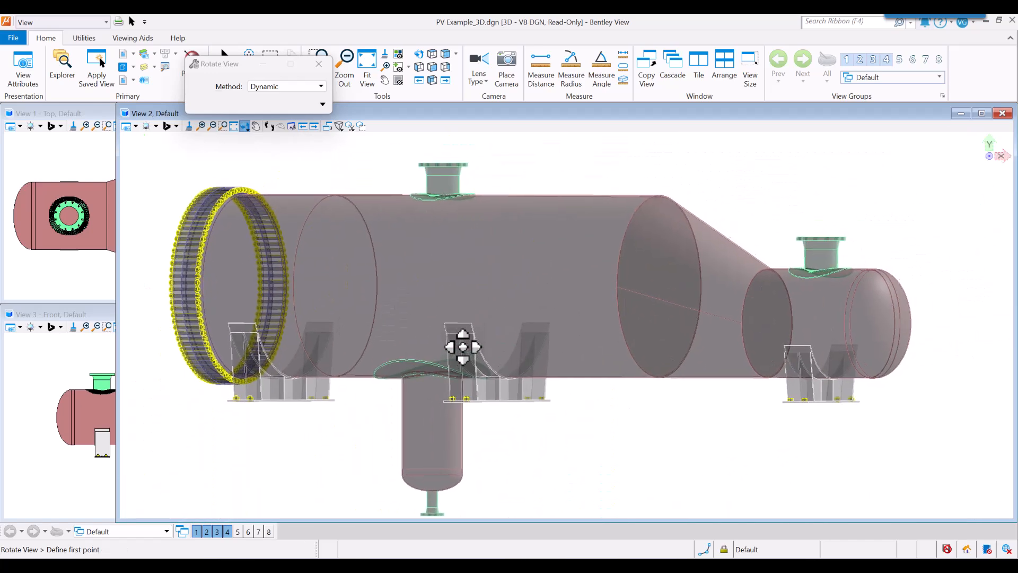
left_click_drag(662, 300, 695, 312)
middle_click_drag(612, 329, 578, 293)
scroll(578, 292, "down", 3)
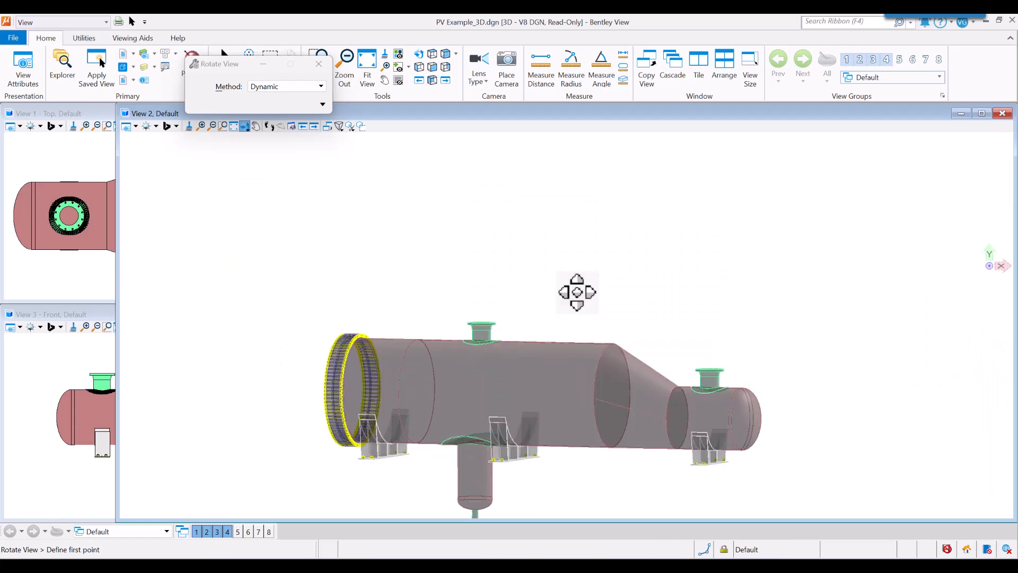
scroll(393, 298, "down", 2)
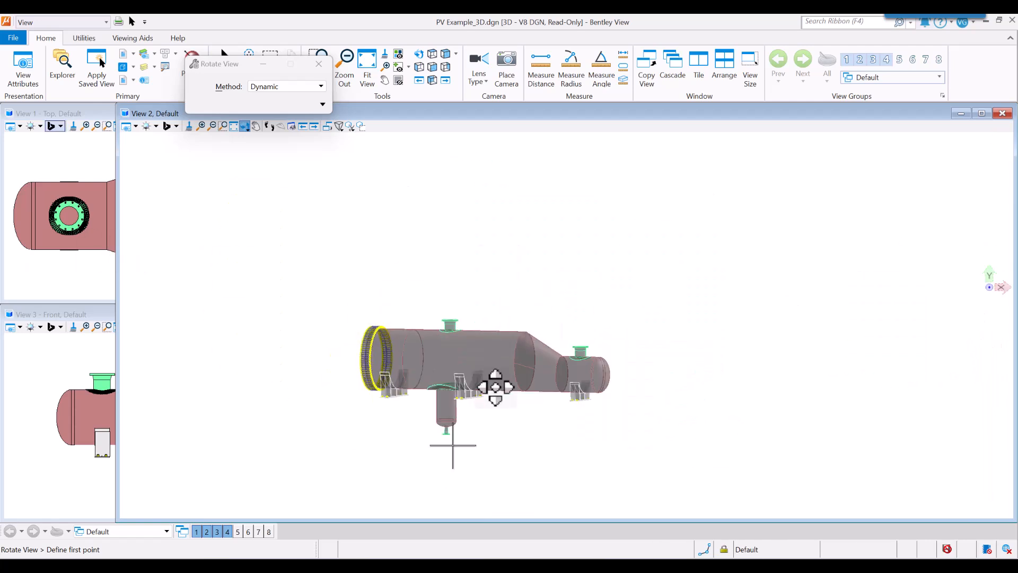